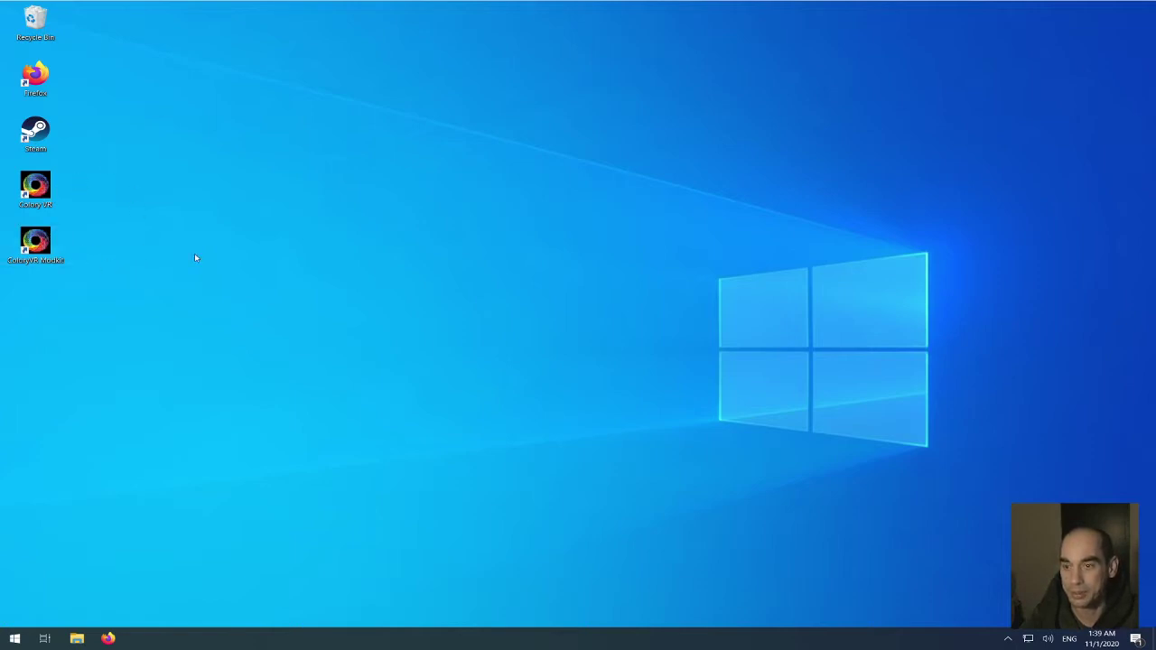
# Try launching the ColoryVR ModKit via Steam, dismissing the .uproject prompt and launch error
pyautogui.doubleClick(36, 244)
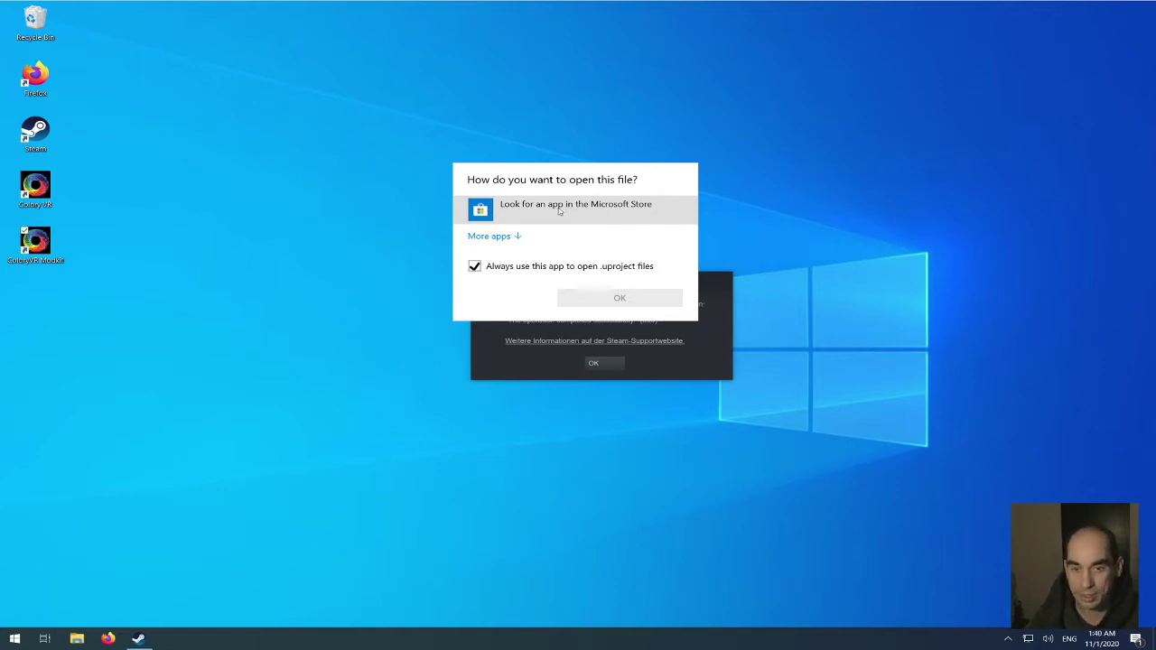
pyautogui.click(567, 207)
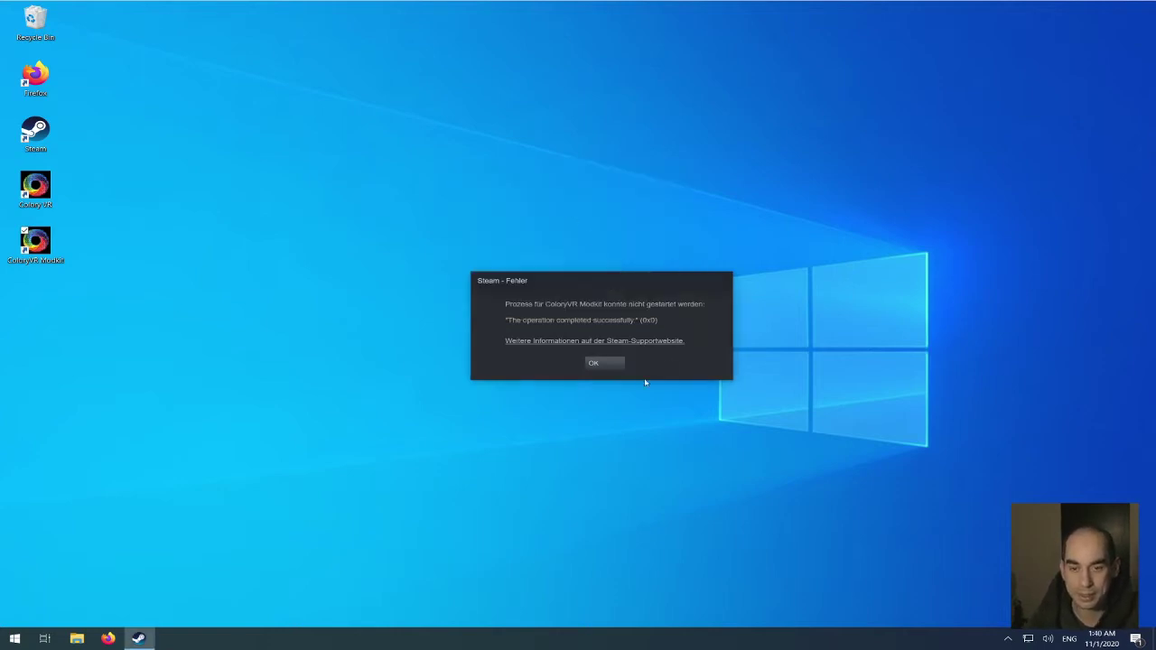
pyautogui.click(593, 363)
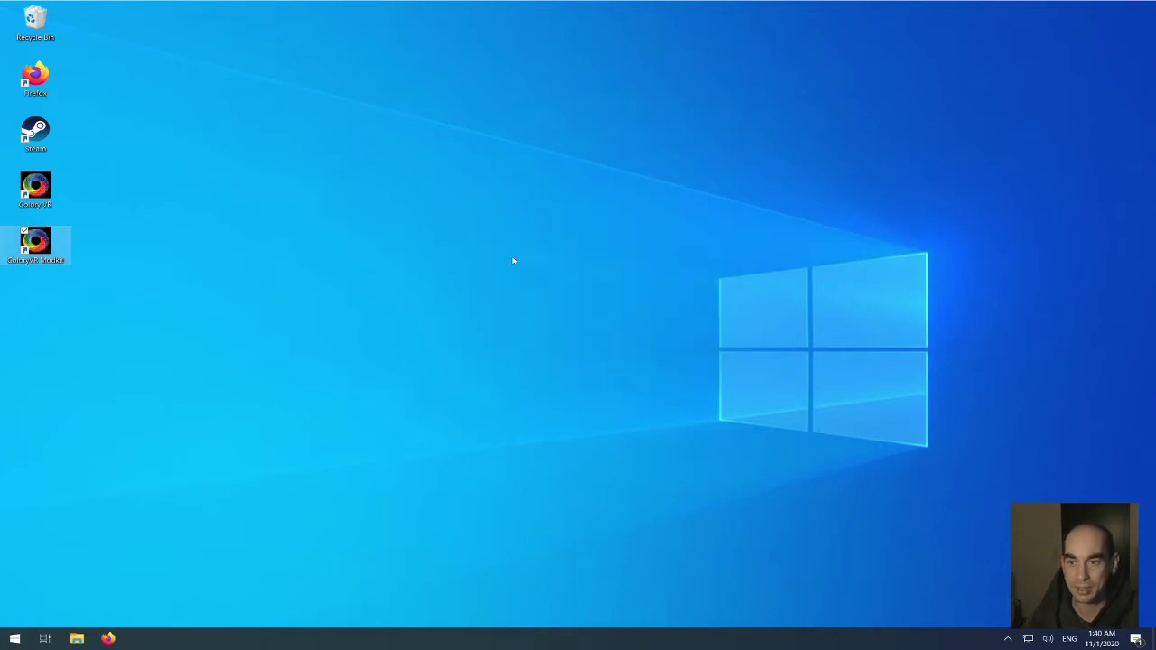
# Write the Notepad reminder 'Install Visual Studio Communitz Edition 2019', then start Firefox
pyautogui.click(14, 639)
pyautogui.write('notepad')
pyautogui.press('Return')
pyautogui.write('Install Visual Studio Communitz Edition 2019')
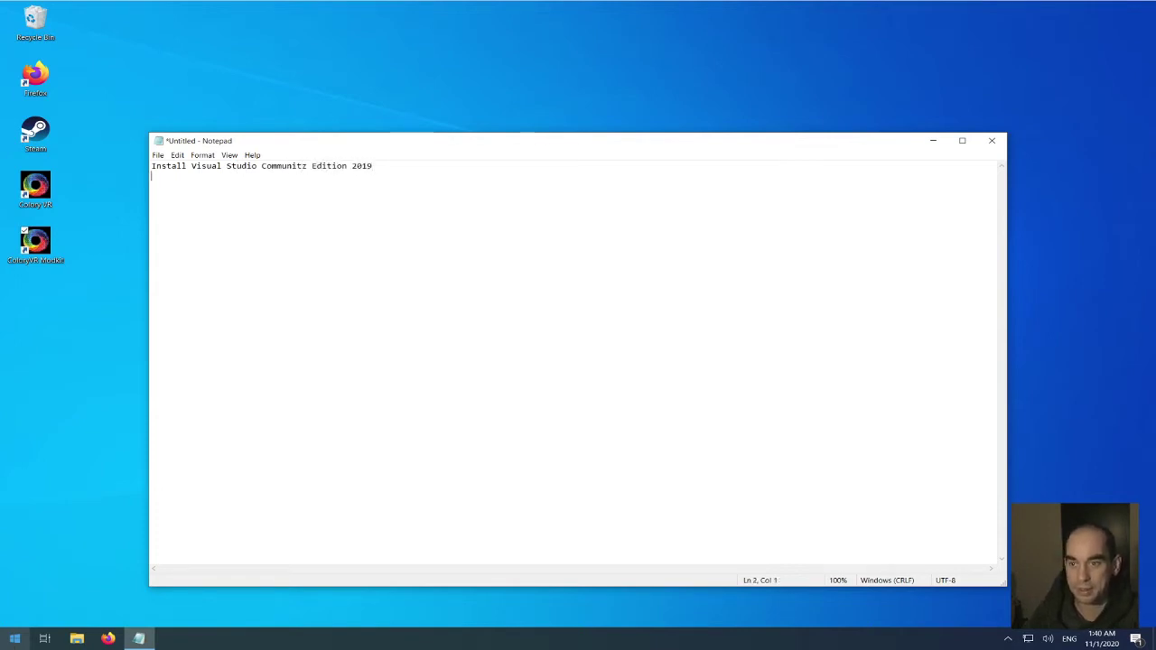
pyautogui.doubleClick(51, 65)
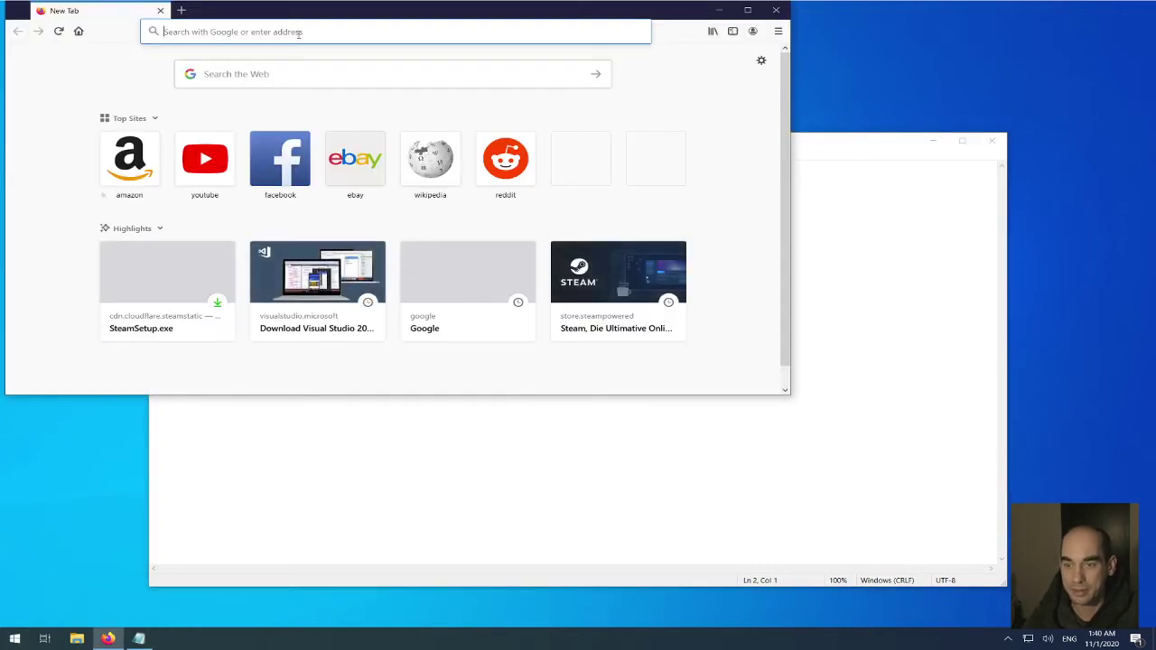
# Search Google for visual studio community and open the Download Visual Studio 2019 page, maximized
pyautogui.write('visual')
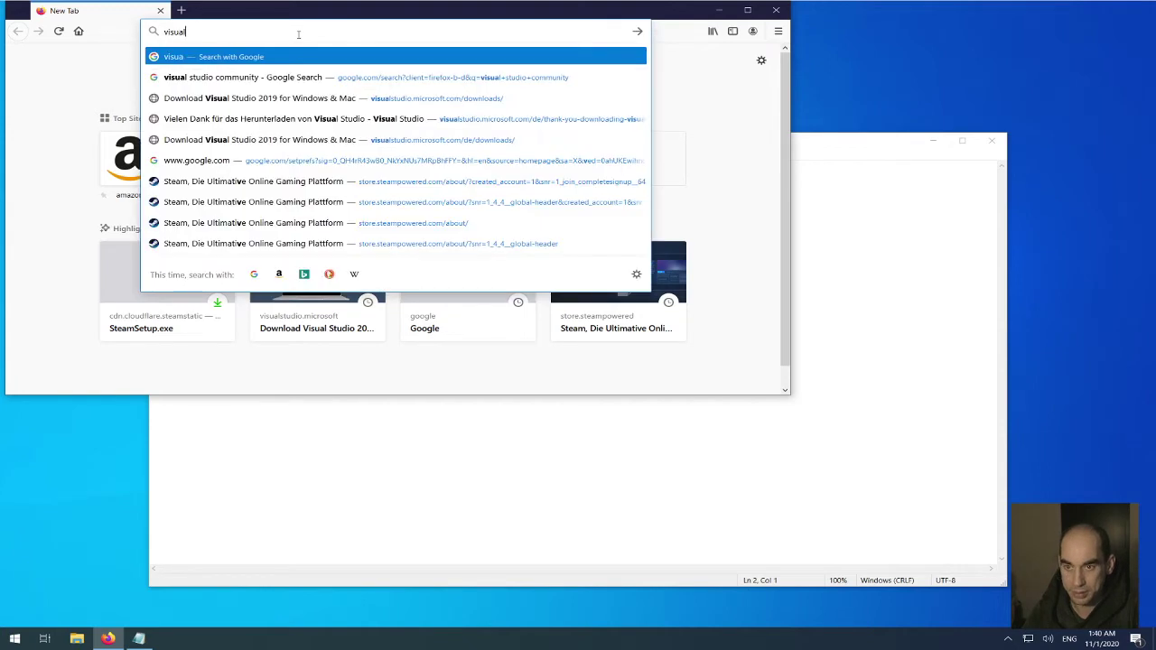
pyautogui.press('Down')
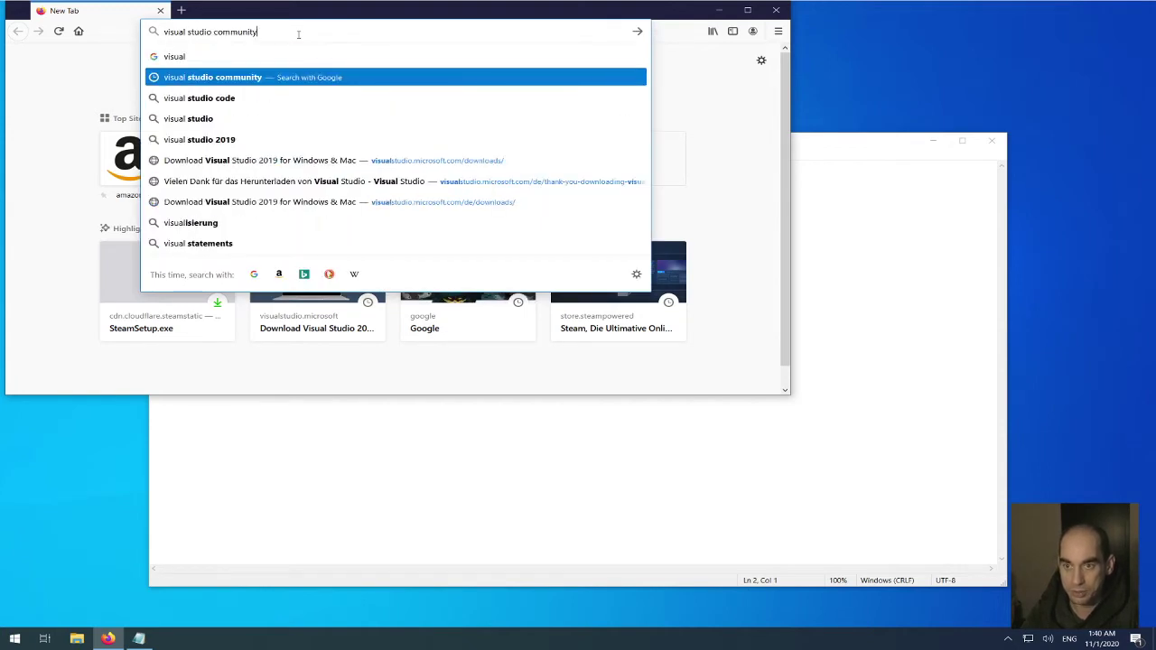
pyautogui.press('Return')
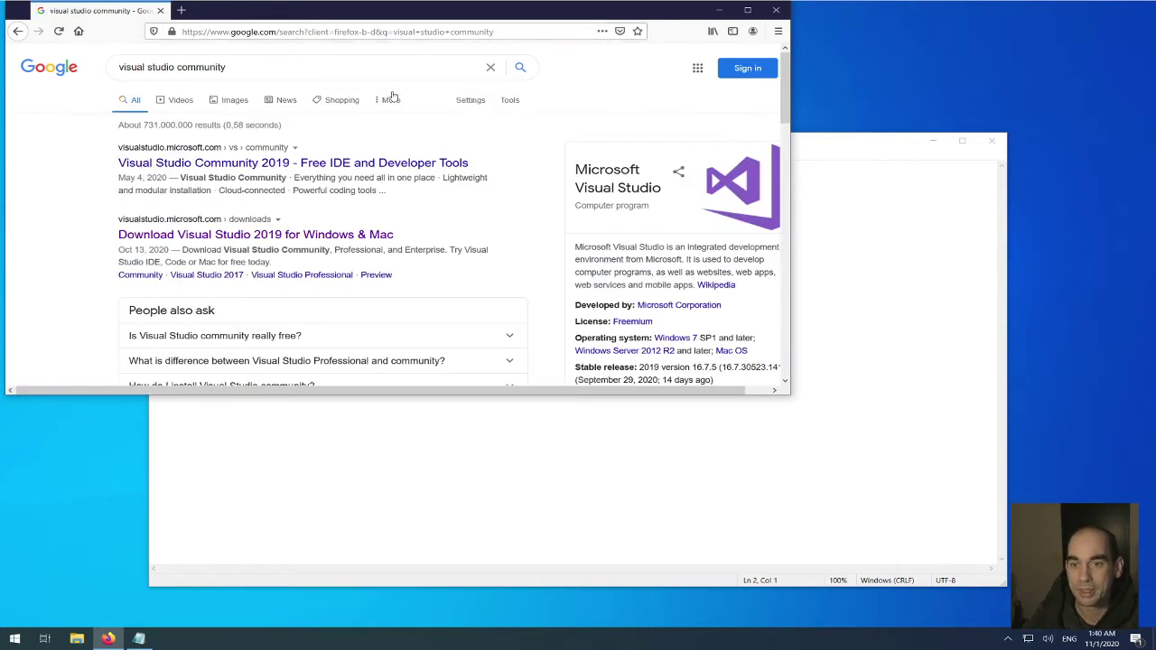
pyautogui.click(260, 236)
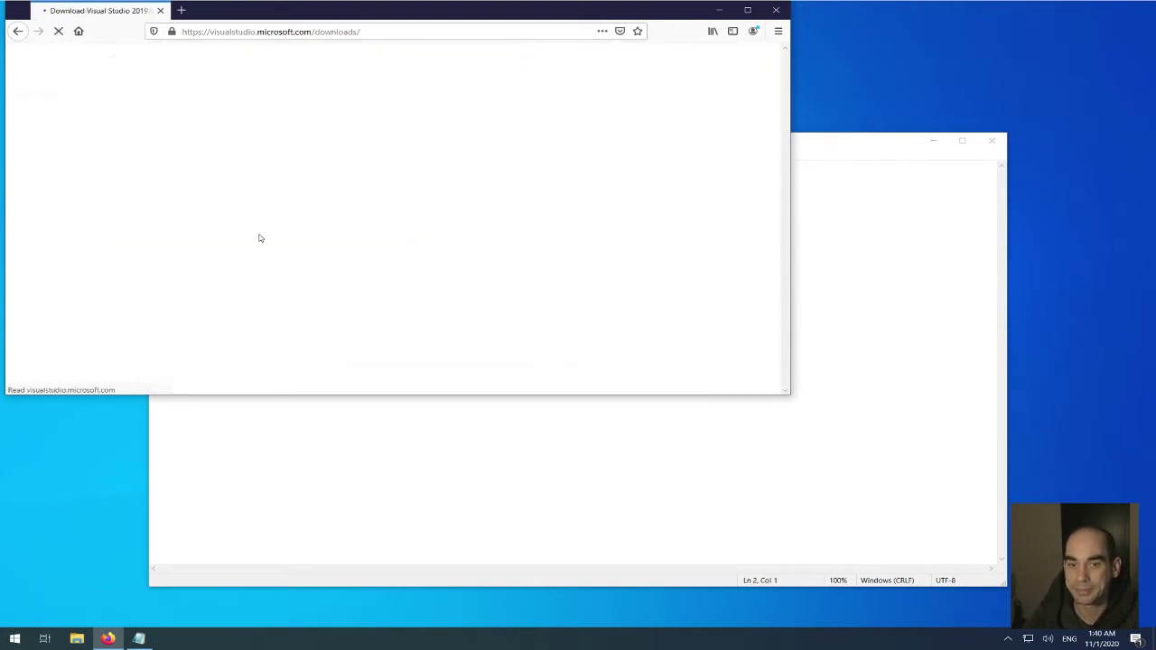
pyautogui.click(747, 9)
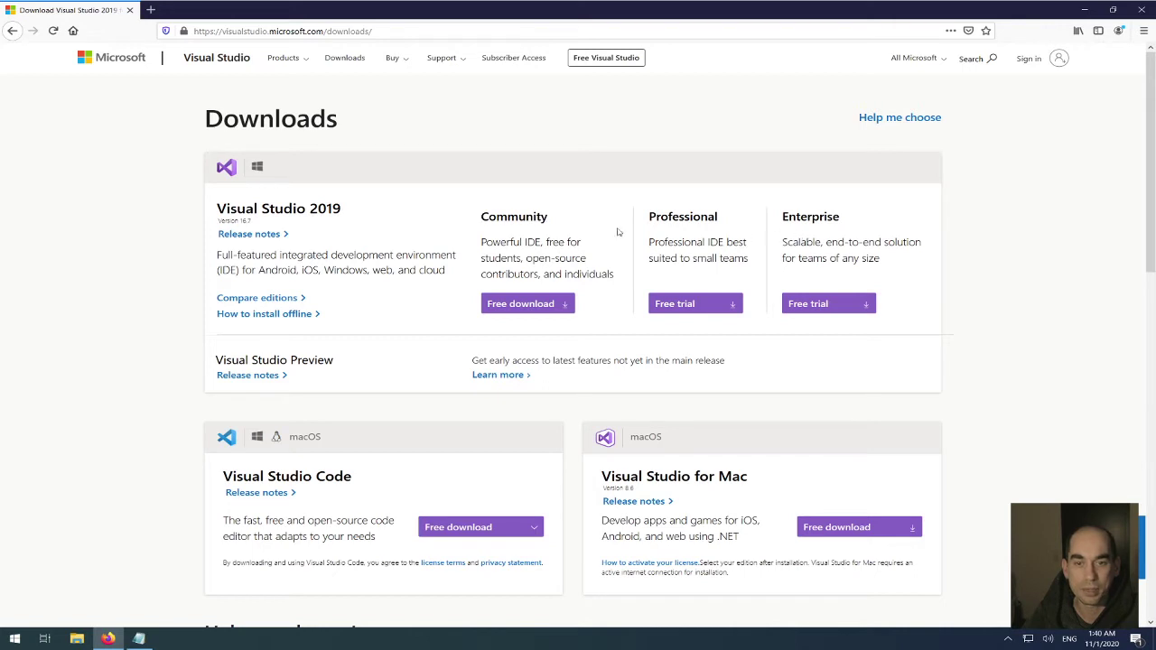
# Download and save the free Community 2019 installer, then view it in the downloads list
pyautogui.click(522, 304)
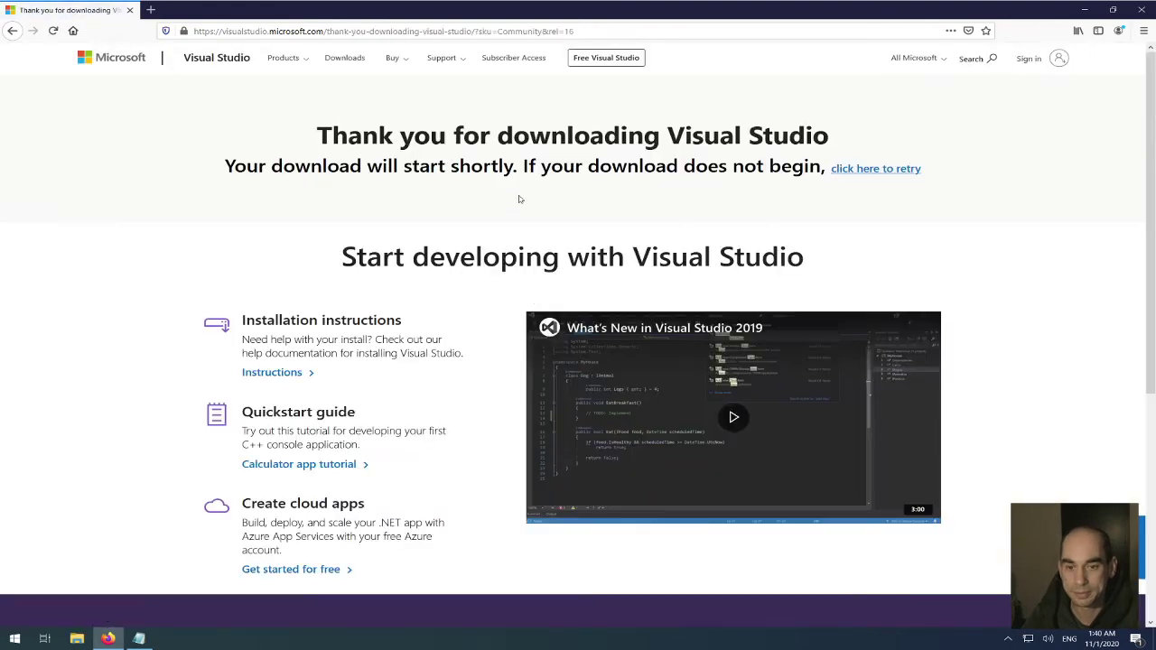
pyautogui.scroll(-3, 519, 196)
pyautogui.scroll(3, 519, 193)
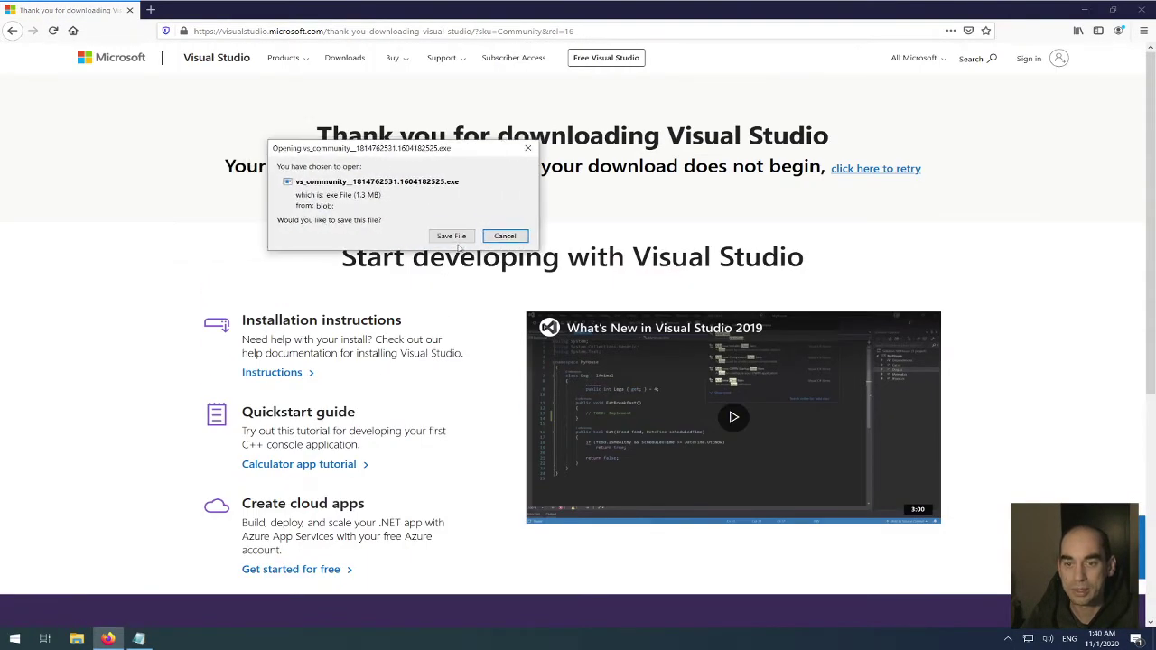
pyautogui.click(454, 239)
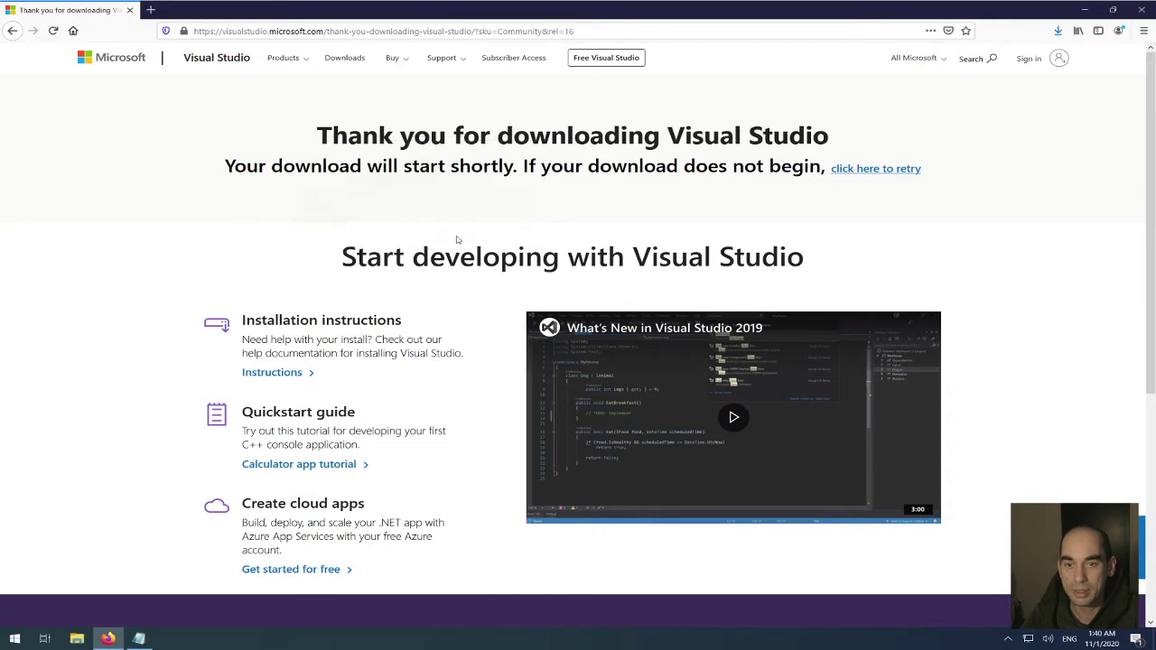
pyautogui.click(1058, 30)
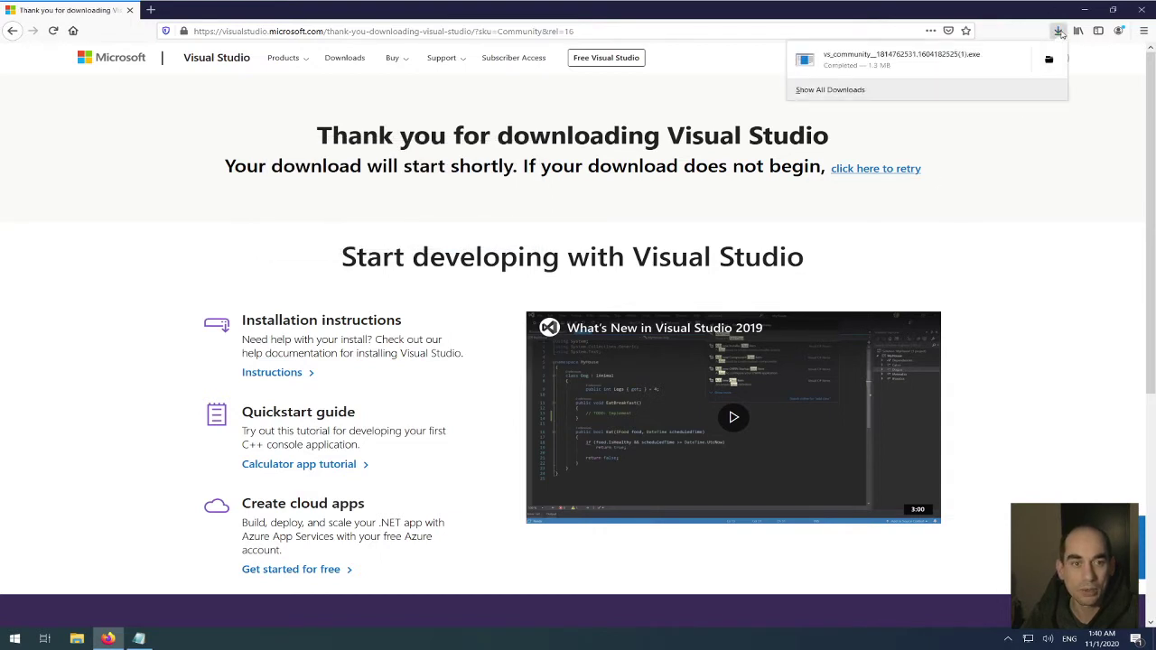
# Run vs_community.exe with admin approval and continue until the Community 2019 workload list loads
pyautogui.click(872, 65)
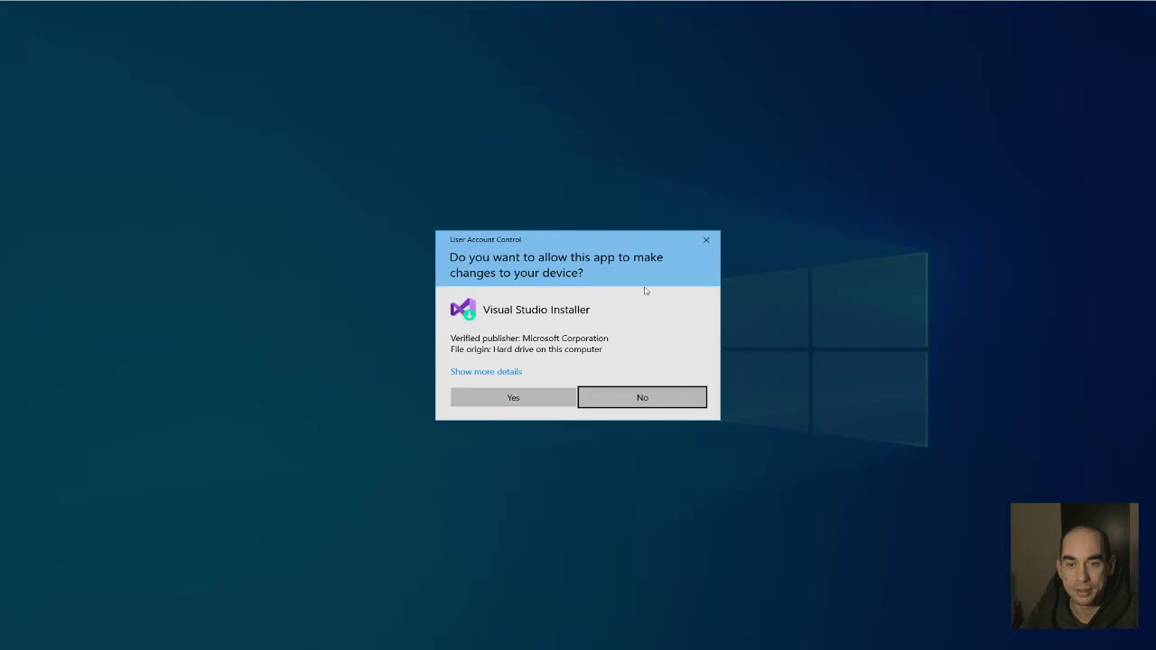
pyautogui.click(546, 399)
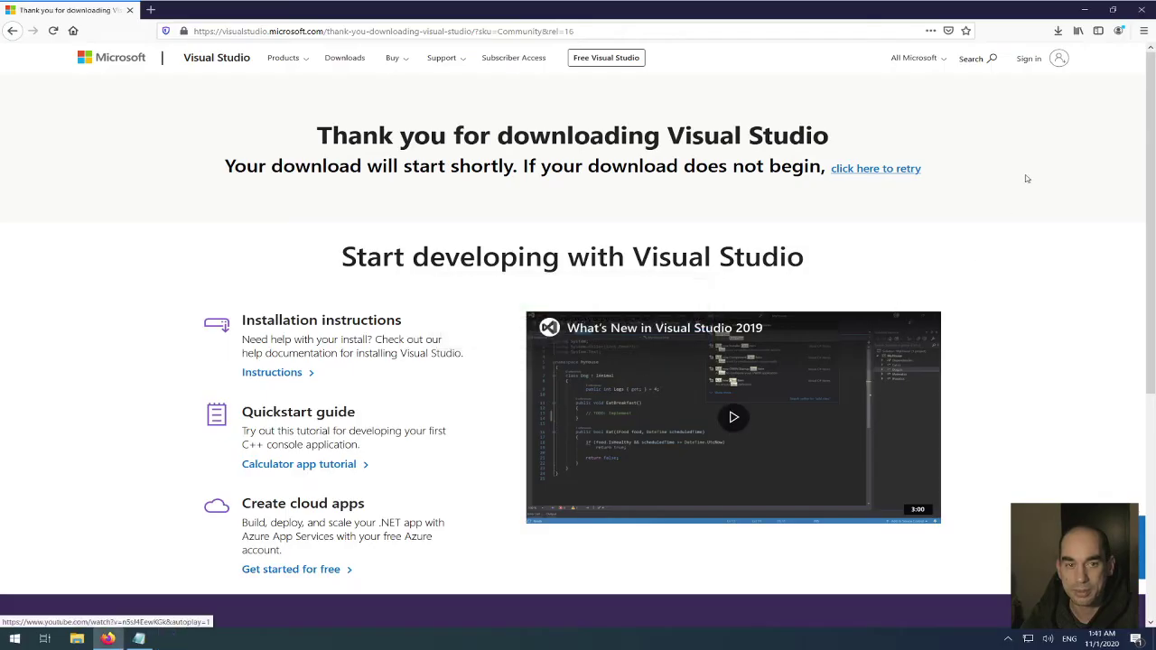
pyautogui.click(1083, 13)
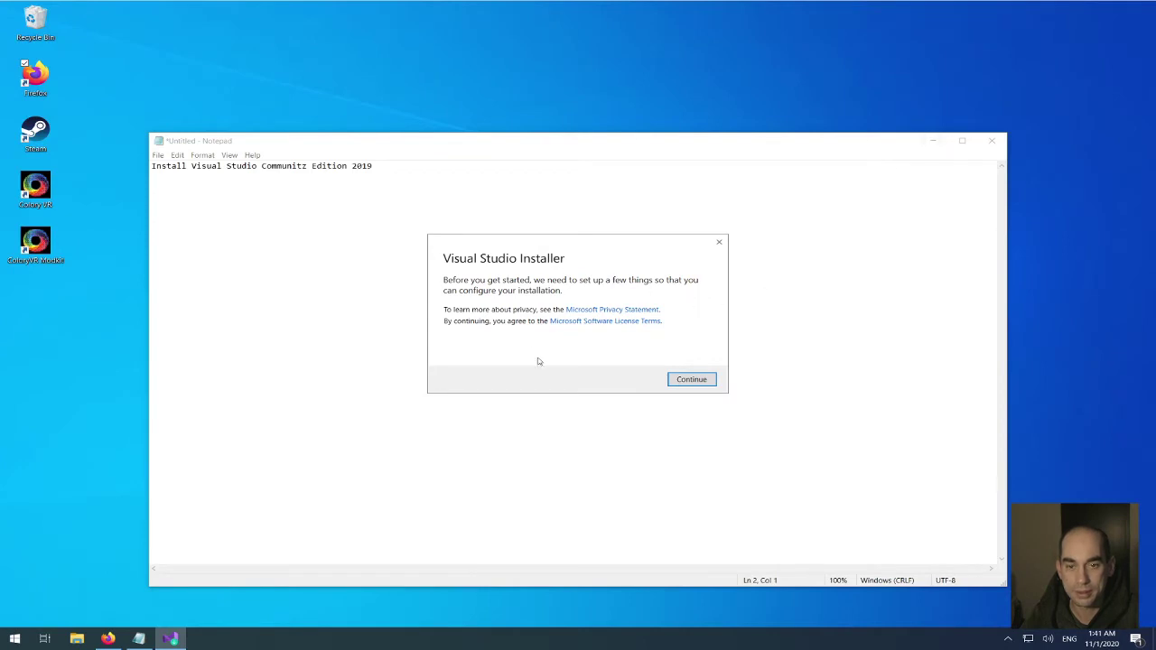
pyautogui.click(687, 384)
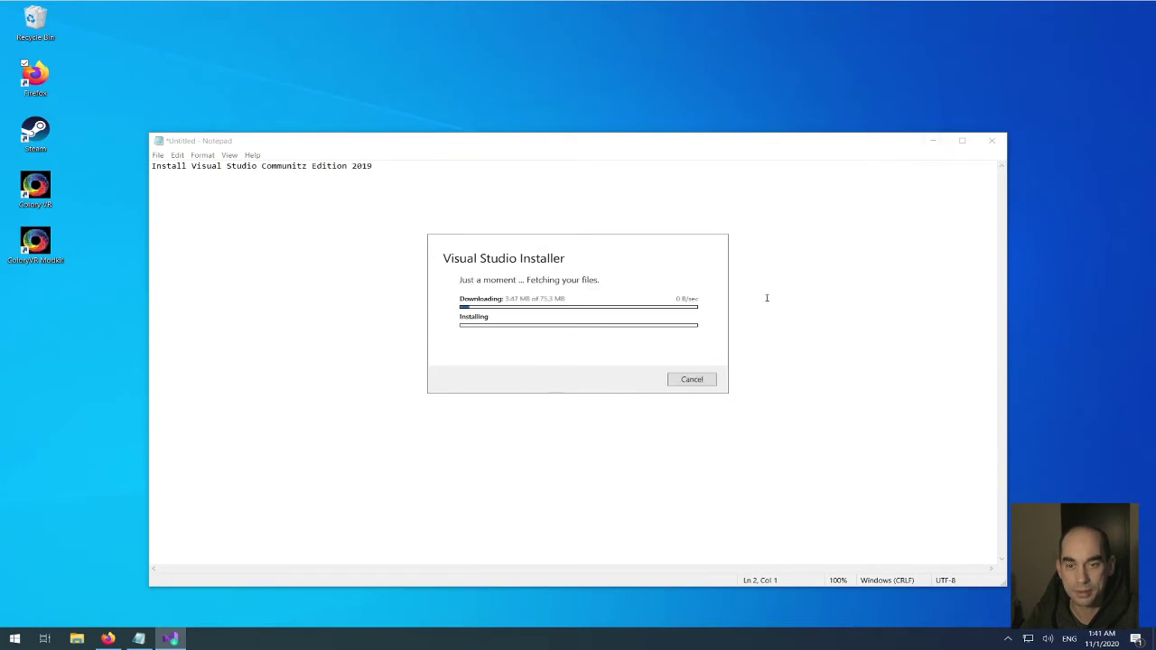
pyautogui.click(939, 141)
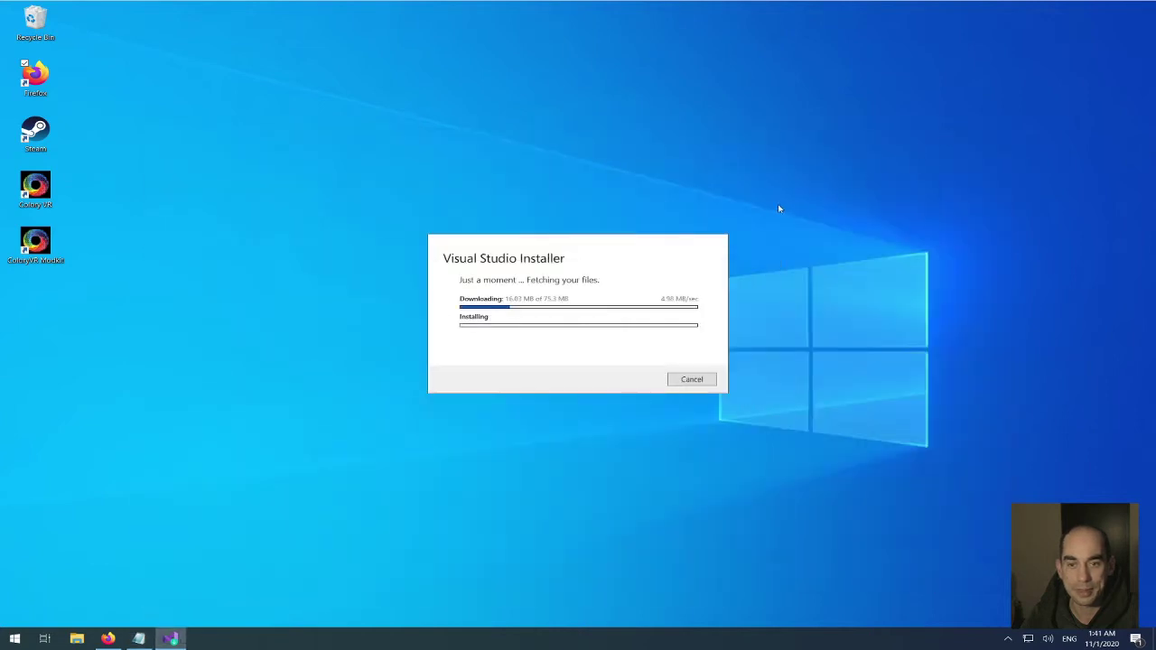
pyautogui.moveTo(570, 247); pyautogui.dragTo(573, 192)
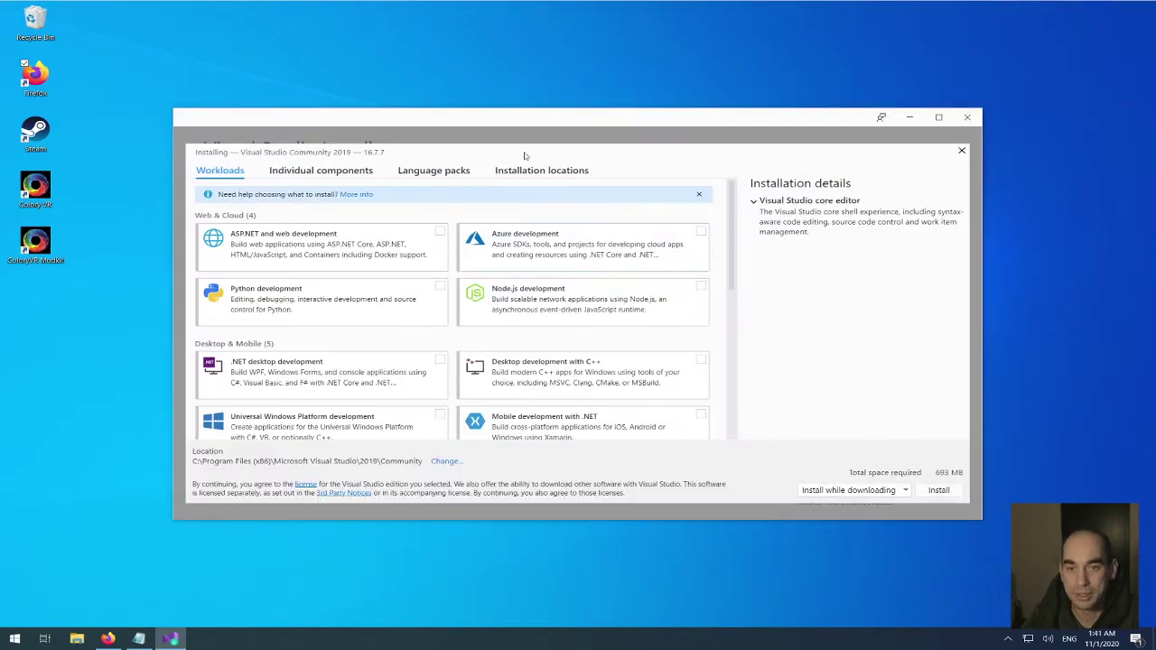
# Bring Visual Studio Installer forward and tick Desktop development with C++, totaling 7.34 GB
pyautogui.moveTo(517, 123); pyautogui.dragTo(515, 97)
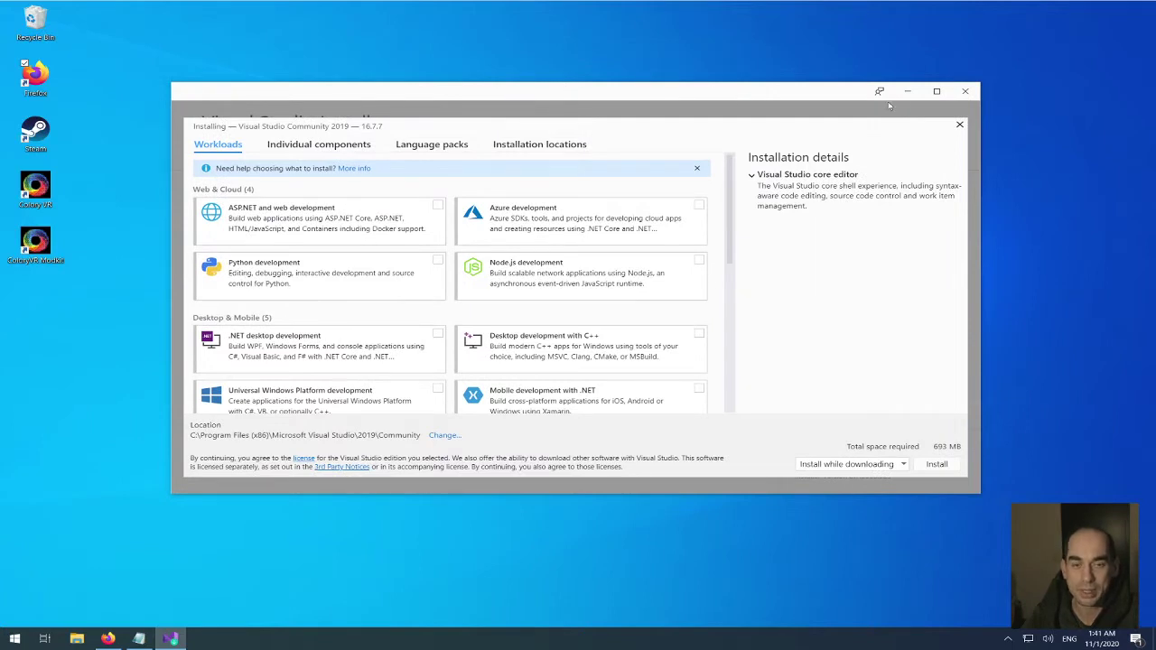
pyautogui.click(14, 639)
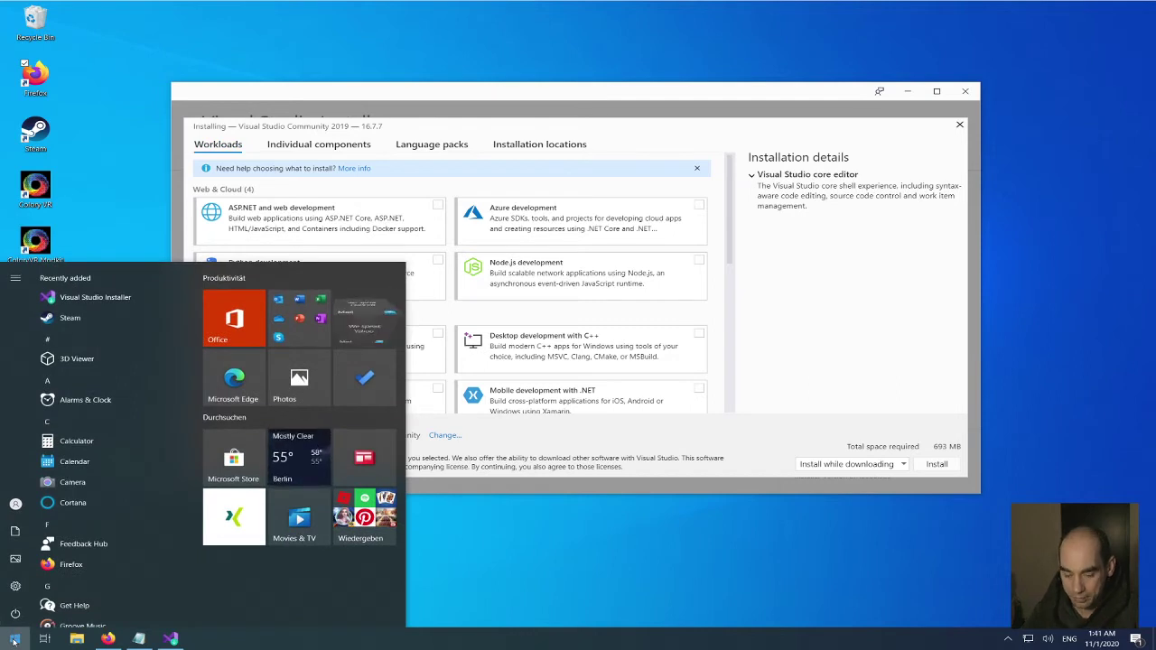
pyautogui.write('vidul')
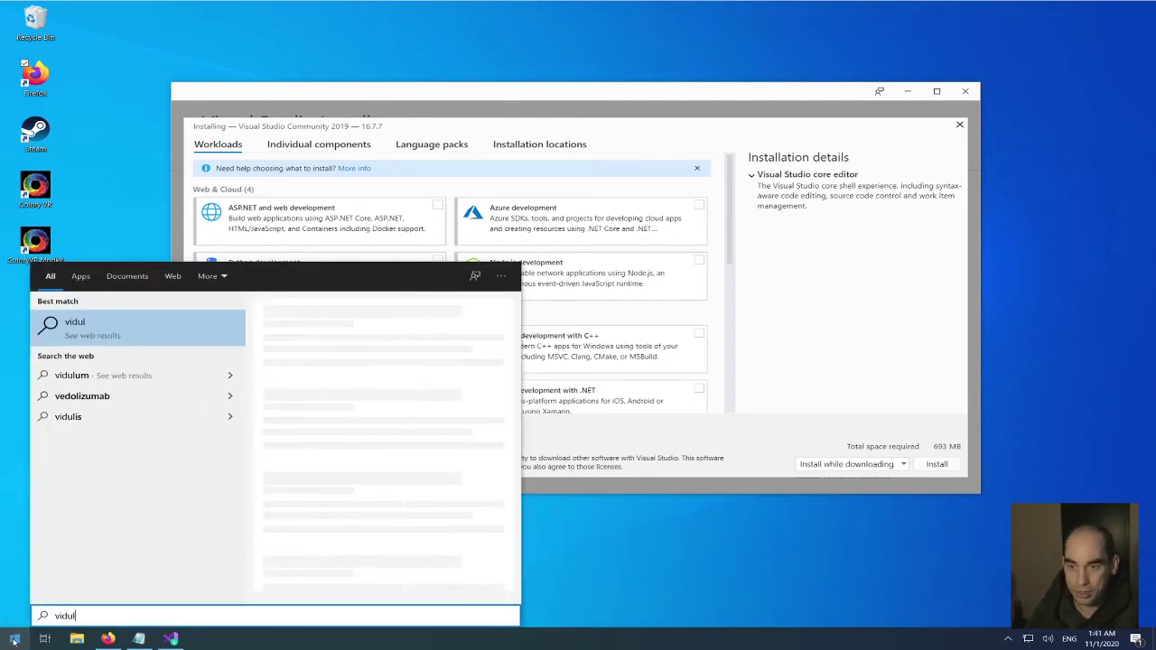
pyautogui.press('BackSpace')
pyautogui.press('BackSpace')
pyautogui.press('BackSpace')
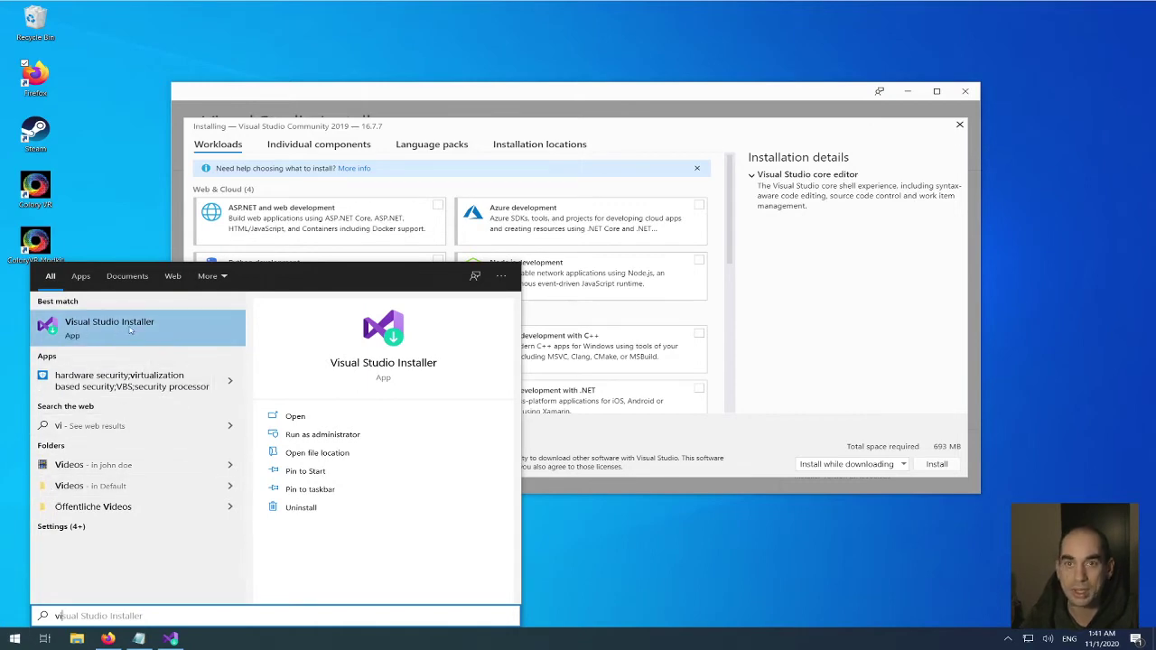
pyautogui.click(451, 97)
pyautogui.moveTo(508, 100); pyautogui.dragTo(525, 129)
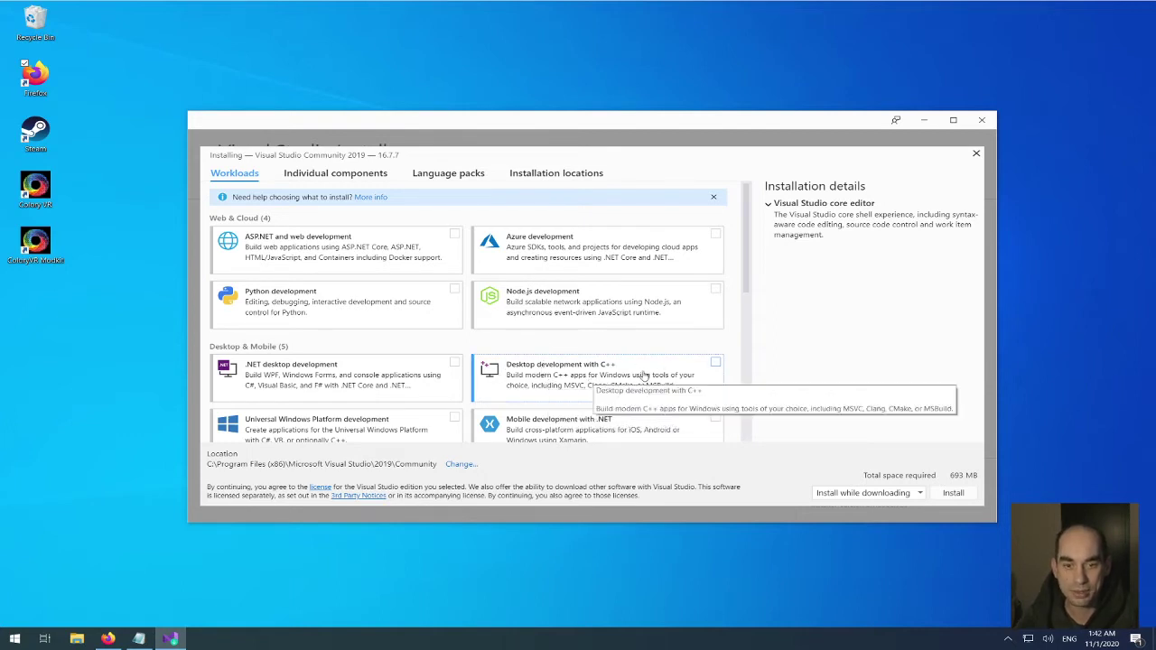
pyautogui.click(716, 364)
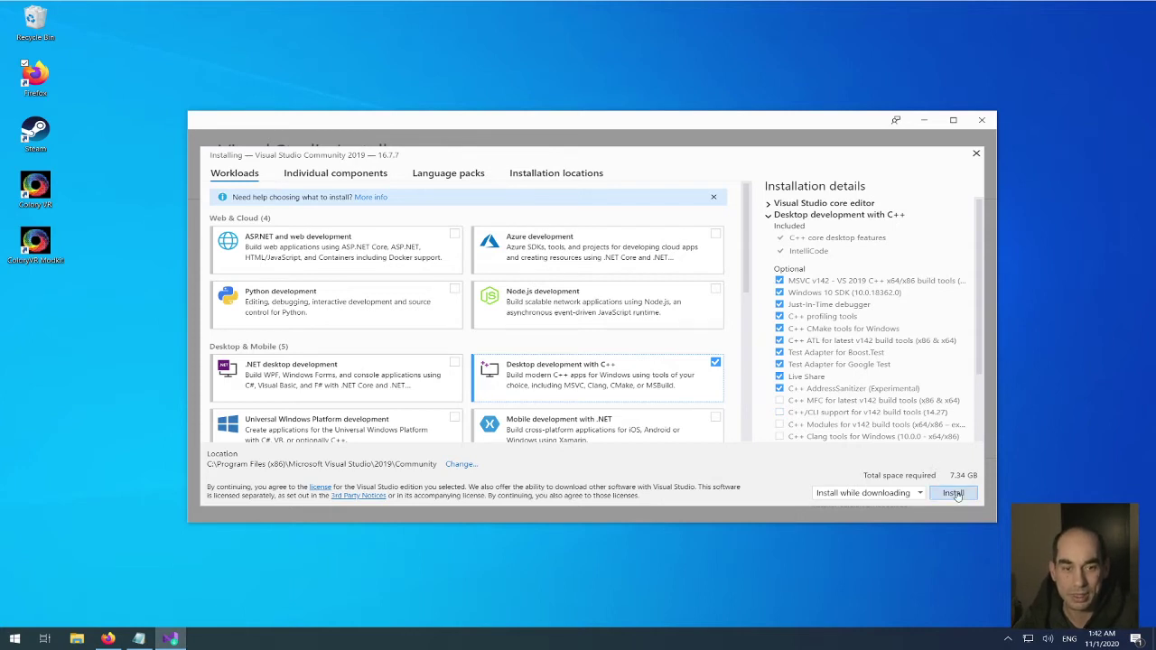
# Begin installing Community 2019 and untick 'Start after installation'
pyautogui.click(955, 493)
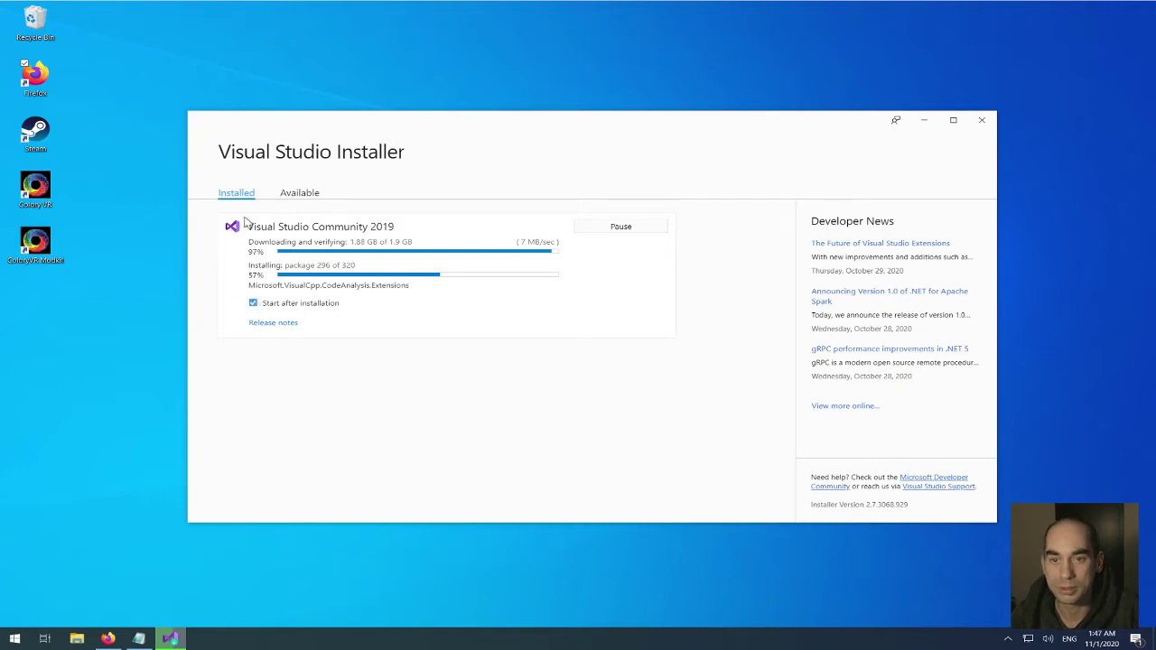
pyautogui.click(254, 304)
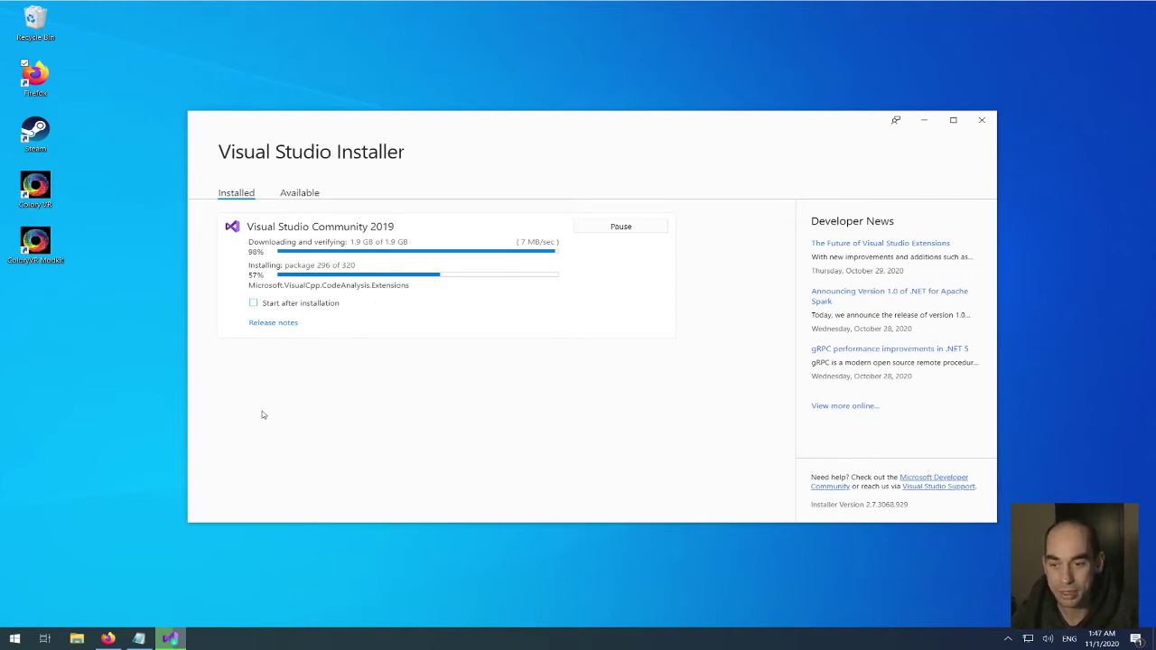
# Google 'install unreal' in Firefox and open the unrealengine.com result
pyautogui.click(109, 638)
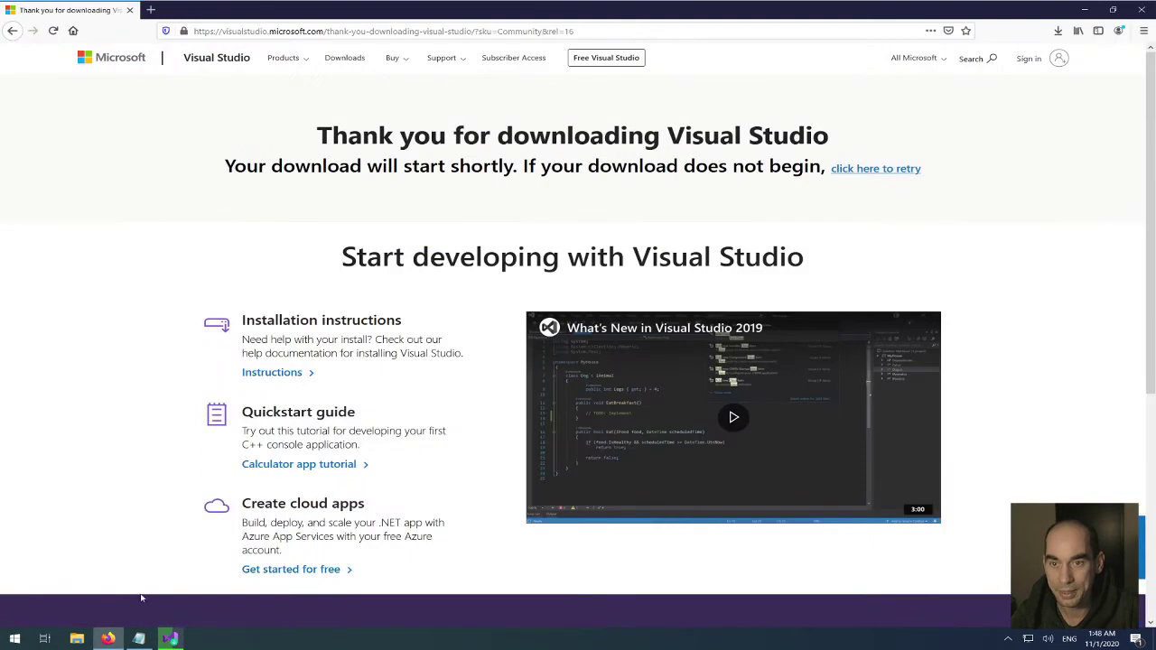
pyautogui.click(366, 32)
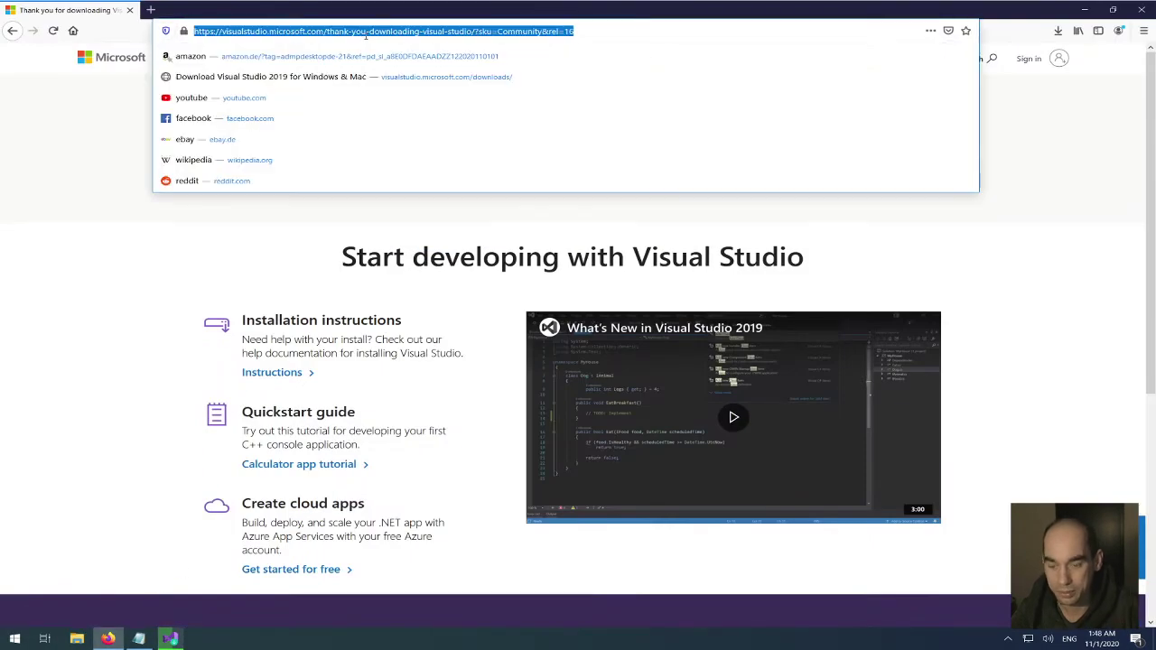
pyautogui.write('install unreal')
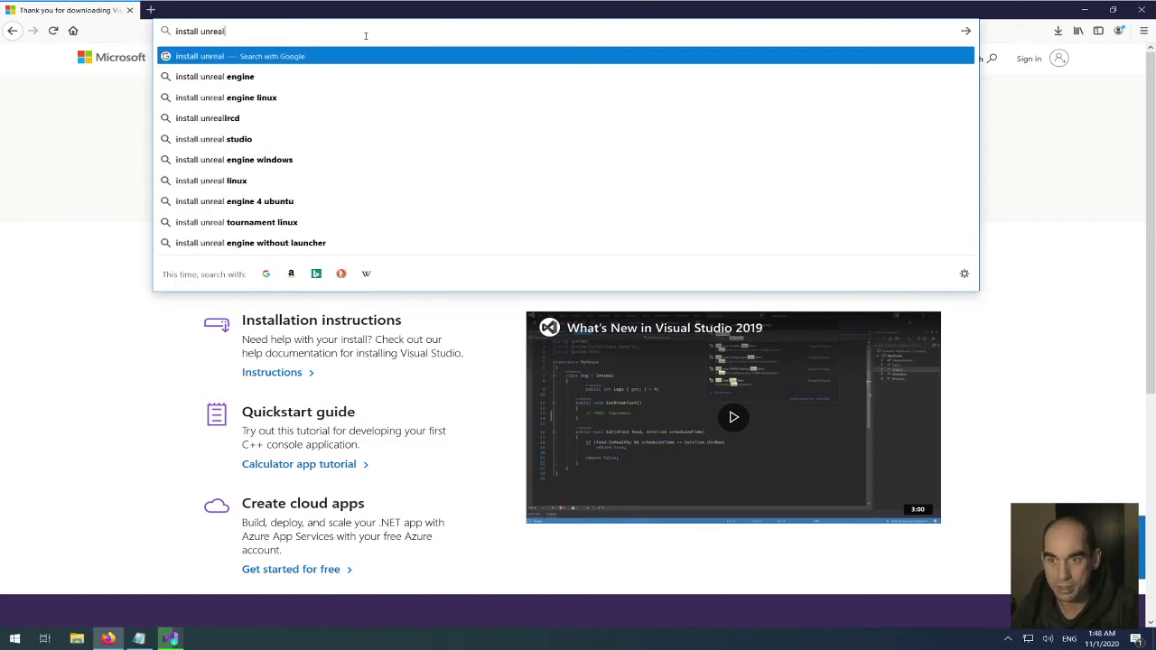
pyautogui.press('Return')
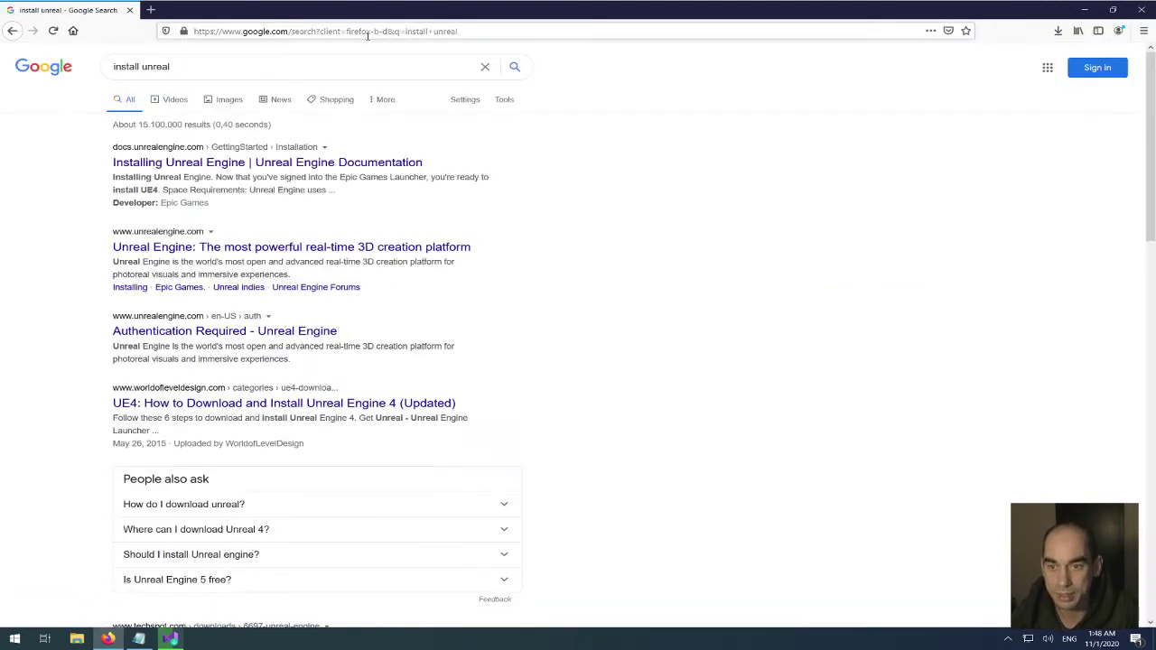
pyautogui.click(258, 248)
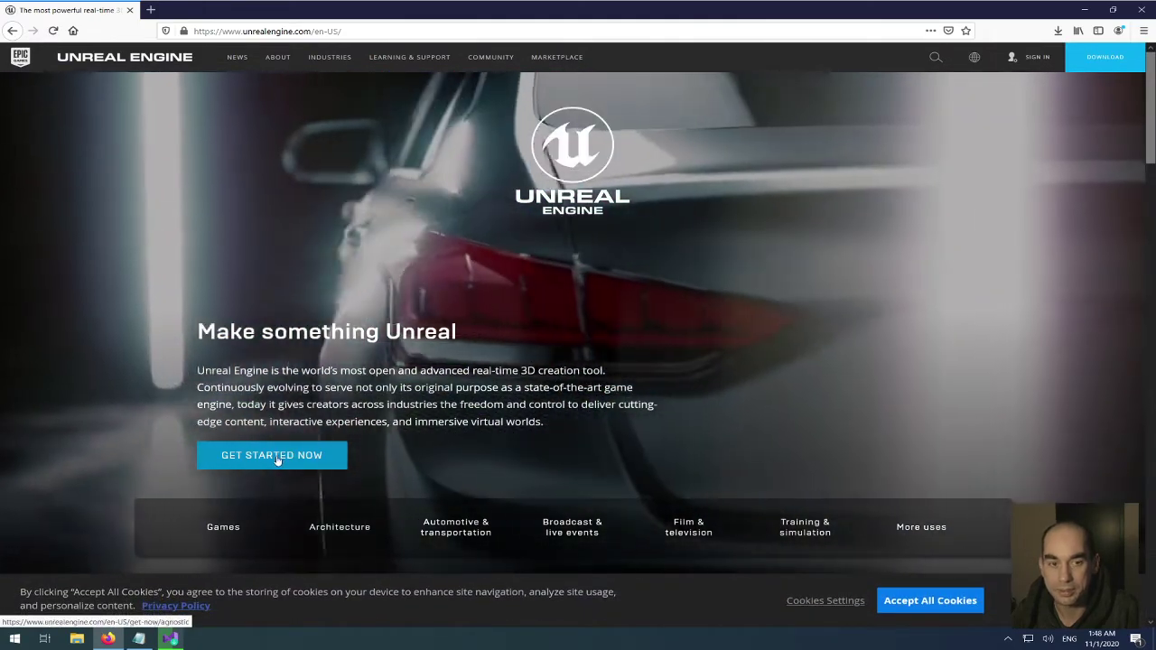
# From Get Started Now, select the free Creators License under License options
pyautogui.click(278, 459)
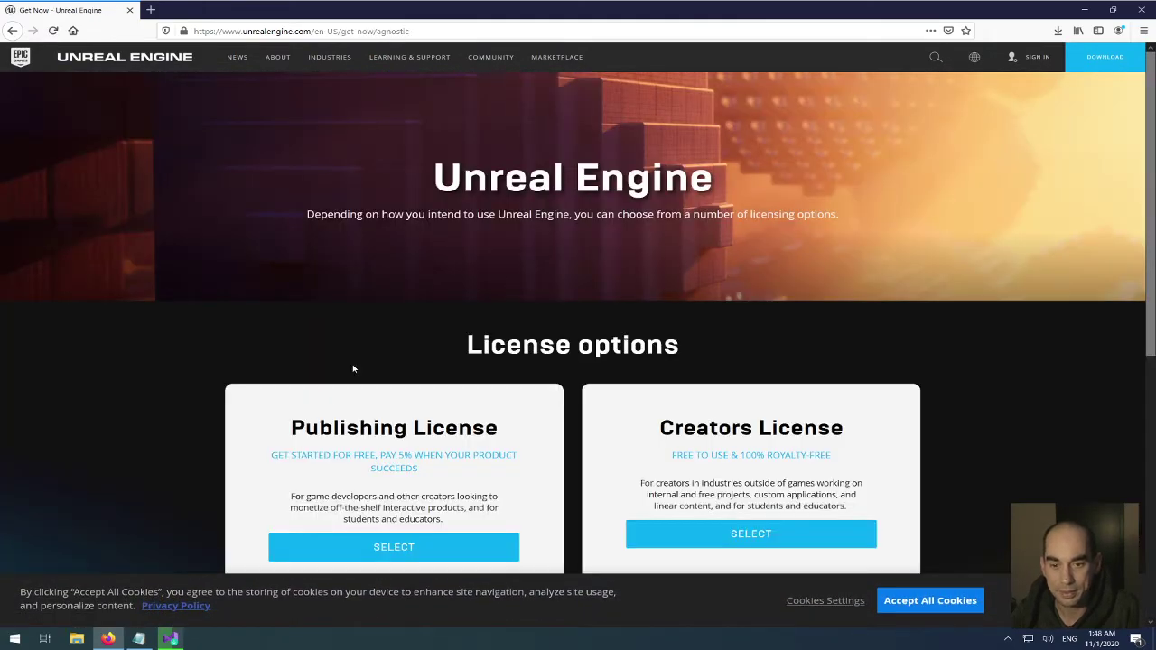
pyautogui.scroll(-3, 353, 368)
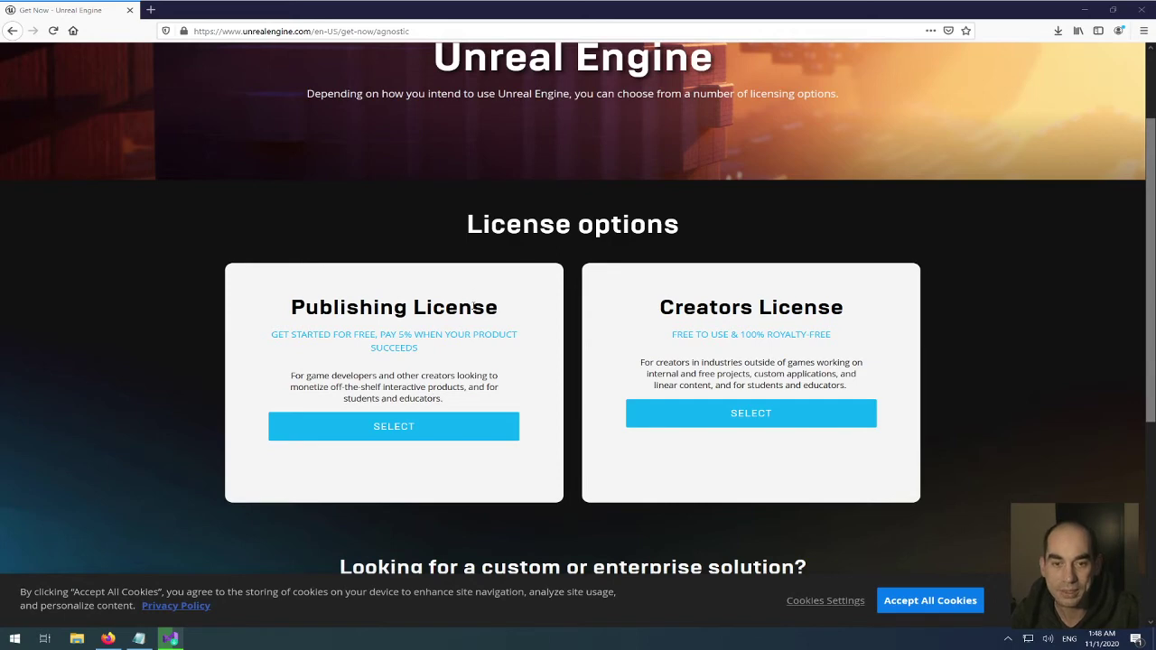
pyautogui.click(747, 416)
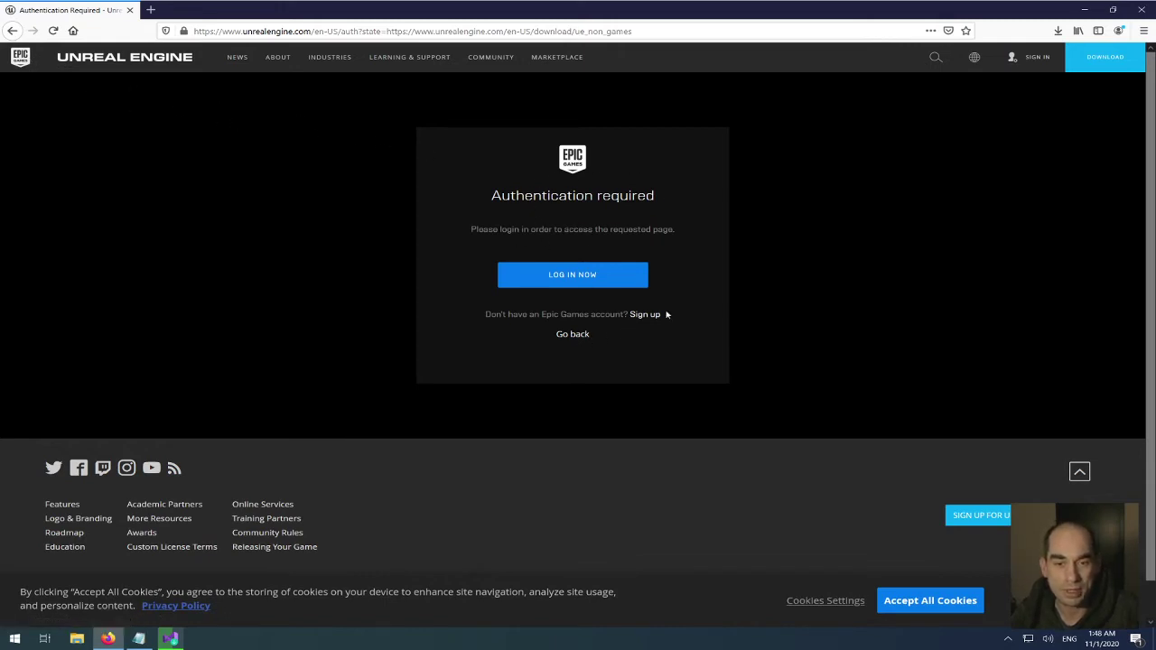
# Log in with Google, save and run EpicInstaller-10.19.2-enterprise.msi, then minimize Firefox
pyautogui.click(554, 277)
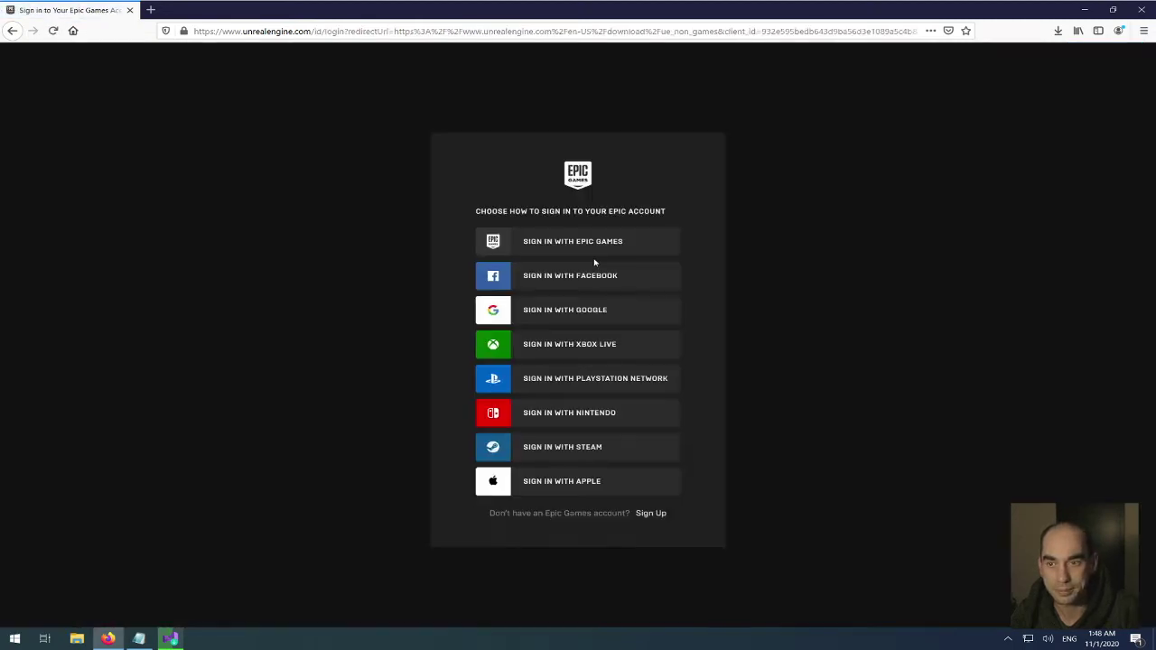
pyautogui.click(573, 309)
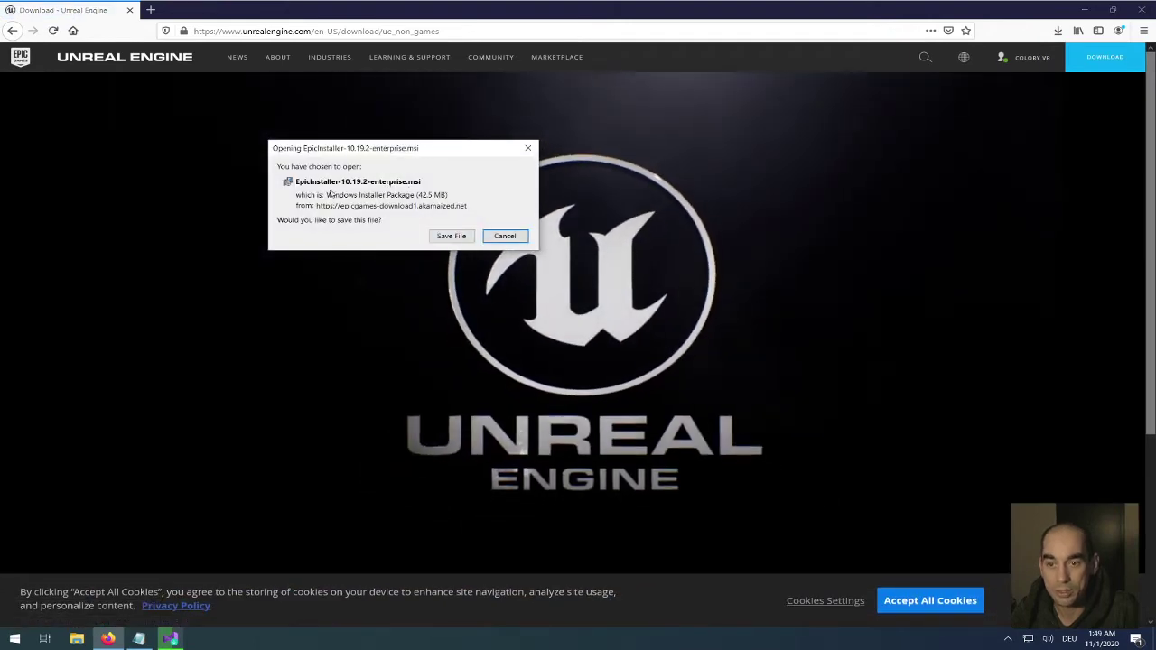
pyautogui.click(449, 236)
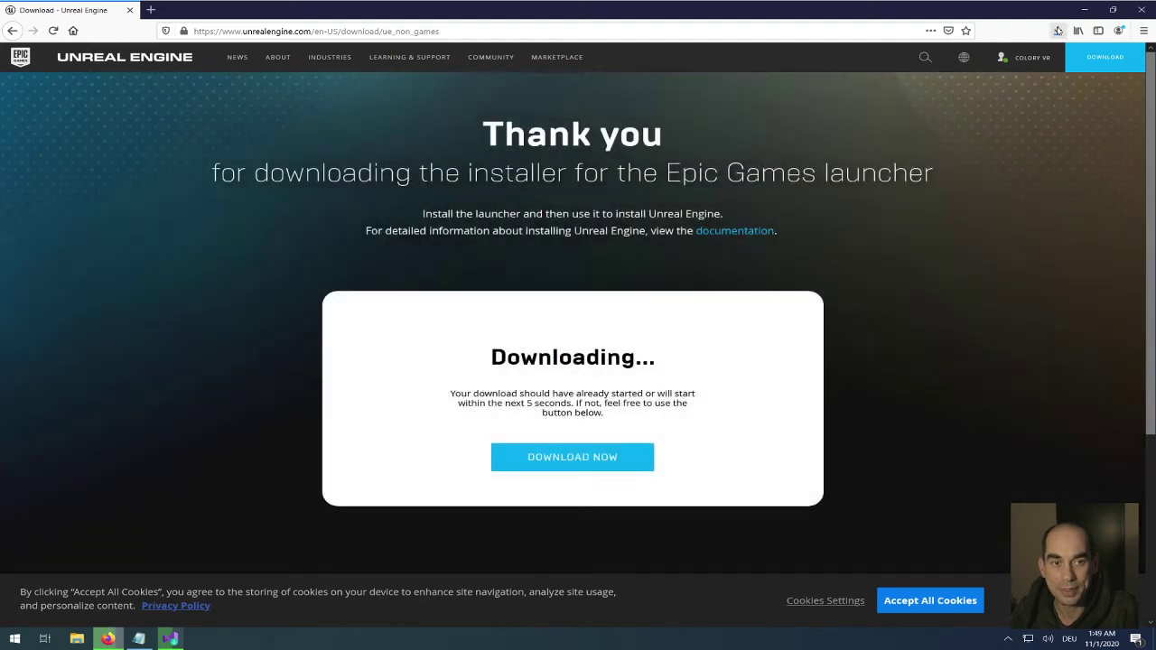
pyautogui.click(1058, 31)
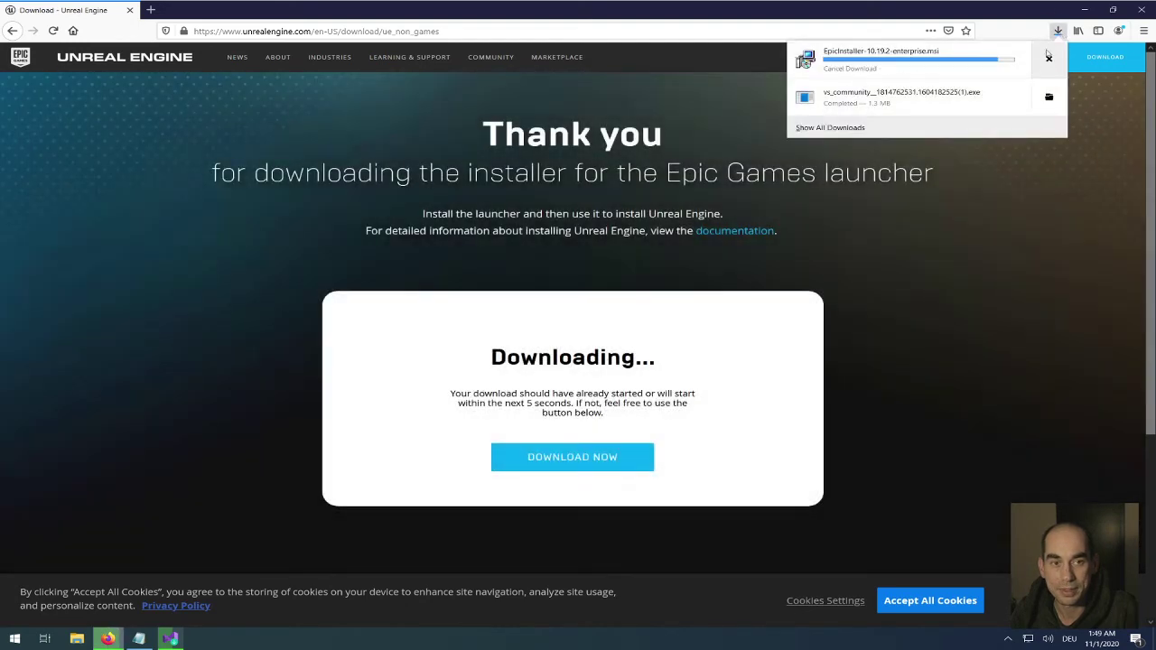
pyautogui.click(897, 58)
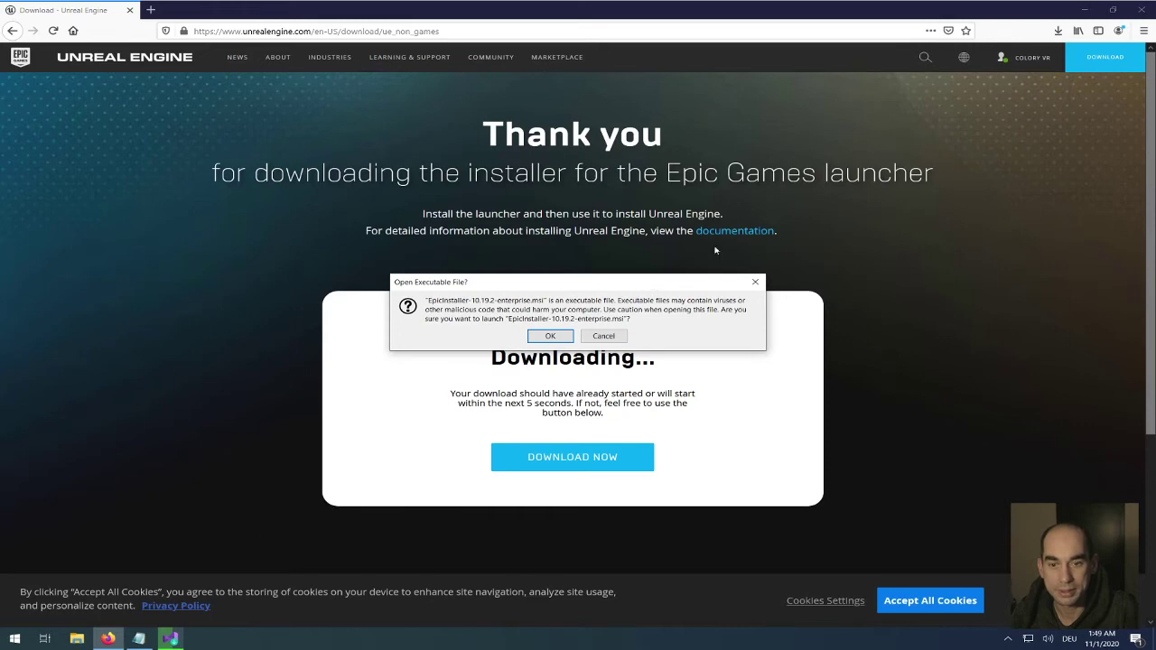
pyautogui.click(550, 335)
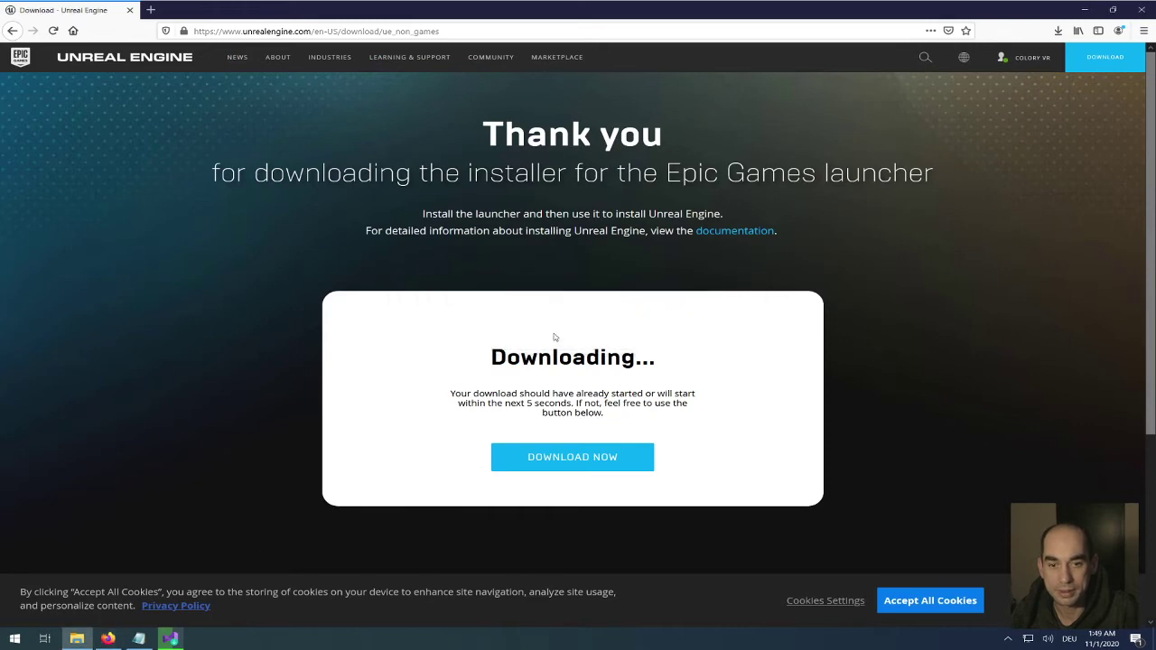
pyautogui.click(1083, 10)
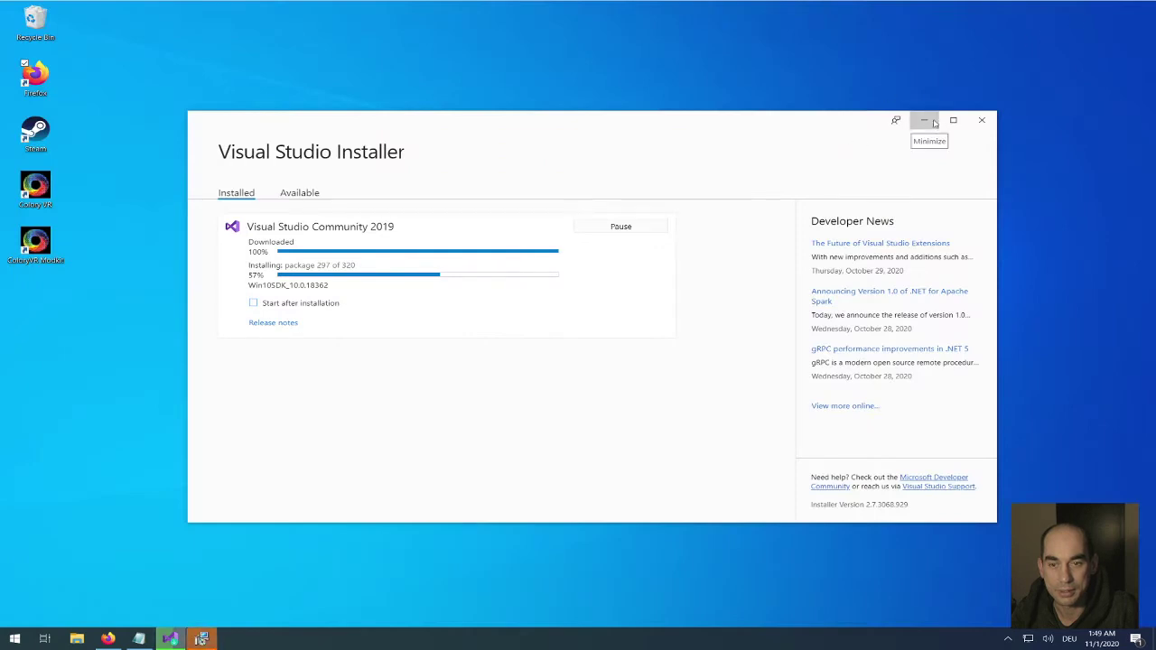
# Start the Epic Launcher install to the default folder, then close the finished Visual Studio Installer
pyautogui.click(924, 120)
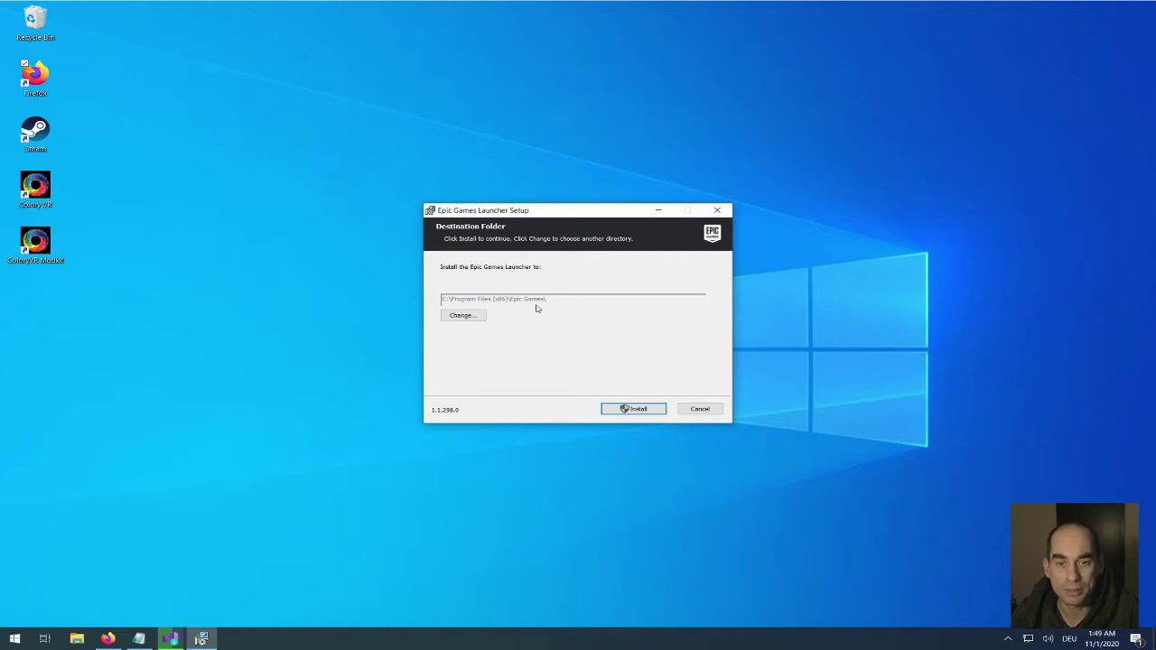
pyautogui.click(636, 409)
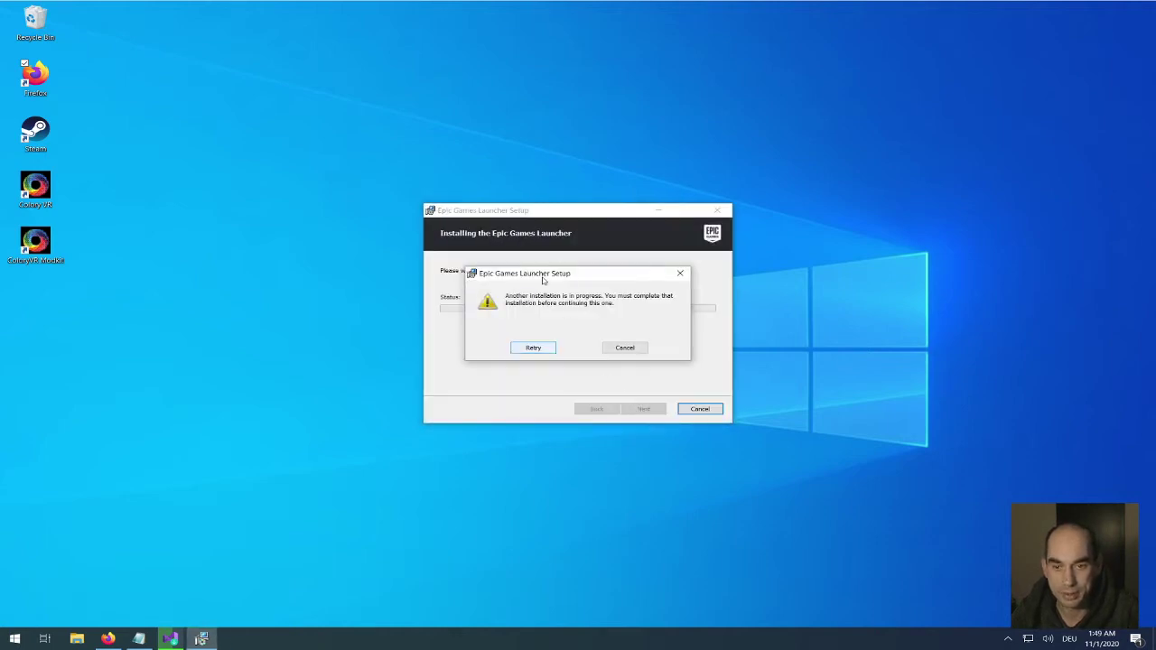
pyautogui.moveTo(543, 281); pyautogui.dragTo(588, 210)
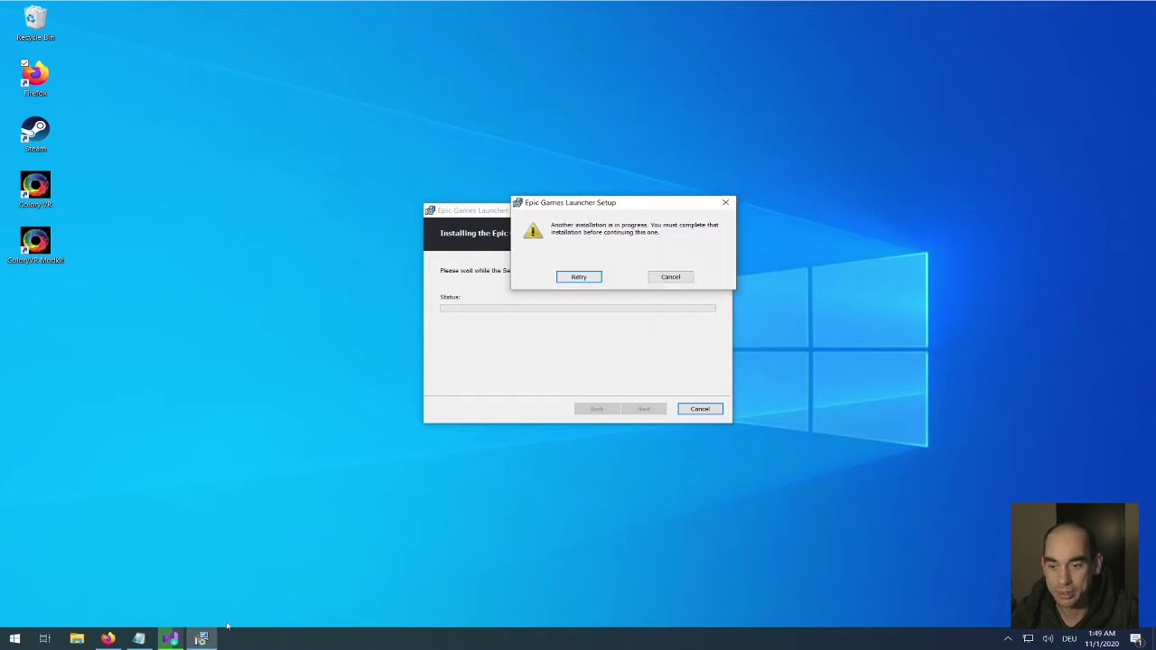
pyautogui.click(170, 639)
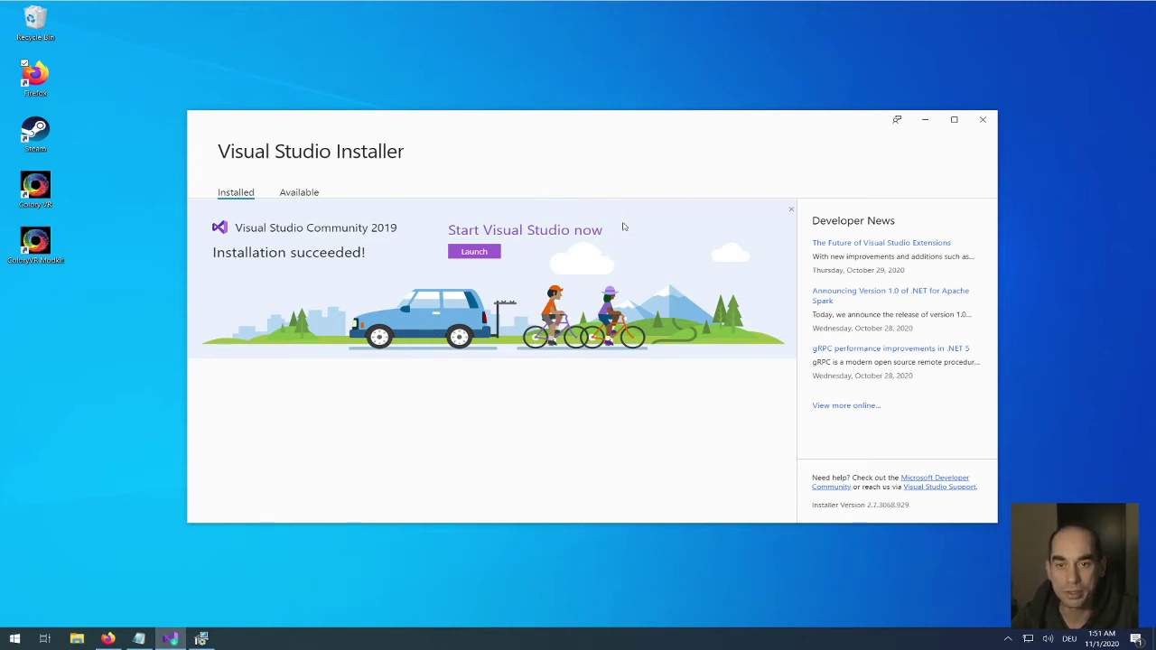
pyautogui.click(982, 120)
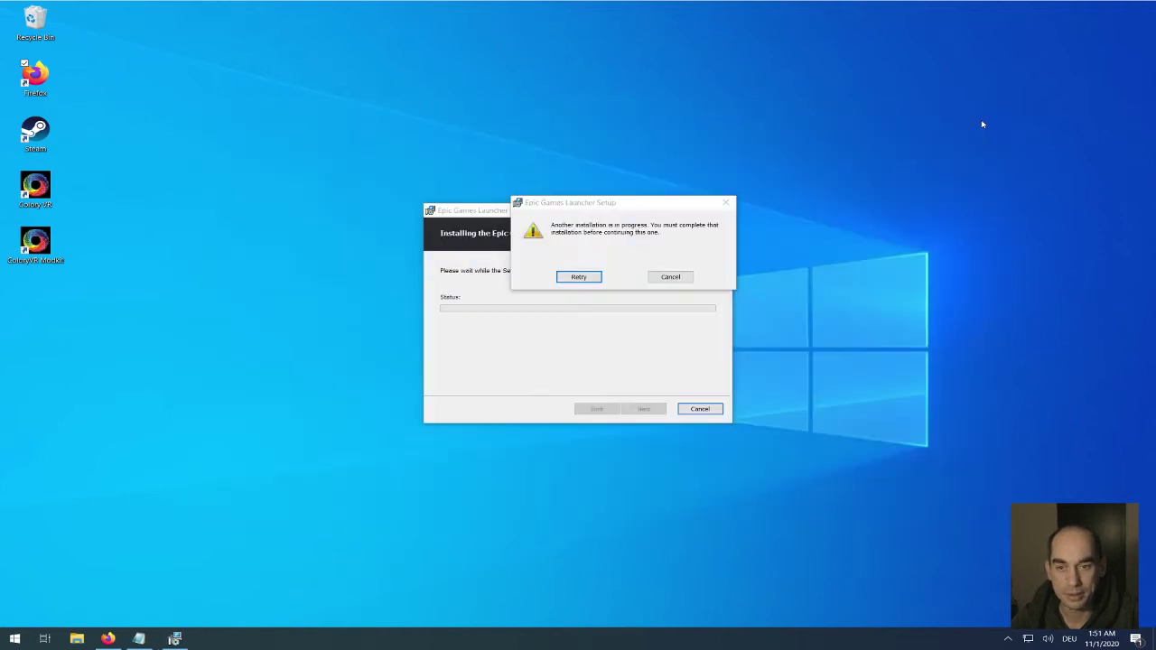
# Retry the Epic Launcher install and approve both UAC prompts, including Launcher Prerequisites (x64)
pyautogui.click(579, 278)
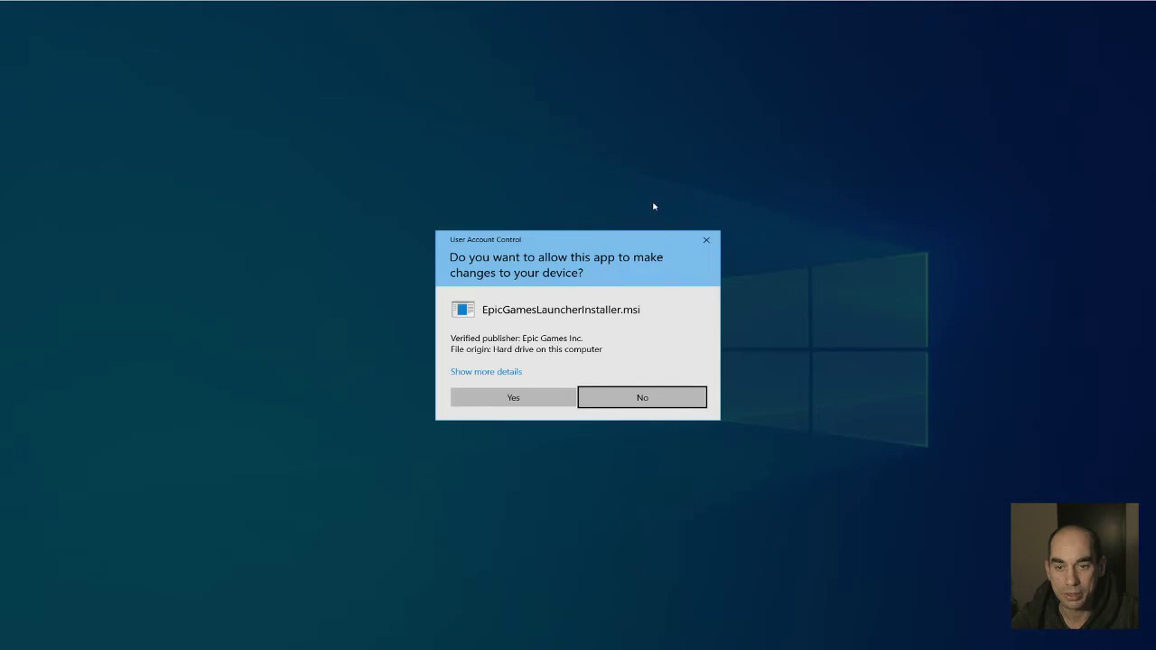
pyautogui.click(547, 397)
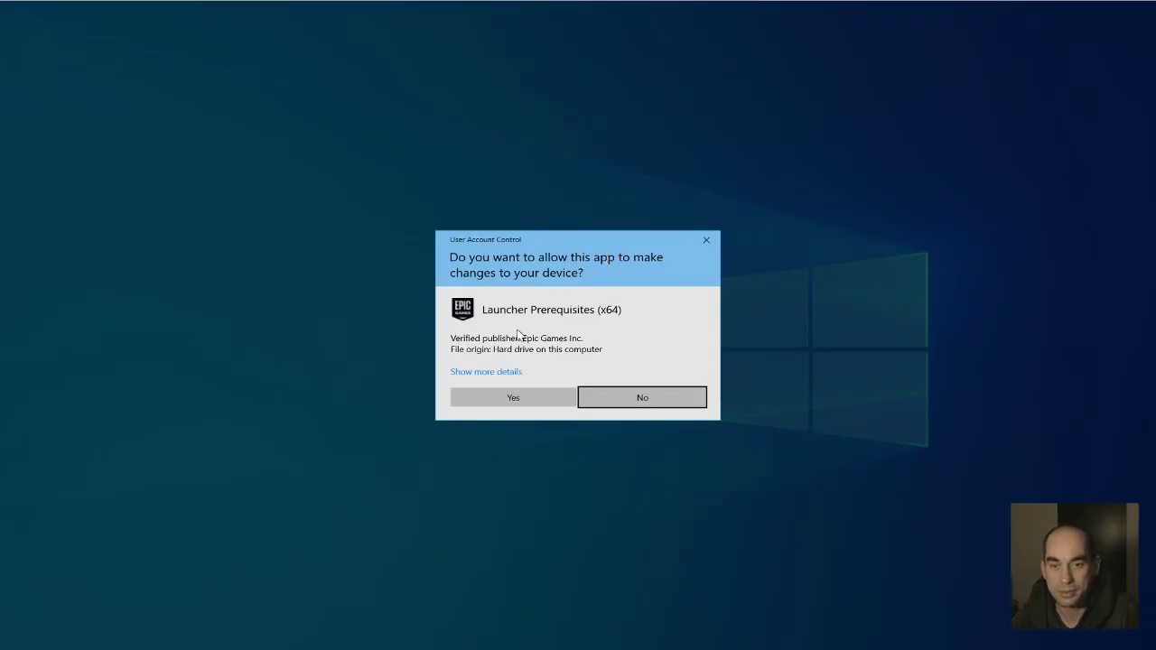
pyautogui.click(567, 399)
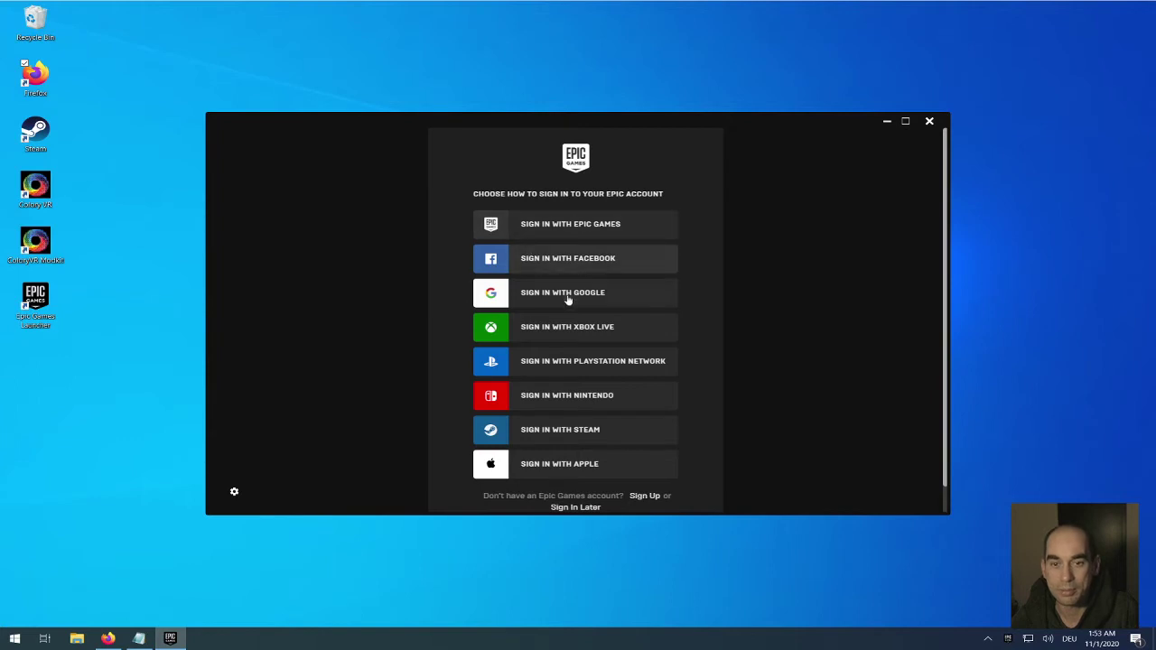
# Sign into the Epic Games Launcher with Google, confirm in Firefox, then minimize the browser
pyautogui.click(568, 304)
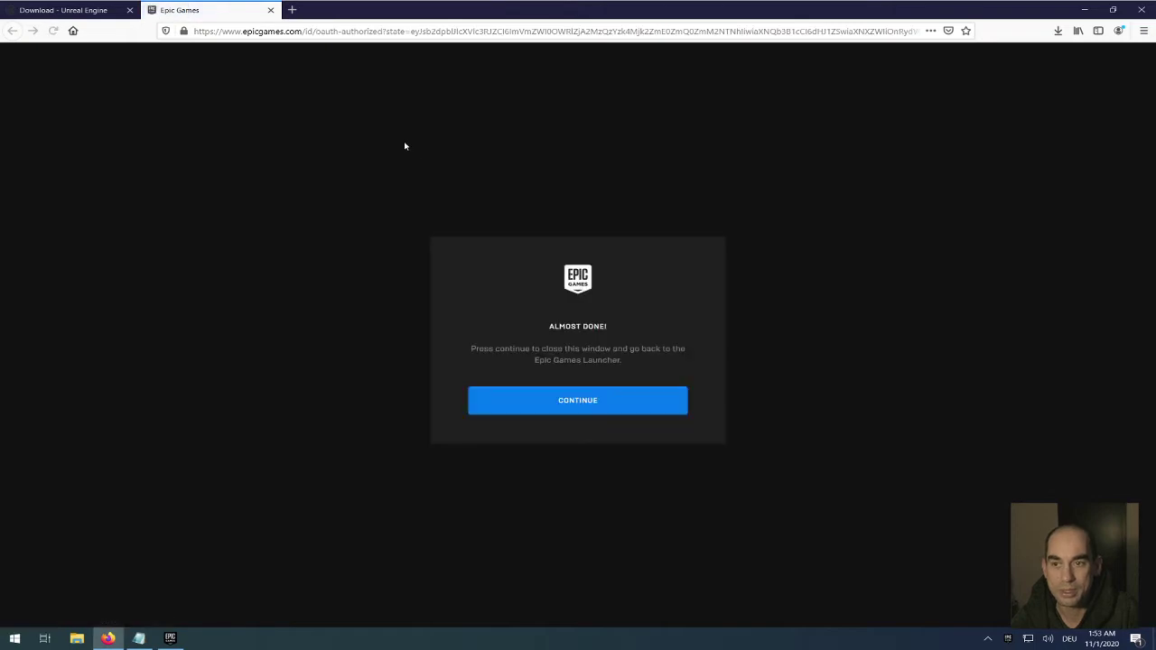
pyautogui.click(611, 404)
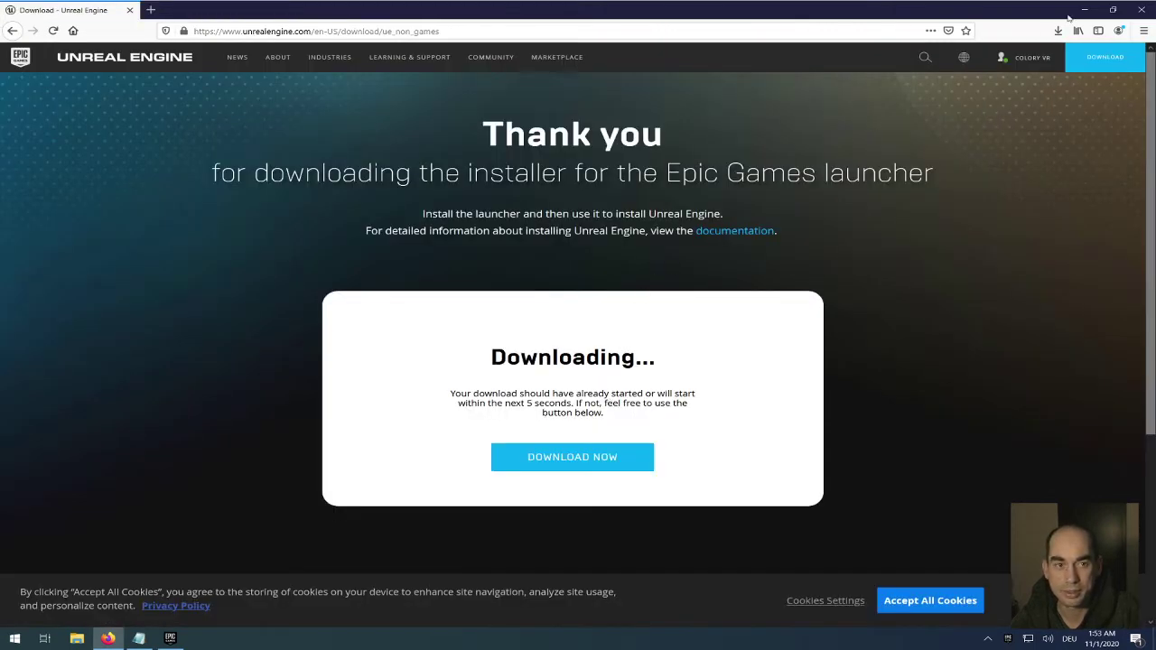
pyautogui.click(1085, 9)
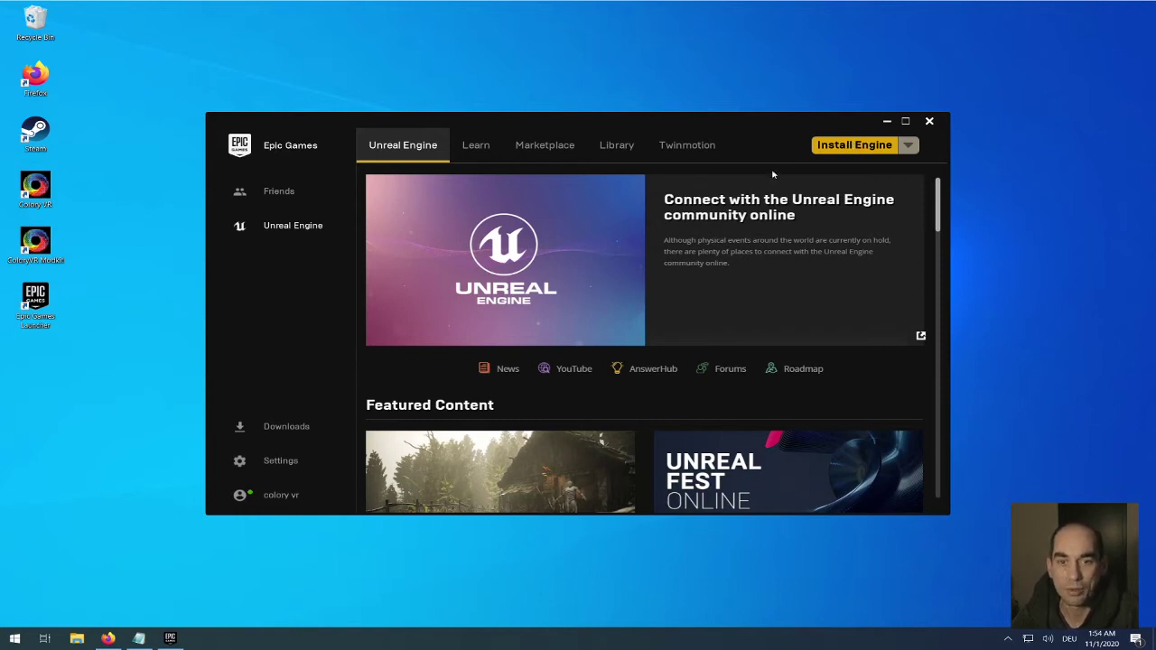
# Add Unreal Engine version 4.23.1 in the Library and start its installation
pyautogui.click(617, 154)
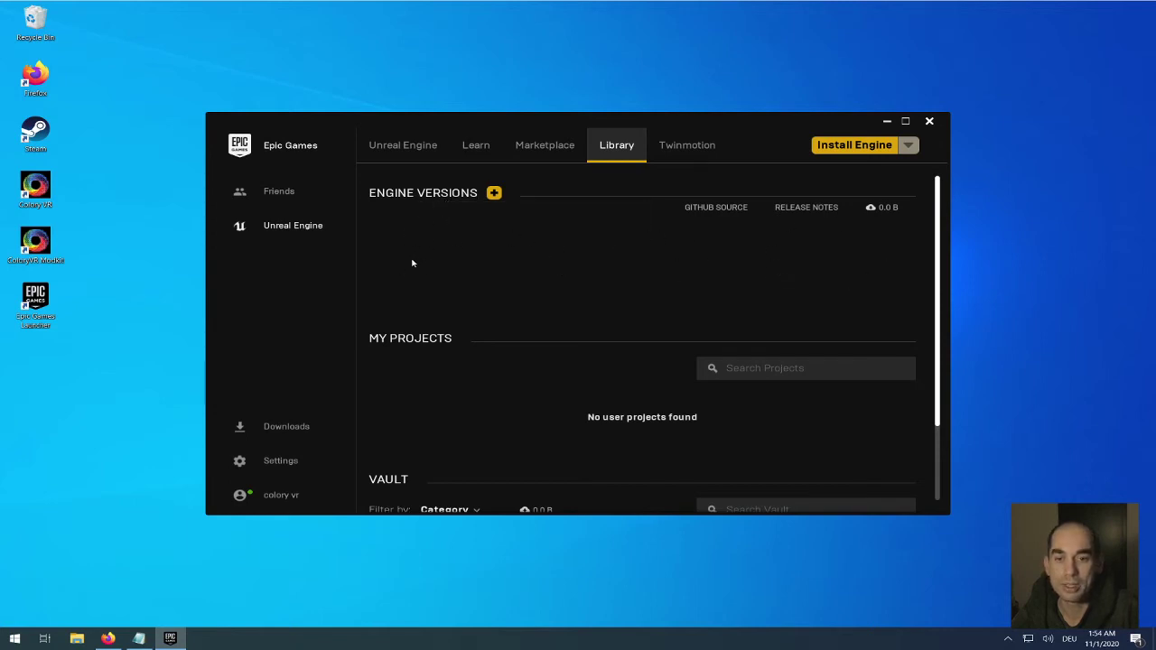
pyautogui.click(494, 194)
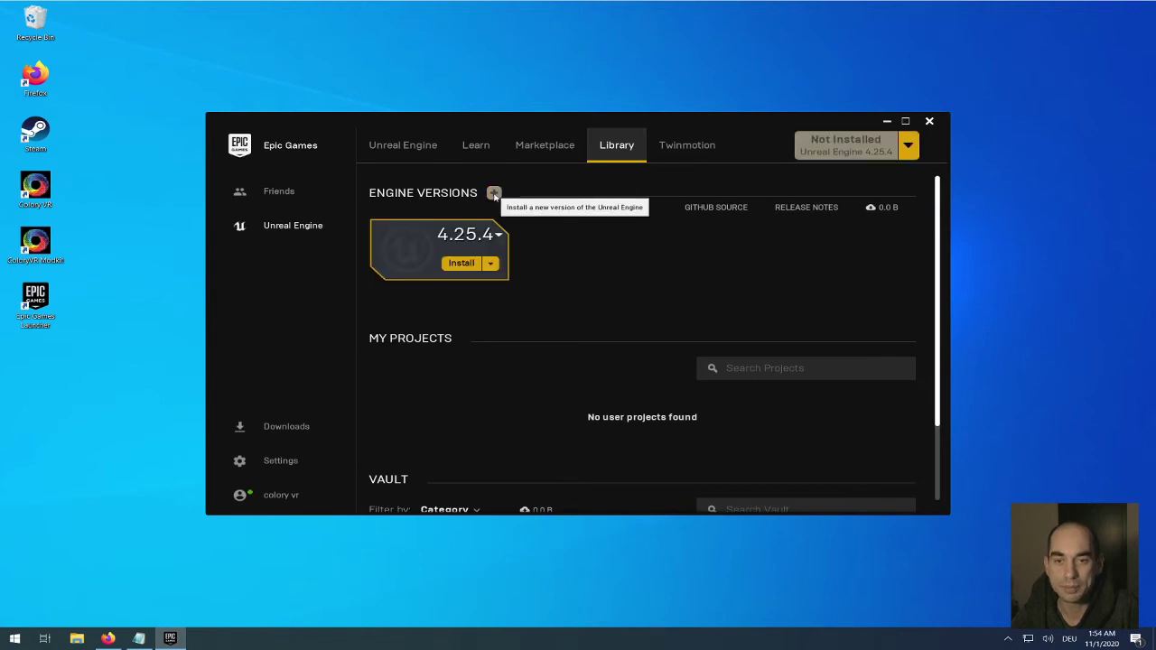
pyautogui.click(497, 235)
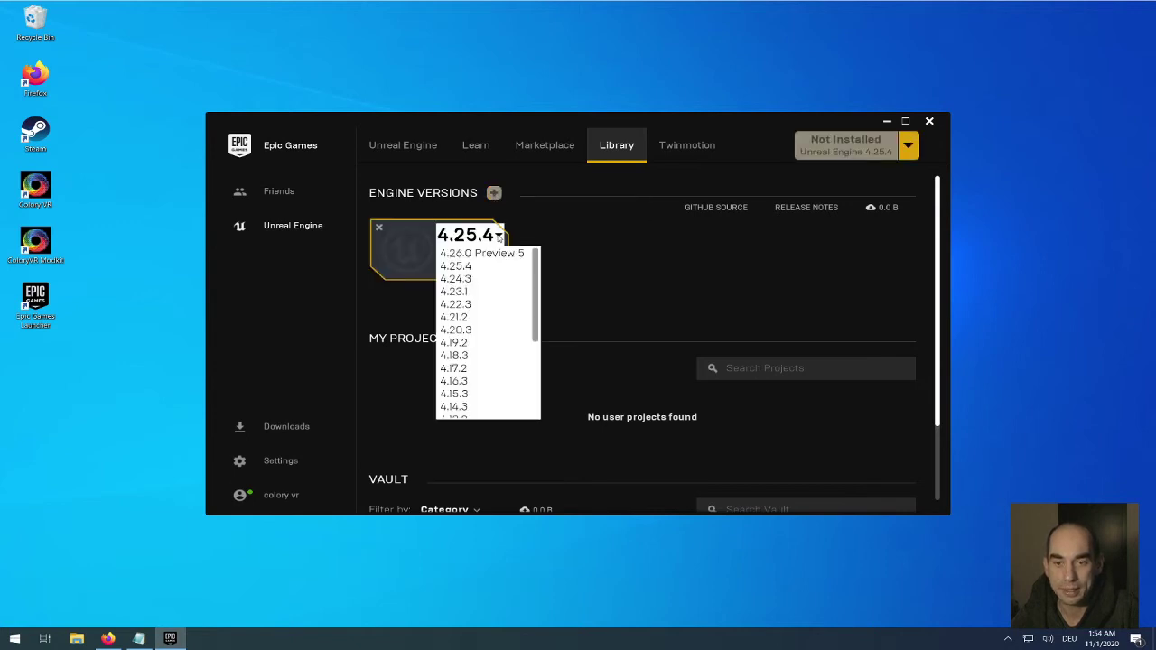
pyautogui.click(489, 293)
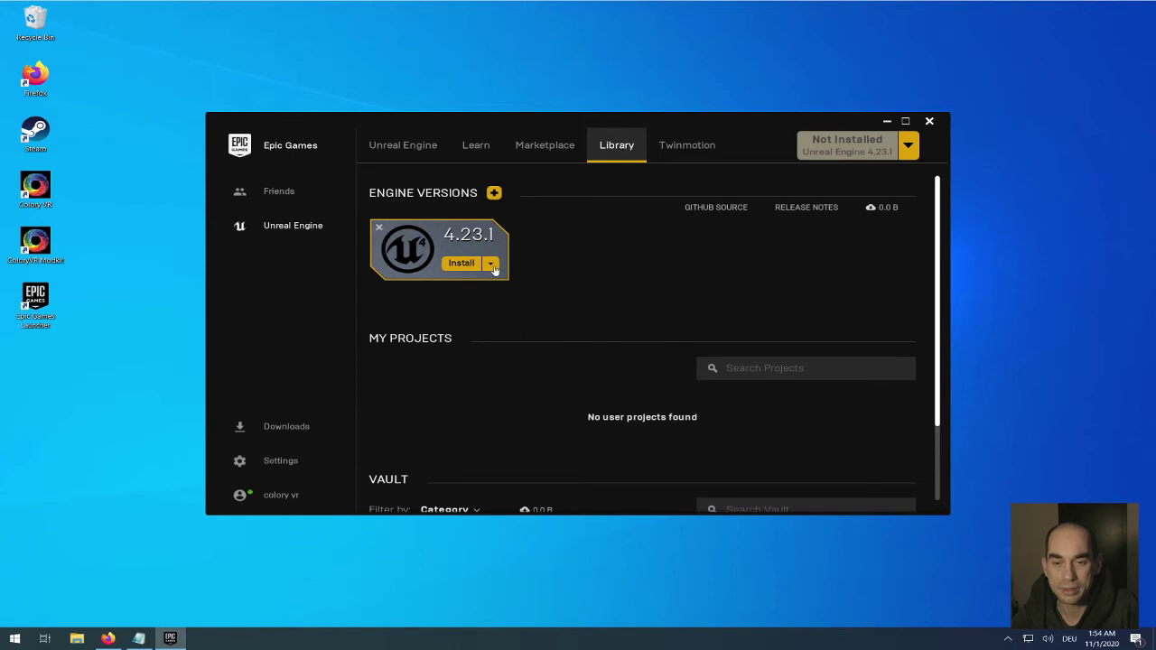
pyautogui.click(464, 264)
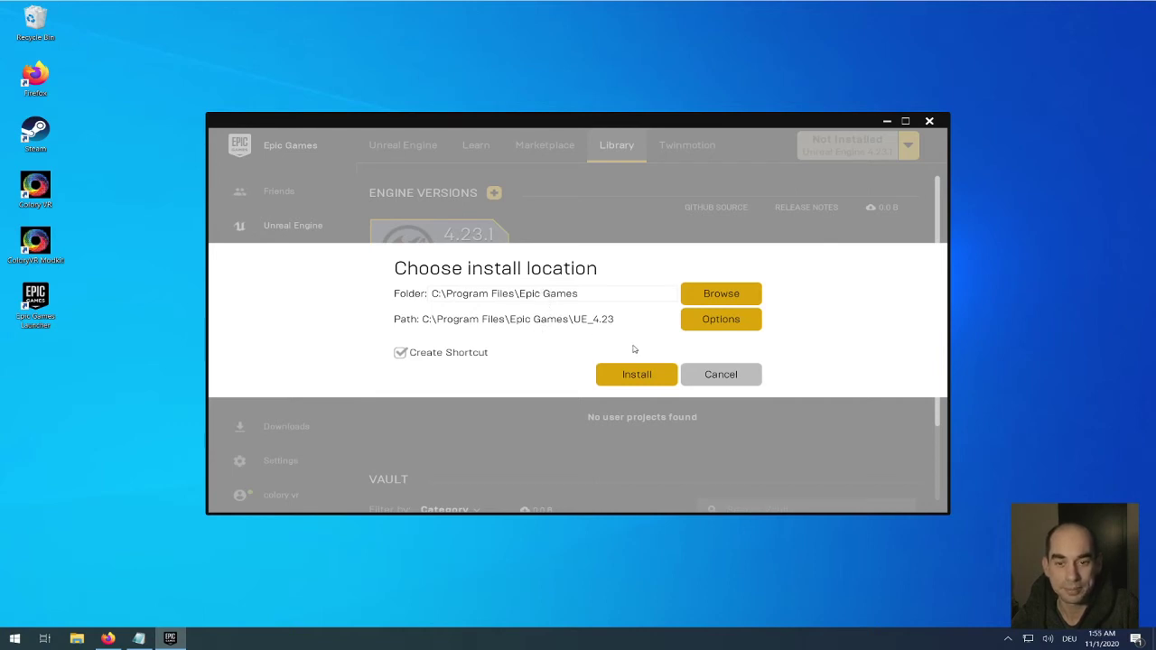
# Install 4.23.1 to C:\Program Files\Epic Games\UE_4.23, approve the admin prompt, and check download progress
pyautogui.click(637, 375)
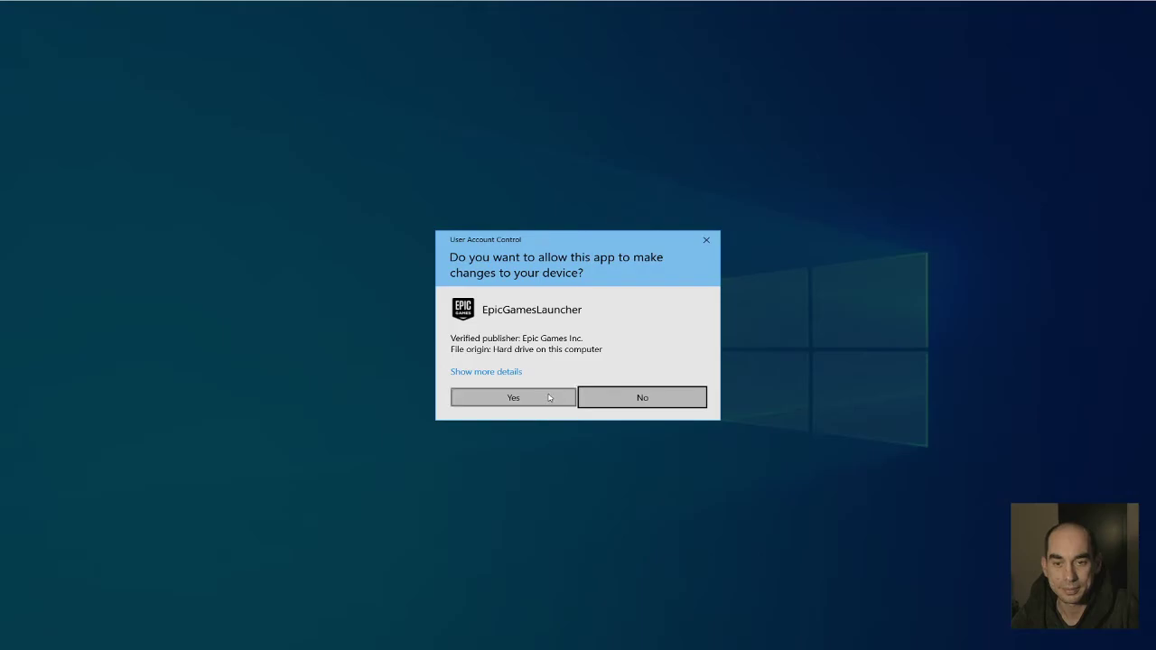
pyautogui.click(546, 397)
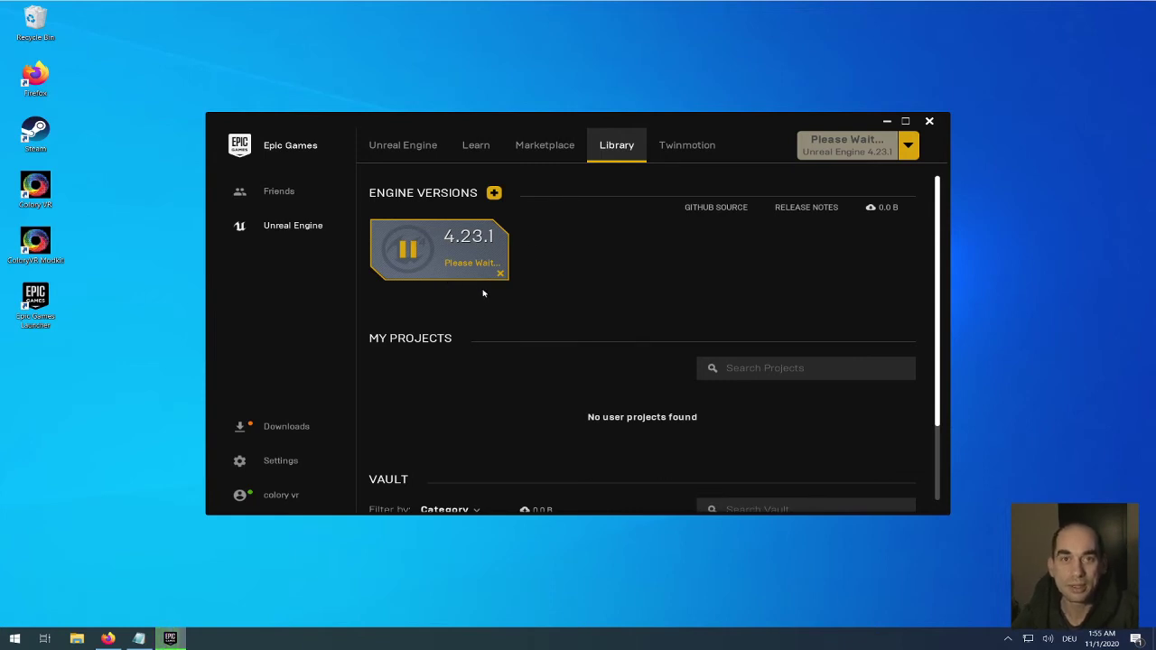
pyautogui.click(303, 432)
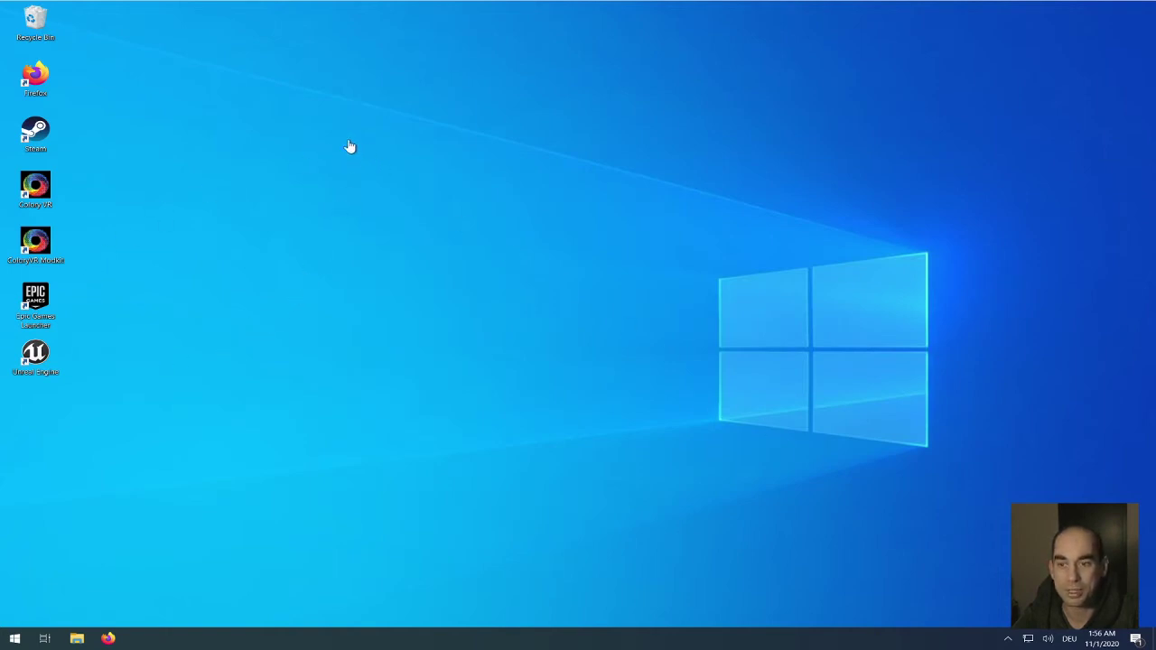
# Launch the Epic Games Launcher shortcut and log in to Steam with the account password
pyautogui.click(41, 299)
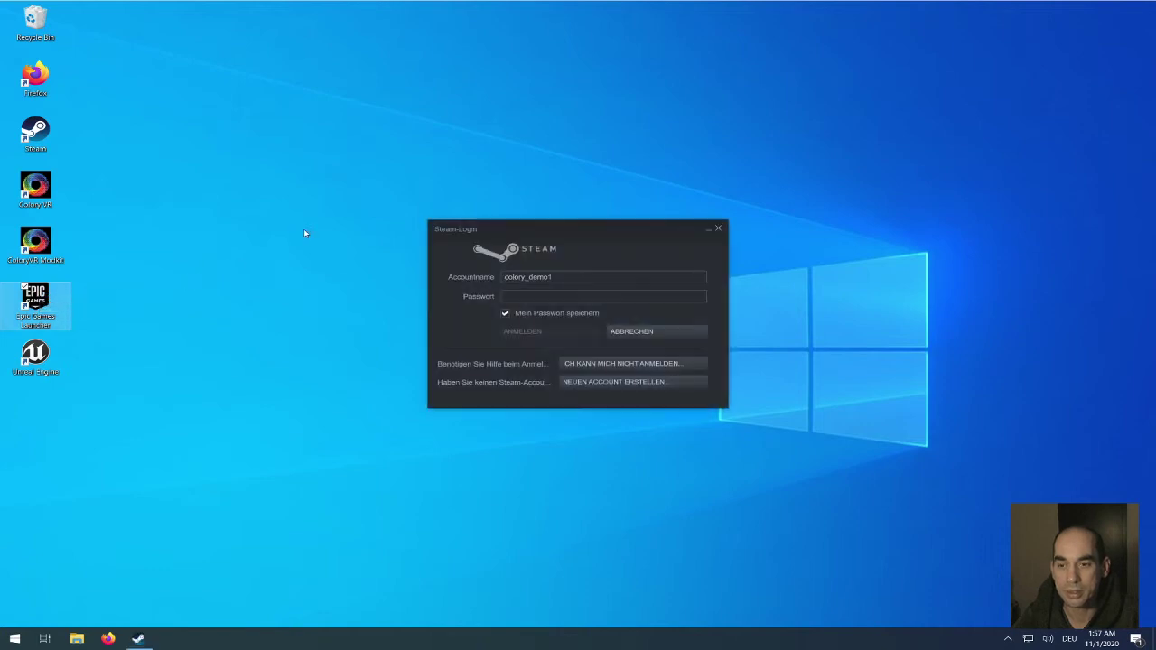
pyautogui.click(522, 298)
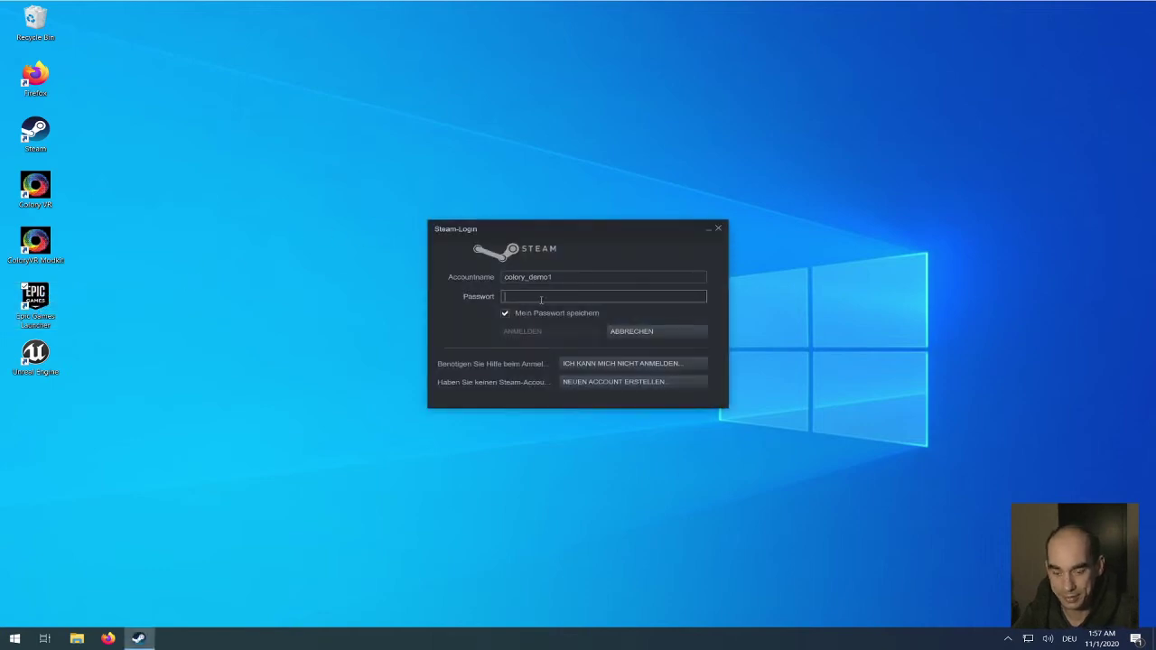
pyautogui.write('•••••••••••')
pyautogui.press('Return')
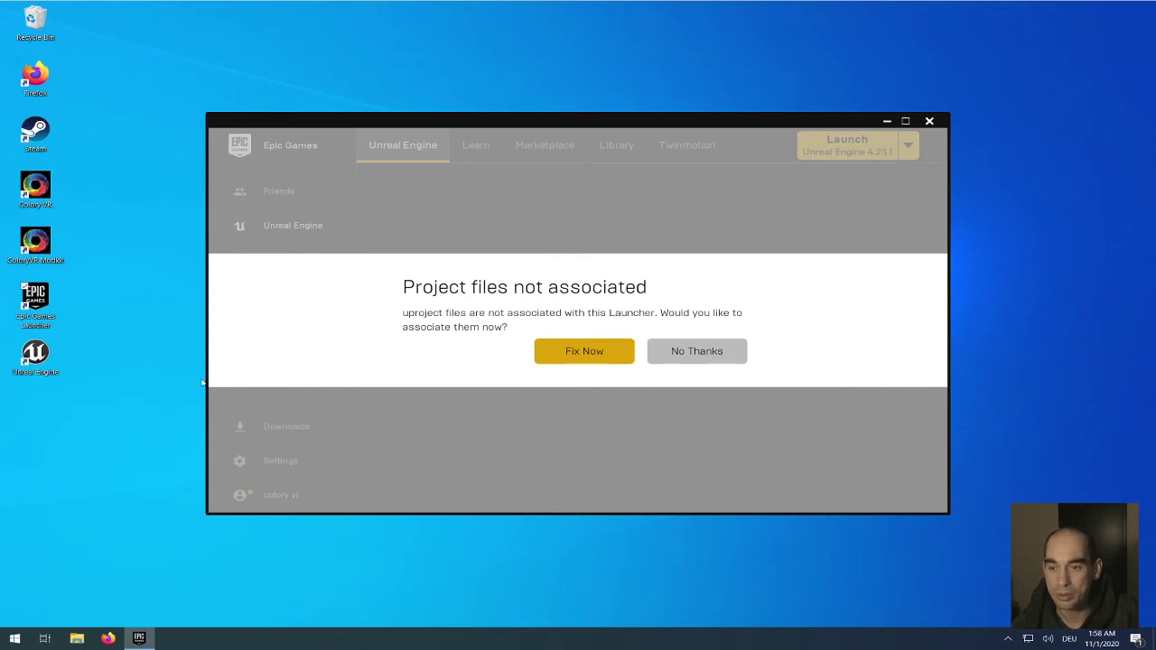
pyautogui.doubleClick(43, 246)
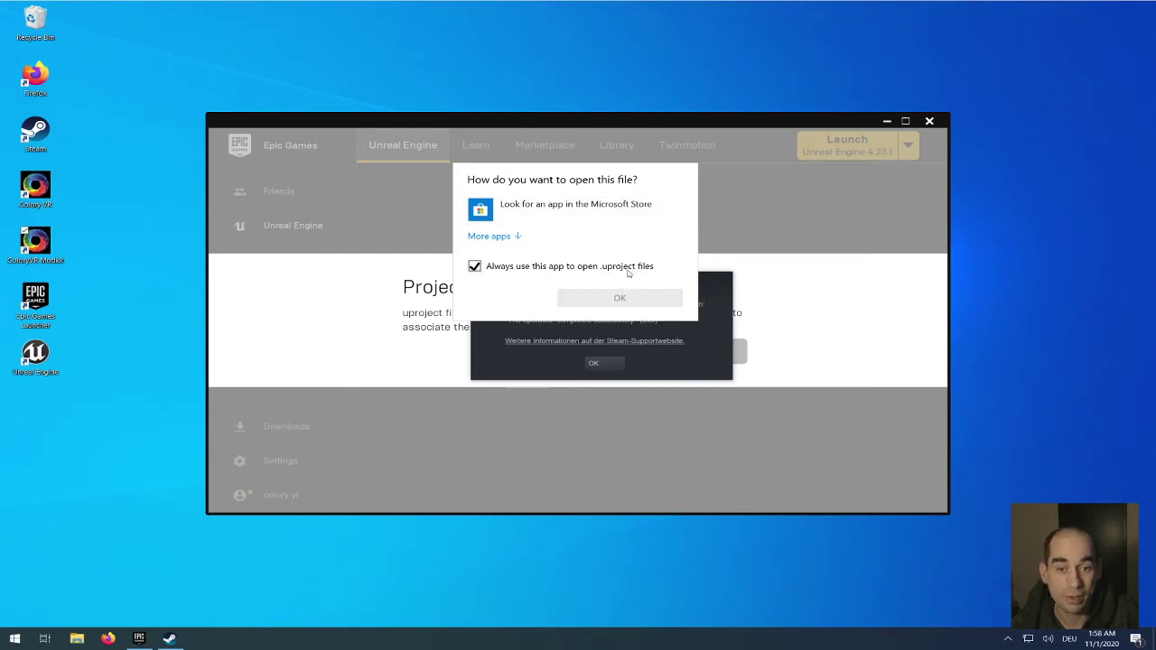
pyautogui.press('Escape')
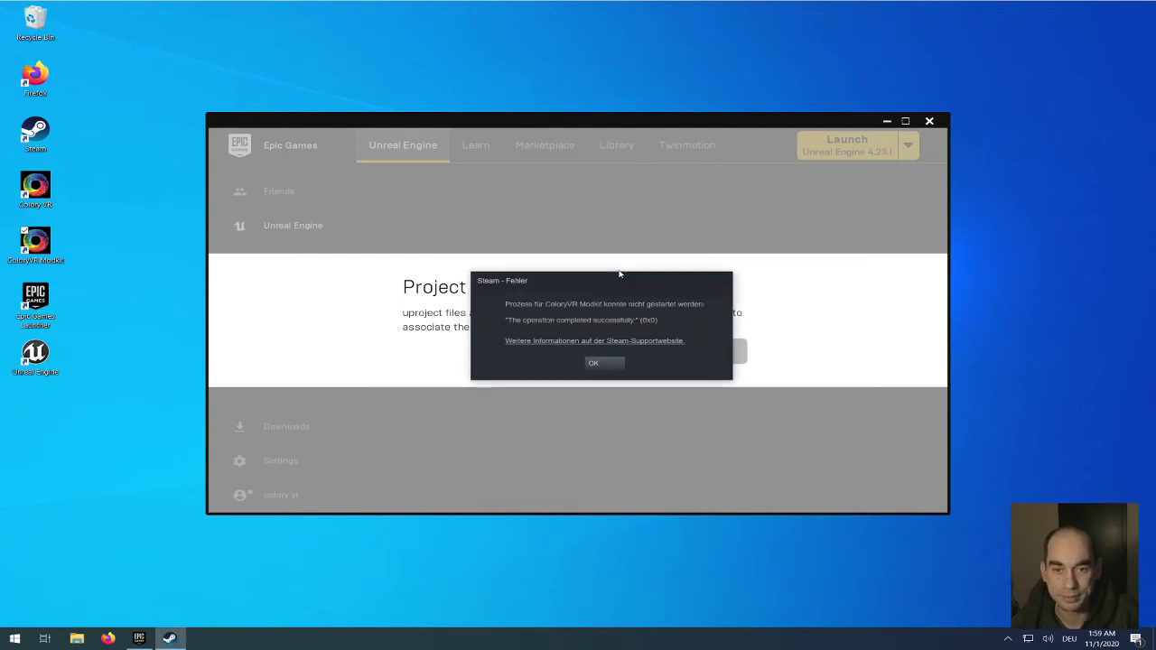
pyautogui.click(601, 363)
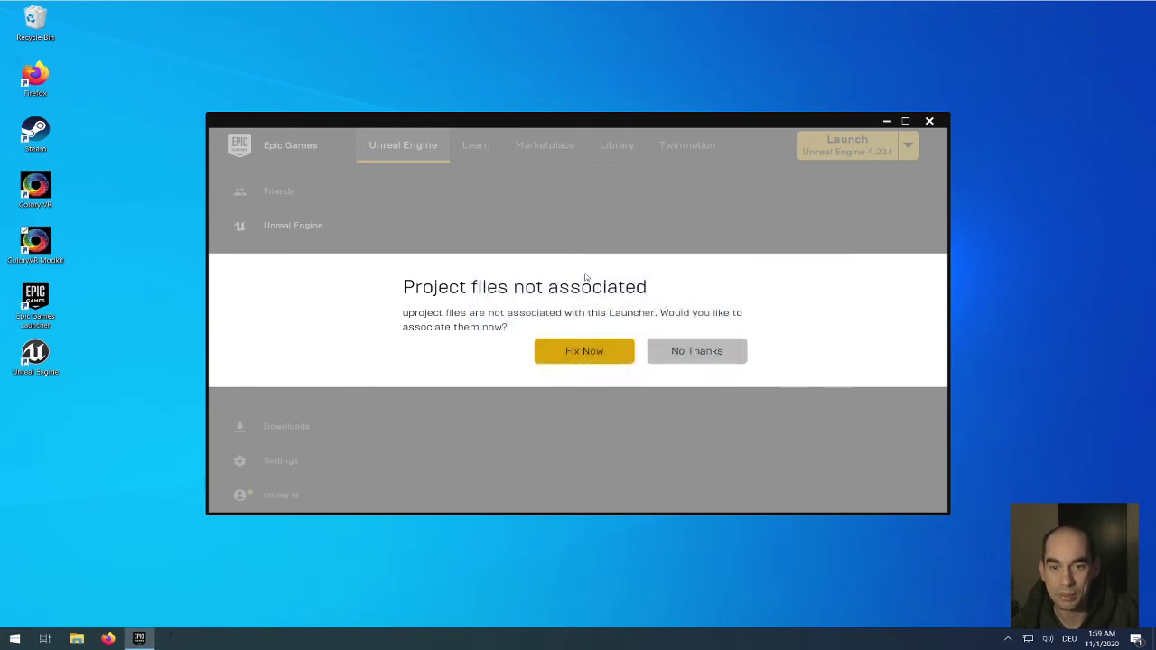
# Decline the .uproject association, verify 4.23.1 in the Library, and close the launcher
pyautogui.click(713, 360)
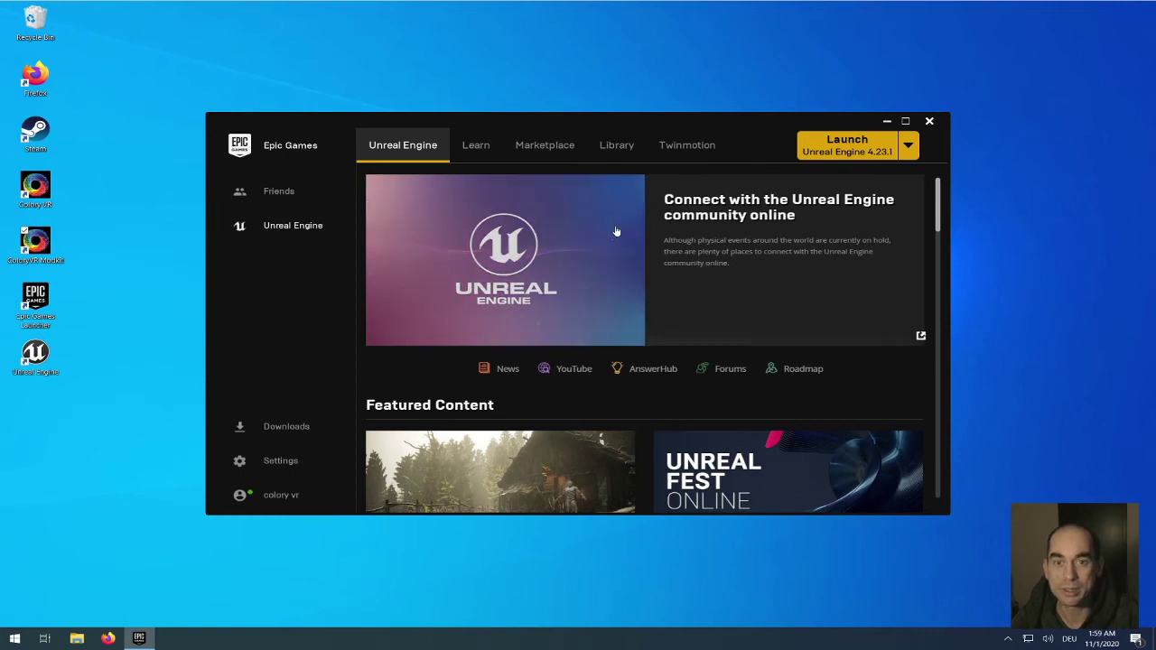
pyautogui.click(611, 148)
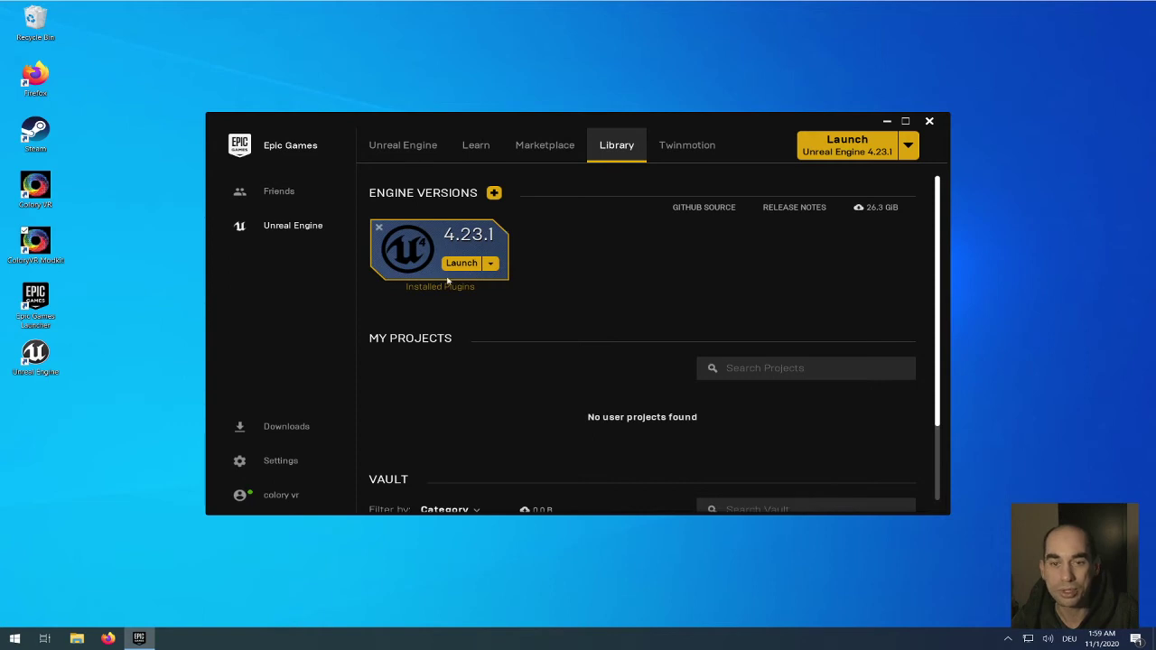
pyautogui.click(929, 121)
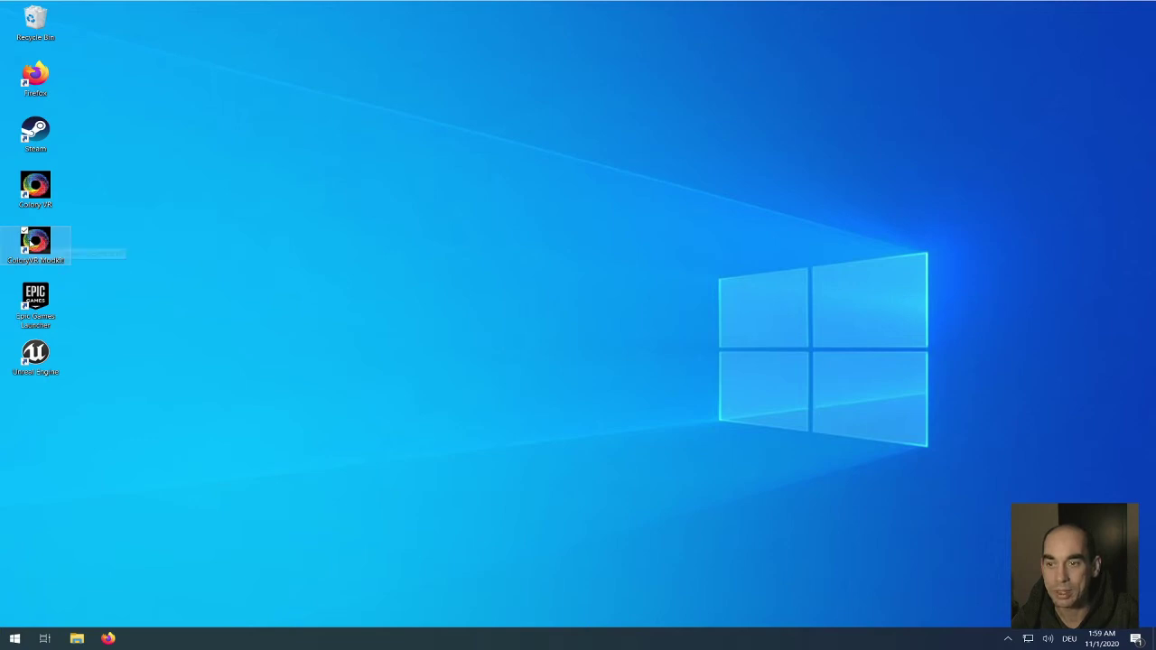
# Launch ColoryVR ModKit and choose 'Look for another app on this PC' to open it
pyautogui.doubleClick(35, 242)
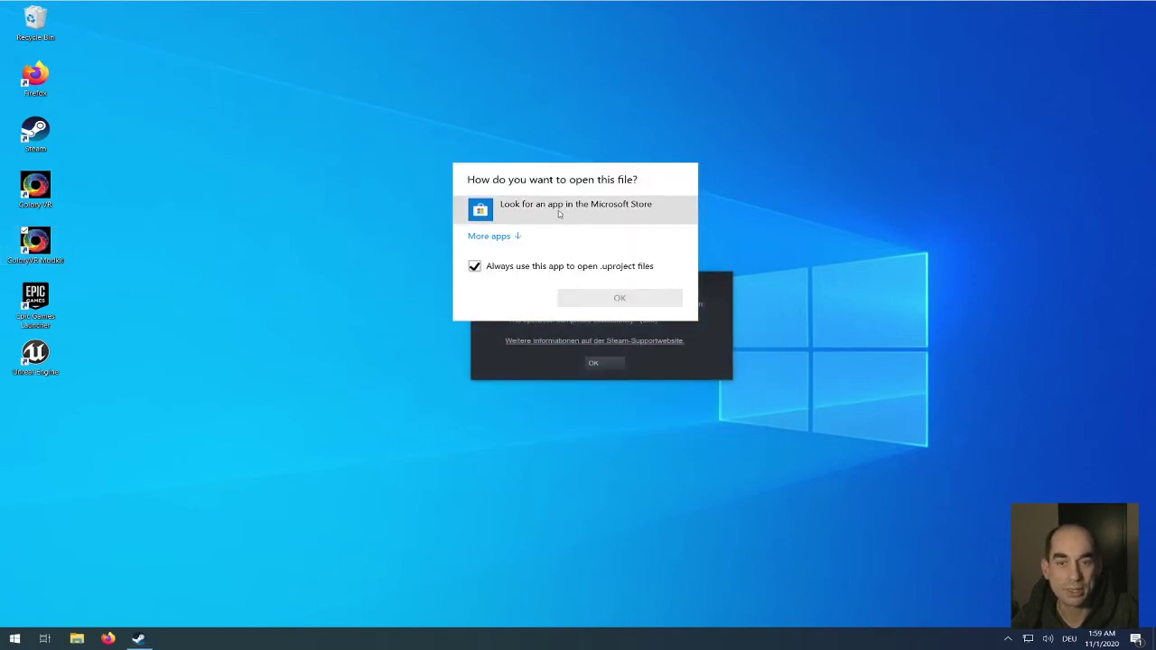
pyautogui.click(498, 238)
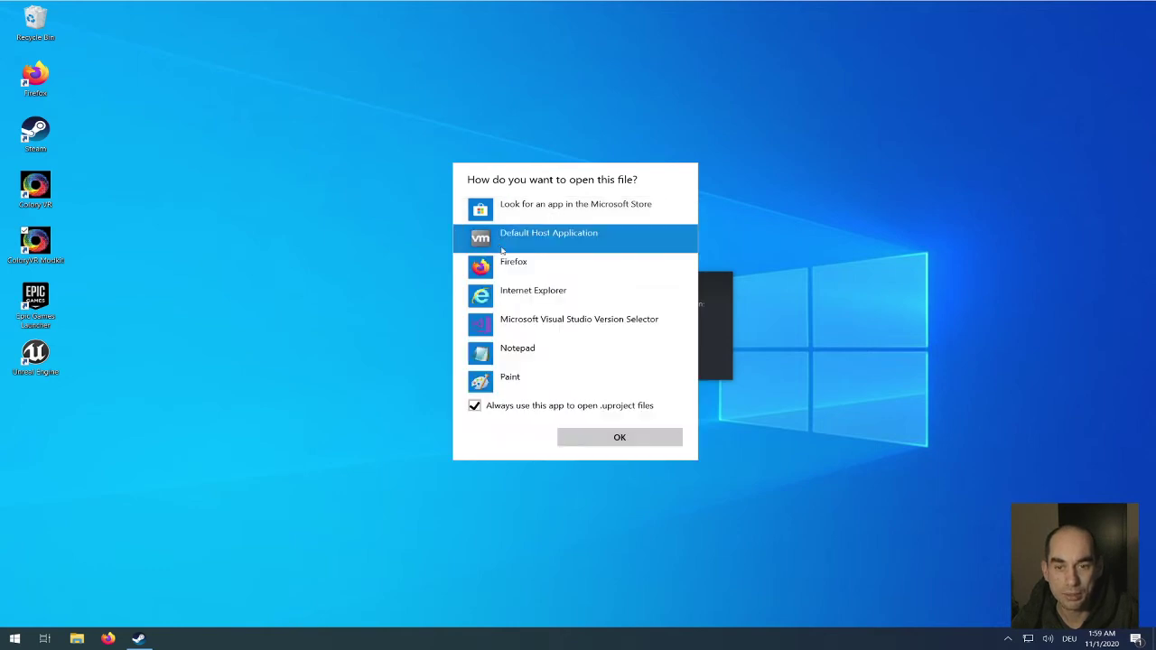
pyautogui.scroll(-3, 539, 315)
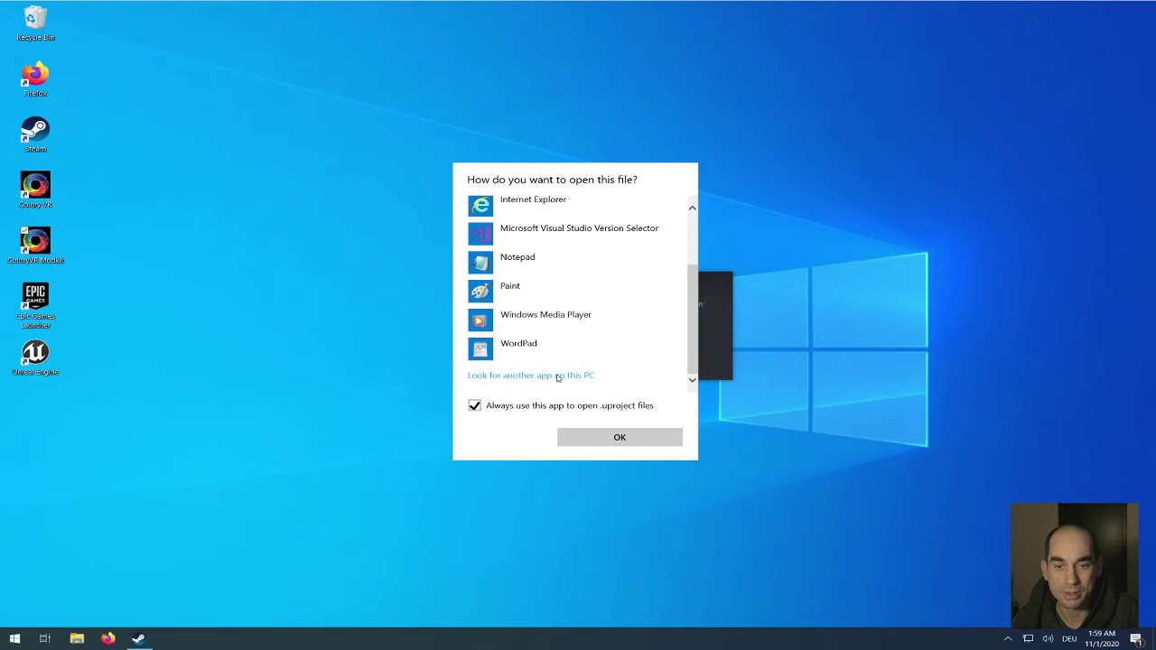
pyautogui.click(557, 376)
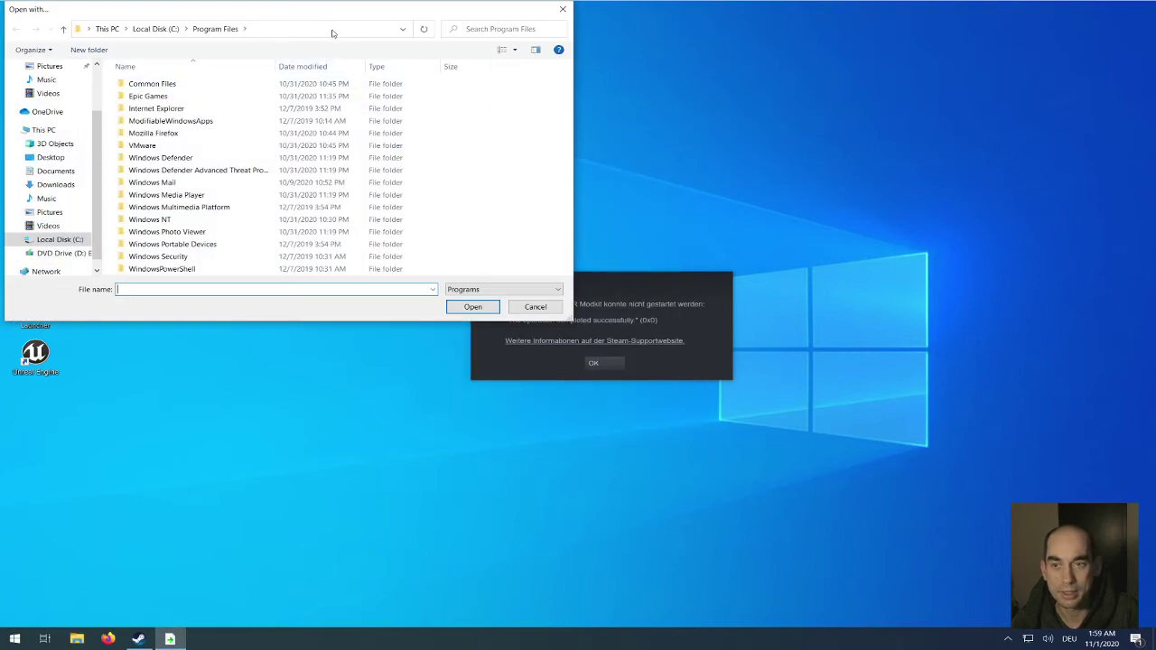
# Arrange the Open with dialog and browse to C:\Program Files\Epic Games
pyautogui.moveTo(326, 17); pyautogui.dragTo(519, 148)
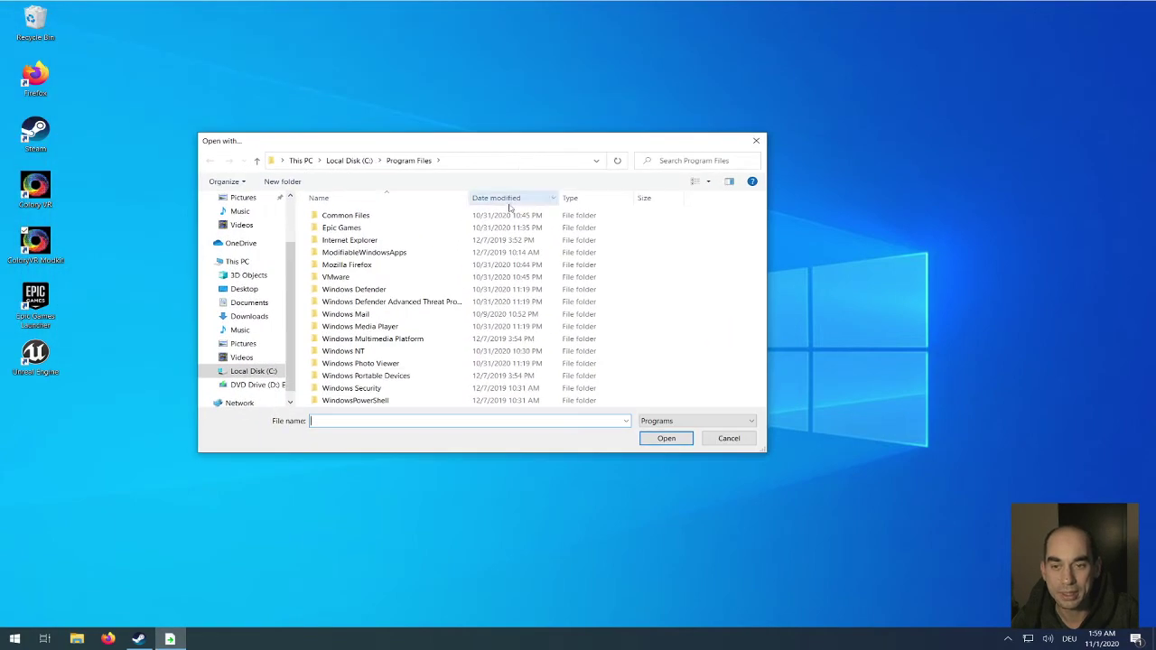
pyautogui.moveTo(297, 304); pyautogui.dragTo(387, 305)
pyautogui.click(252, 372)
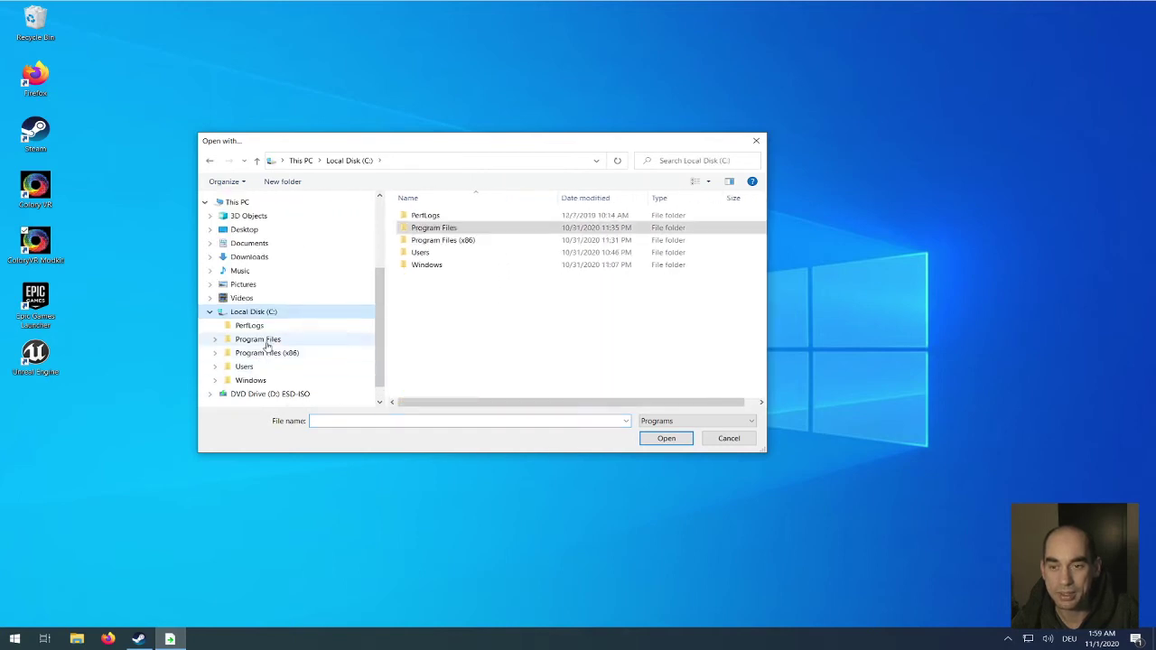
pyautogui.click(266, 341)
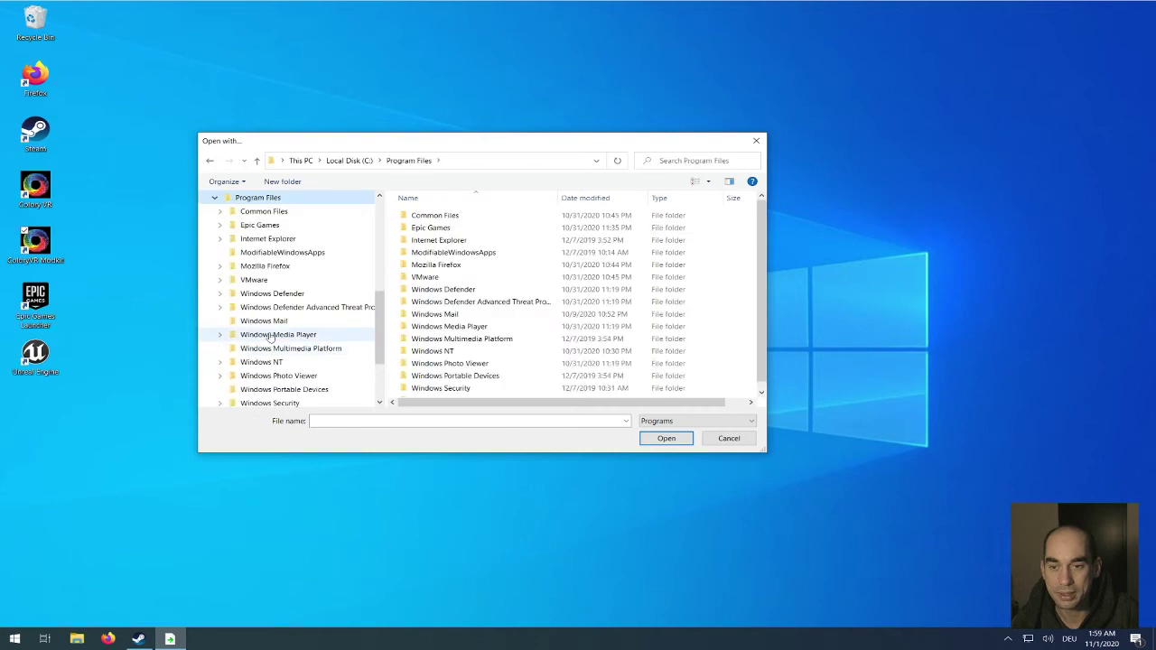
pyautogui.click(271, 226)
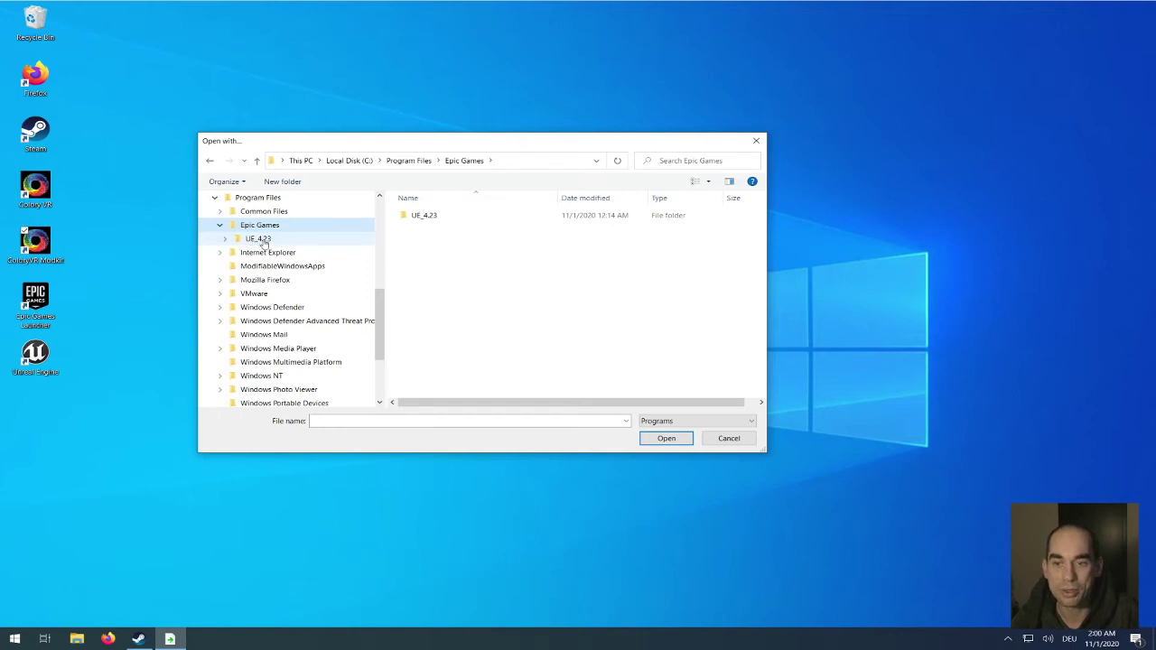
# Pick UE4Editor from UE_4.23\Engine\Binaries\Win64 and open the project with it
pyautogui.click(263, 242)
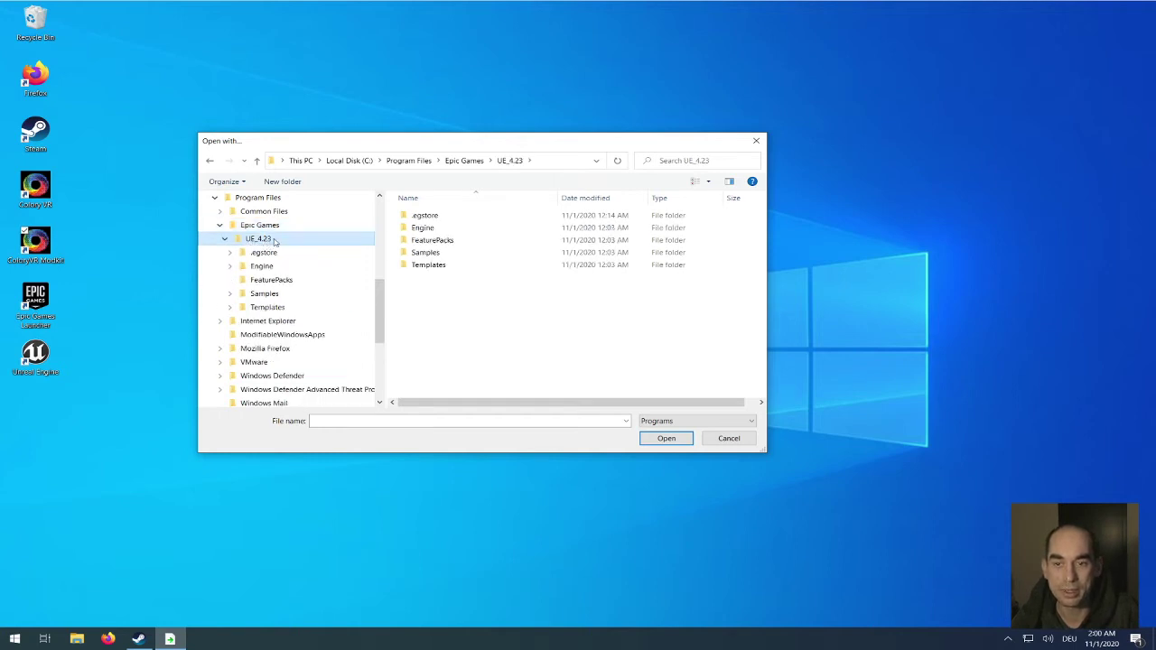
pyautogui.click(262, 266)
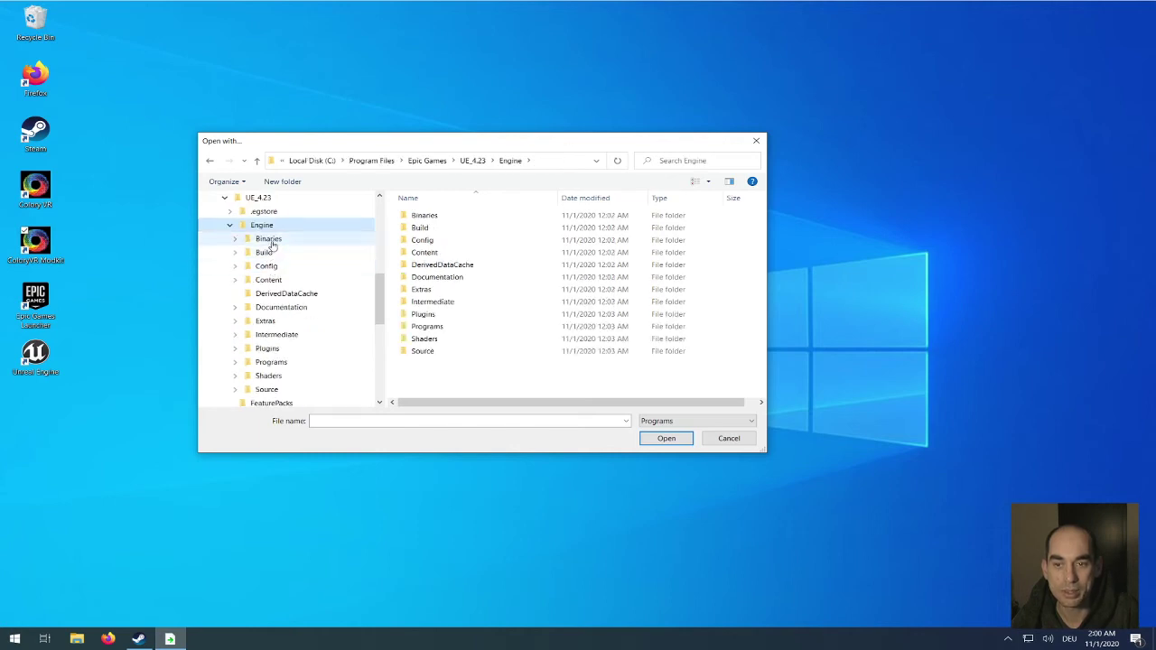
pyautogui.click(270, 240)
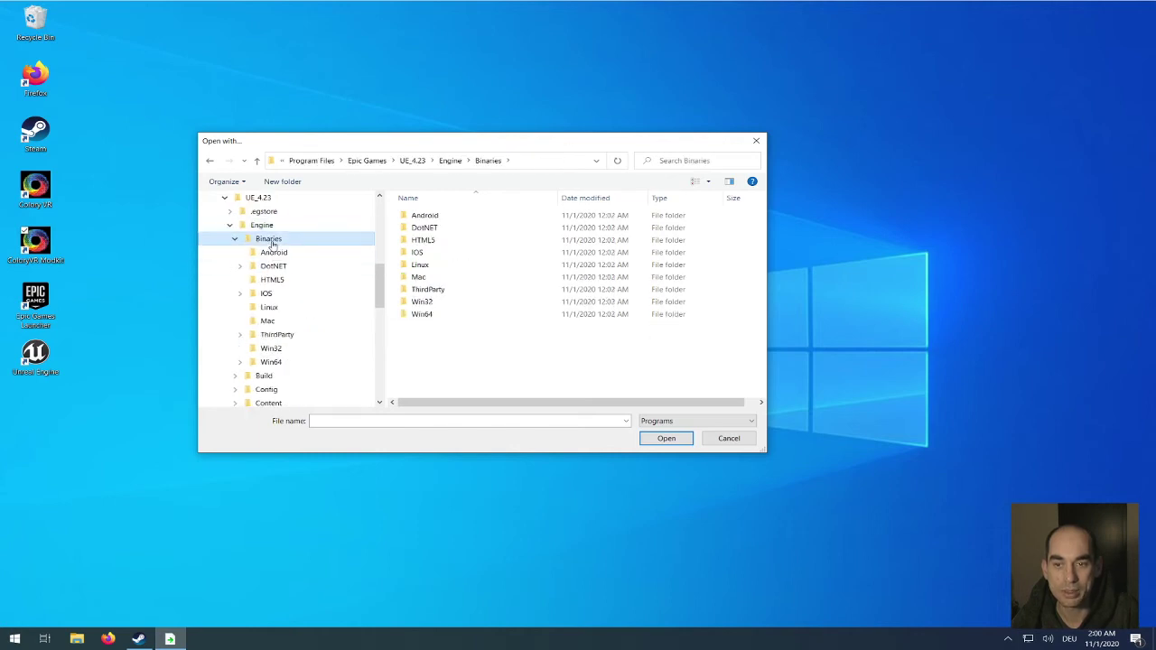
pyautogui.click(271, 362)
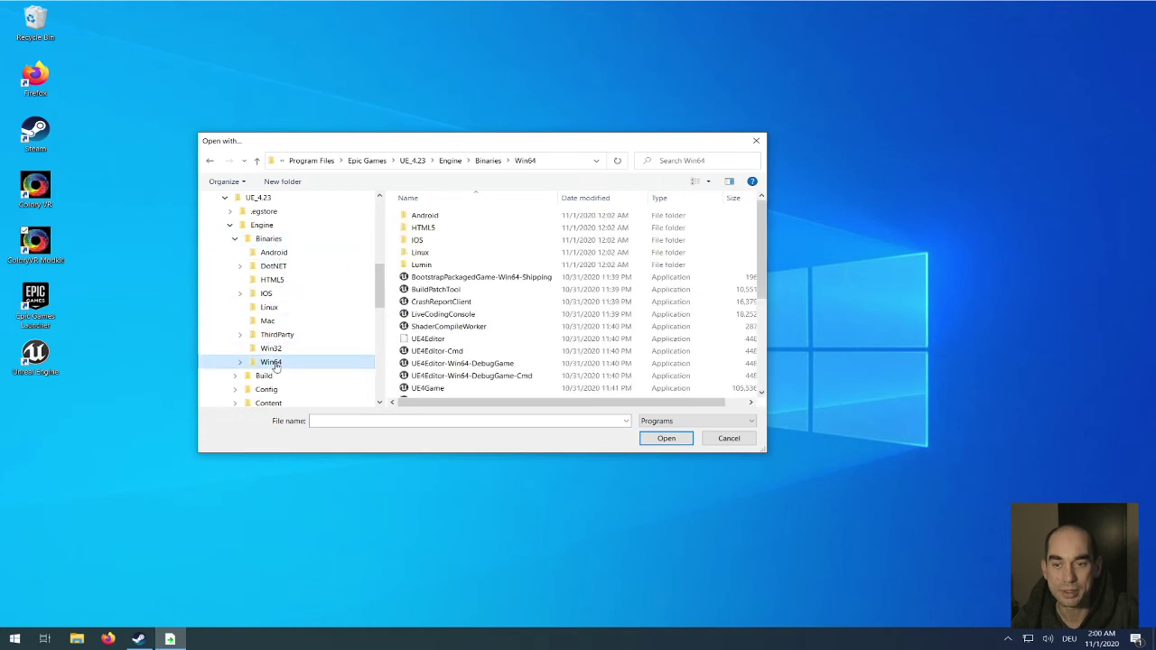
pyautogui.click(437, 340)
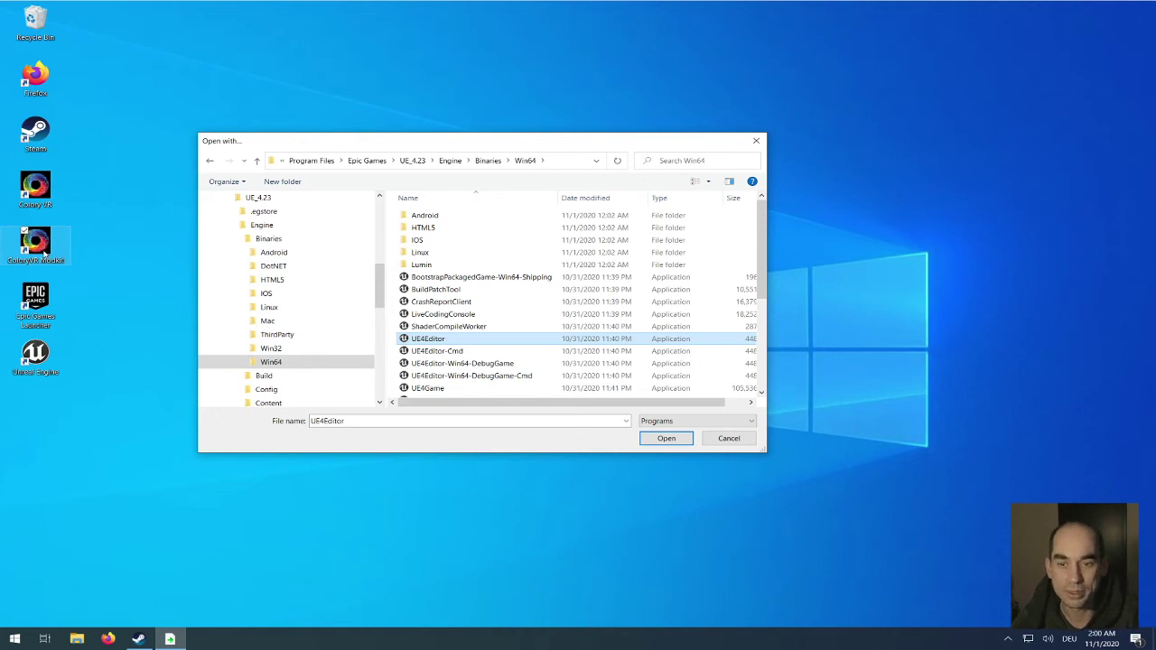
pyautogui.click(652, 434)
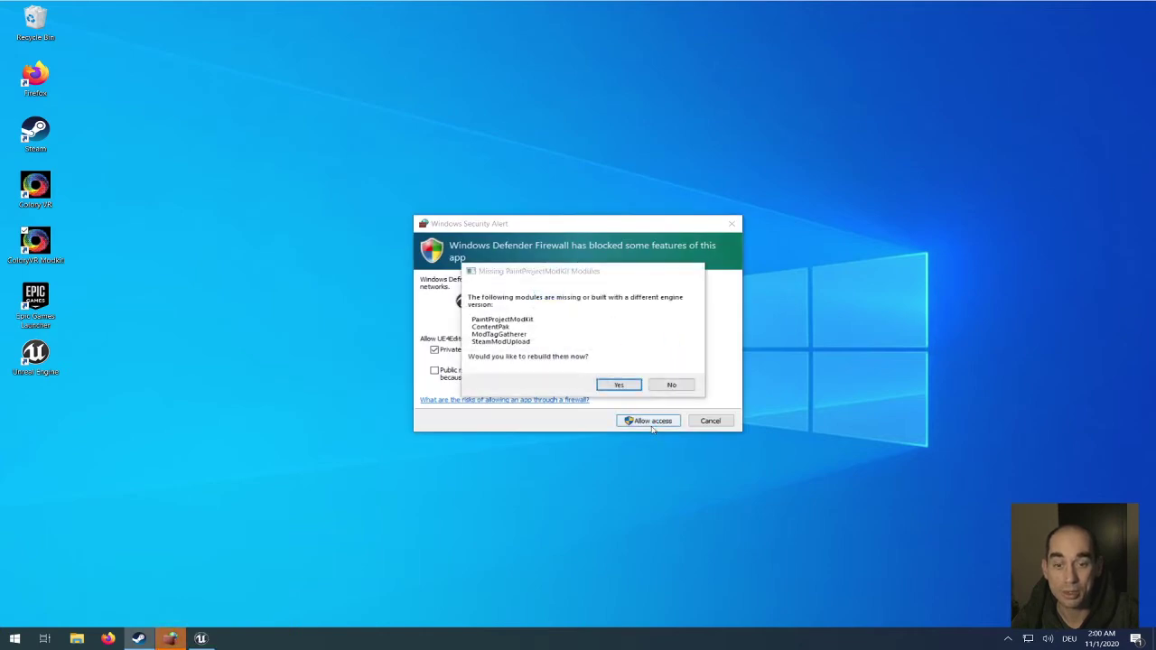
# Allow UE4Editor through Windows Firewall on private networks
pyautogui.click(653, 424)
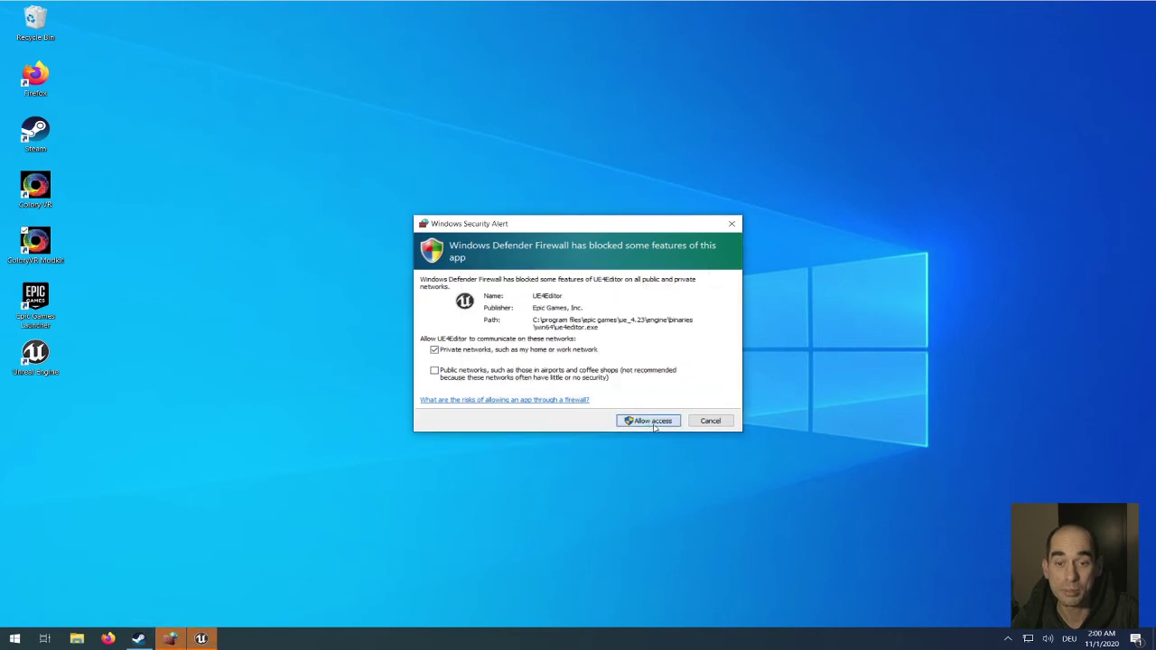
pyautogui.click(652, 423)
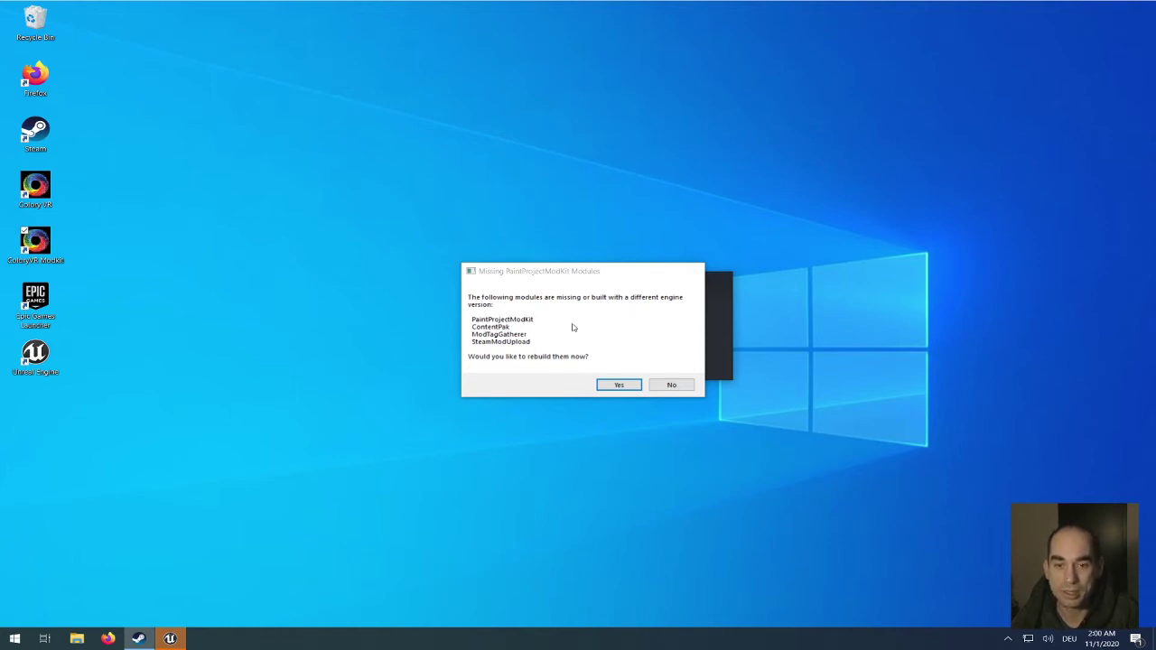
# Attempt the module rebuild, dismiss the compile and Steam errors, relaunch ColoryVR Modkit, and rebuild again
pyautogui.click(620, 386)
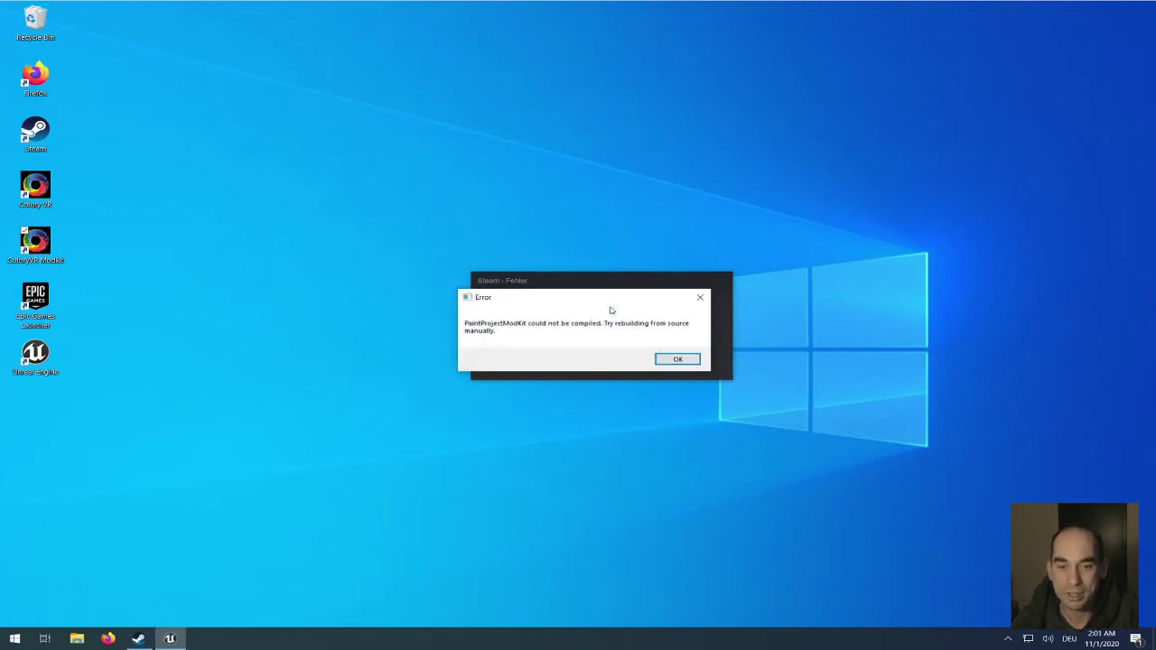
pyautogui.click(676, 359)
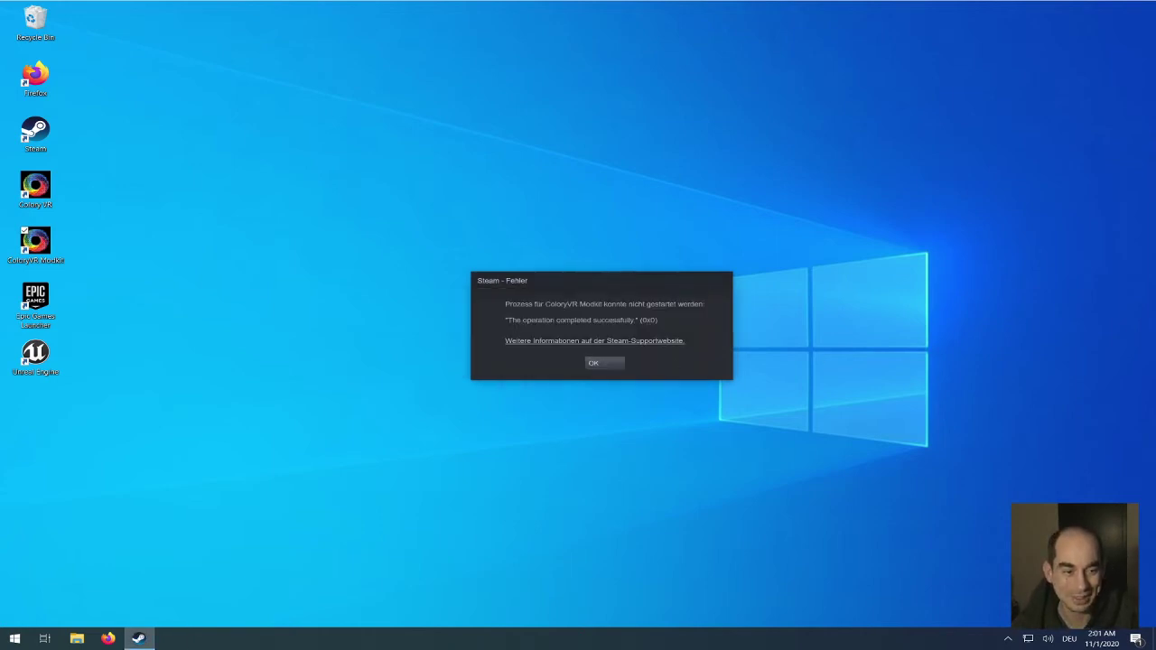
pyautogui.press('Return')
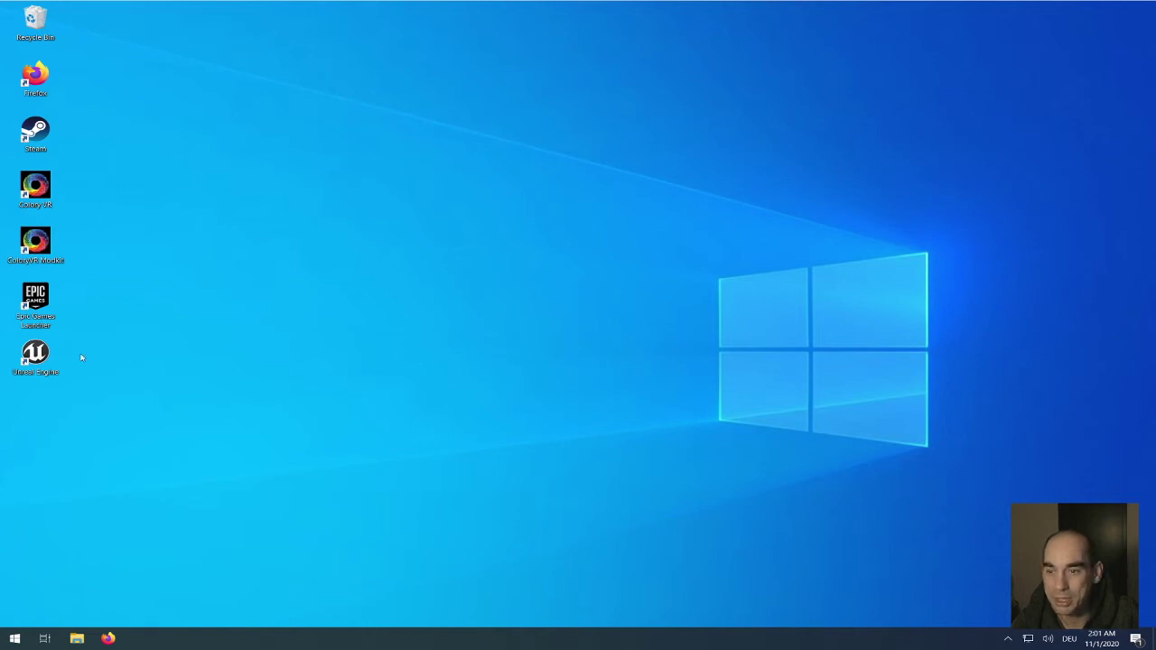
pyautogui.doubleClick(36, 242)
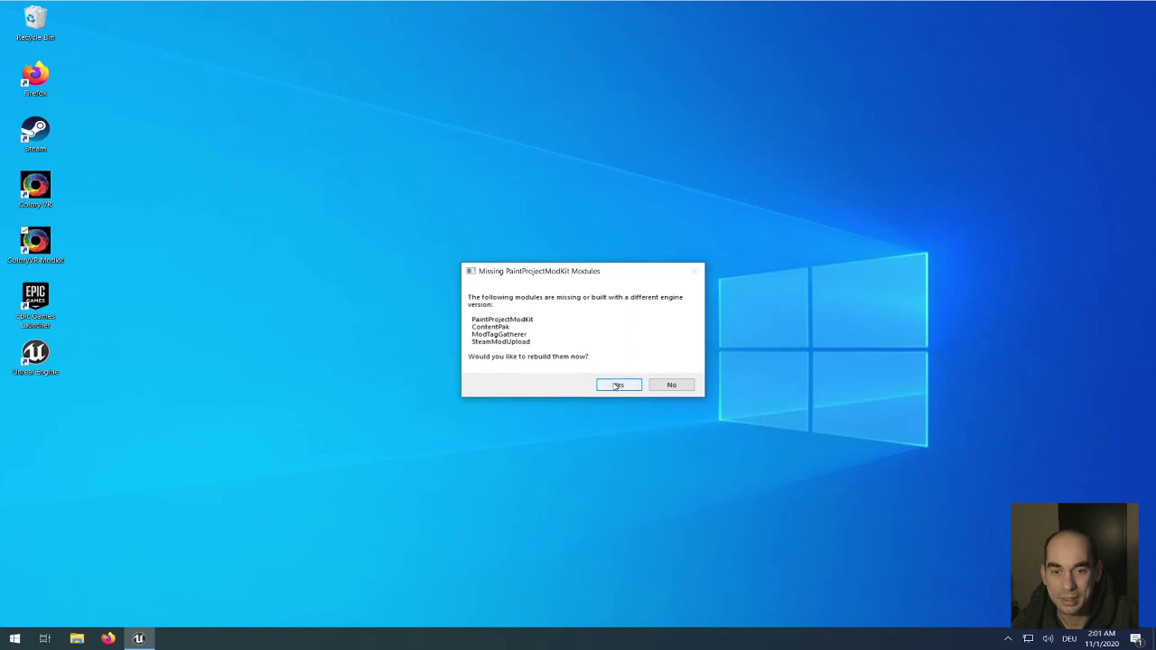
pyautogui.click(618, 385)
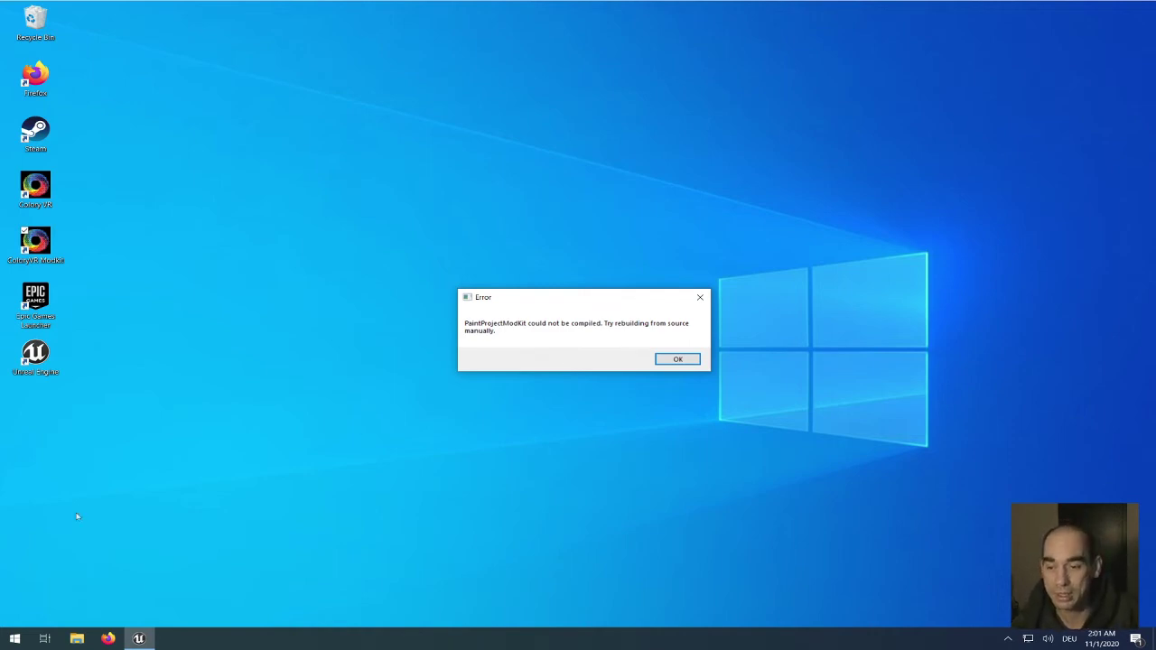
# Launch Visual Studio 2019 by searching 'visual' in Start
pyautogui.click(14, 640)
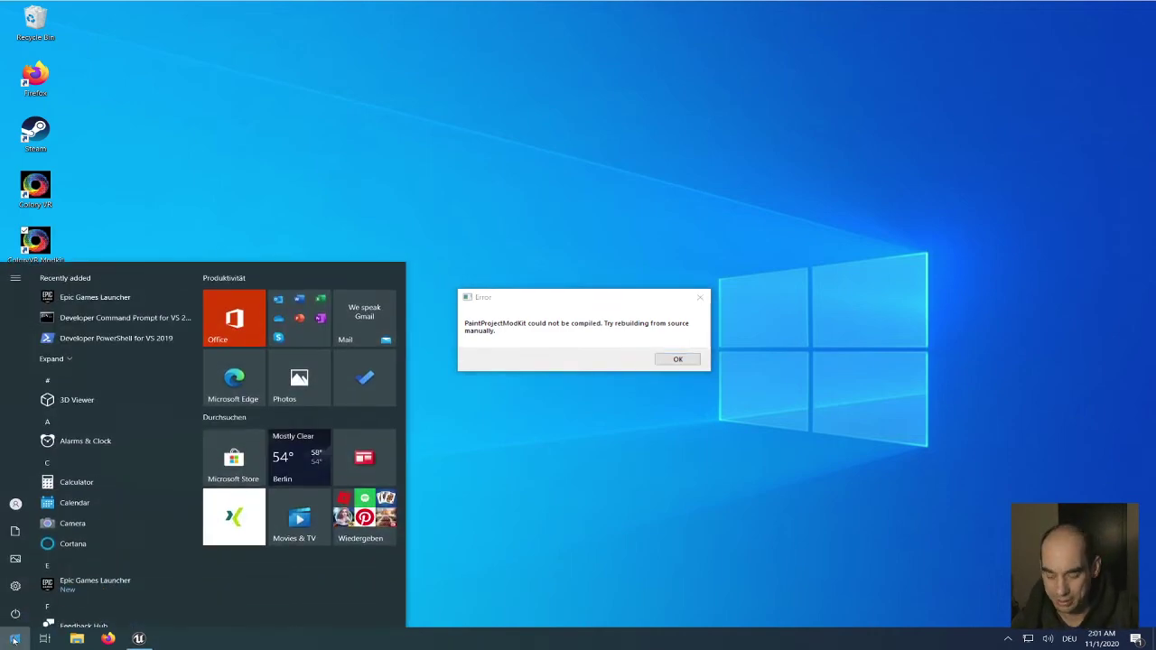
pyautogui.write('visual')
pyautogui.press('Return')
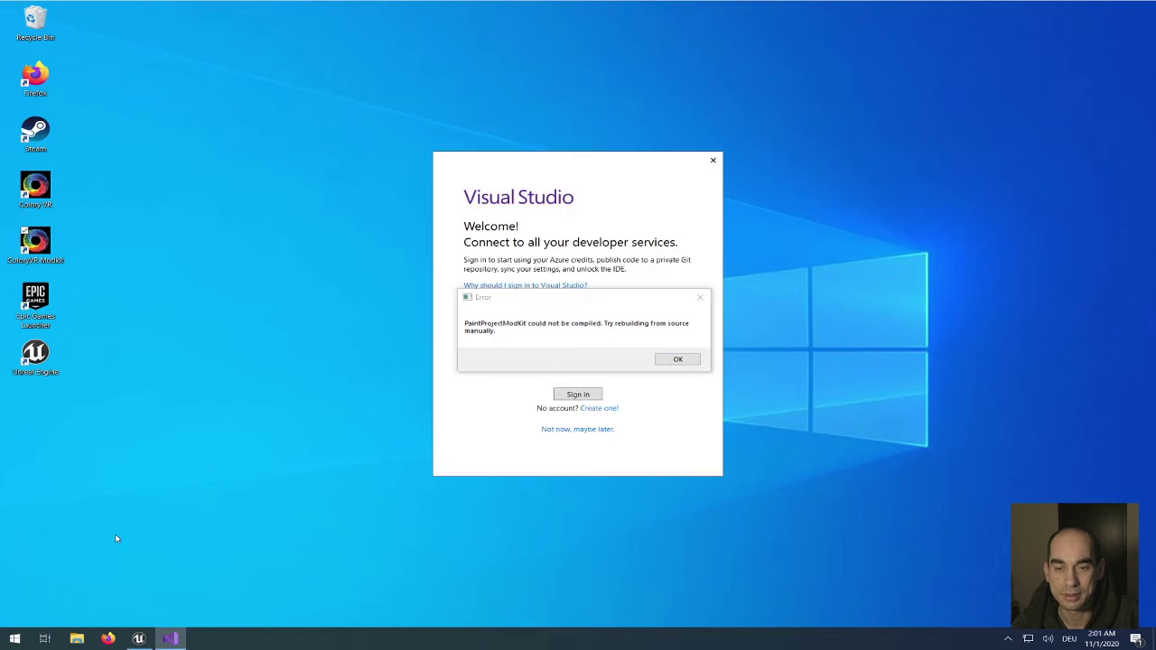
# Skip Visual Studio sign-in, cancel the exit prompt, and search Start for 'visual' again
pyautogui.moveTo(588, 293); pyautogui.dragTo(867, 276)
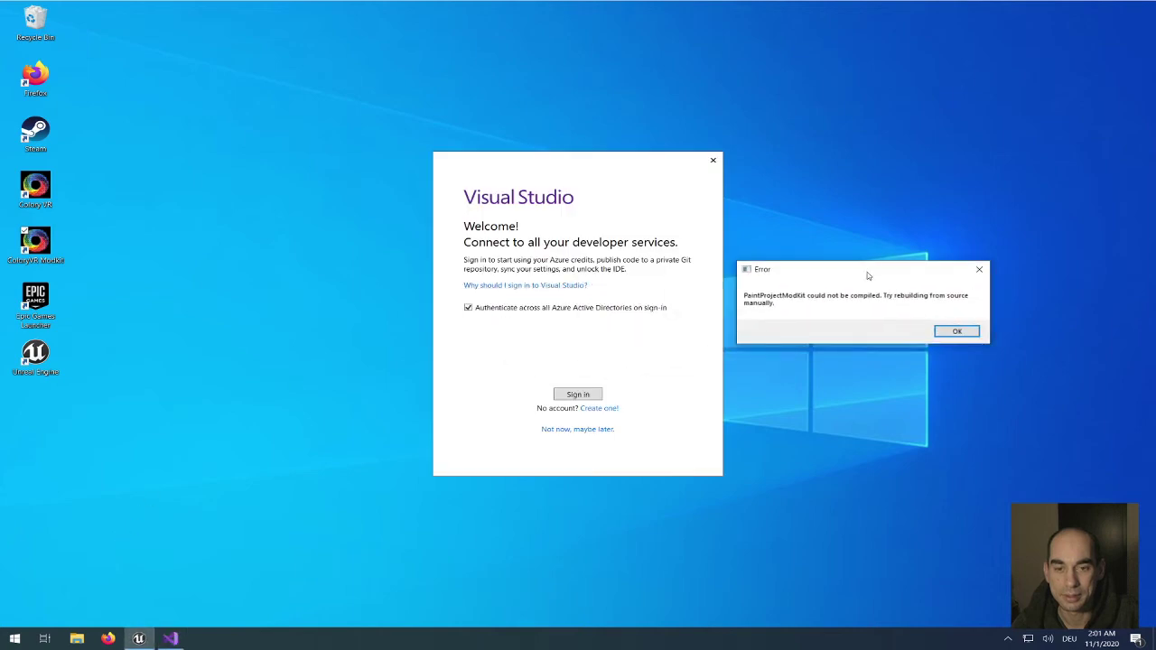
pyautogui.click(579, 430)
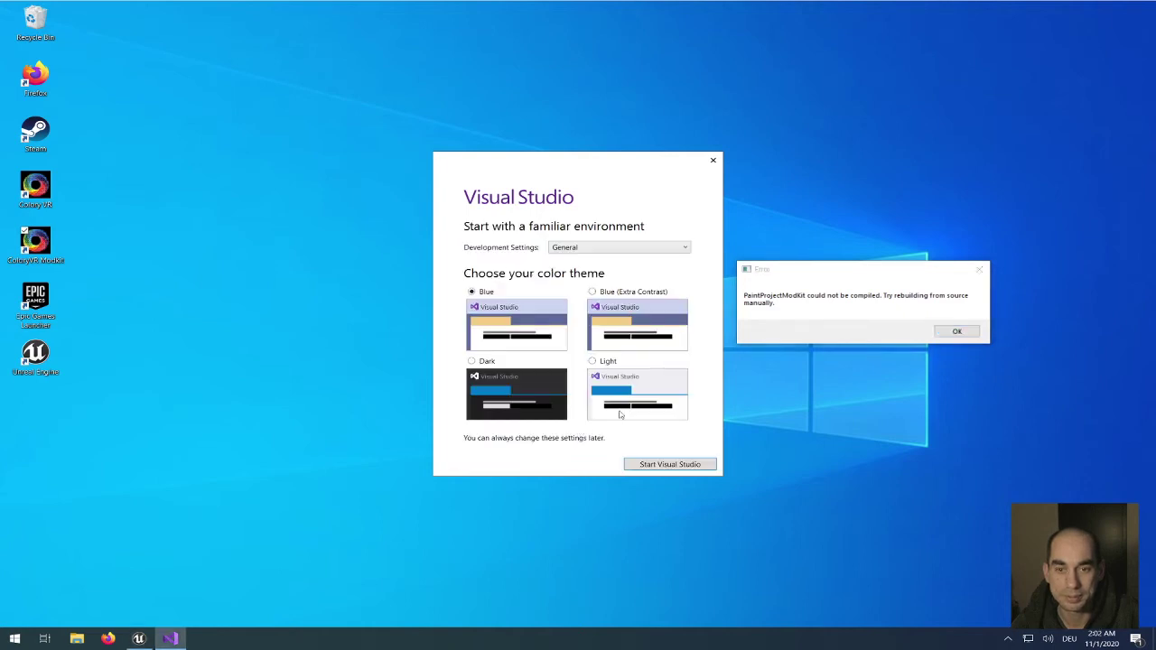
pyautogui.click(712, 160)
pyautogui.click(645, 374)
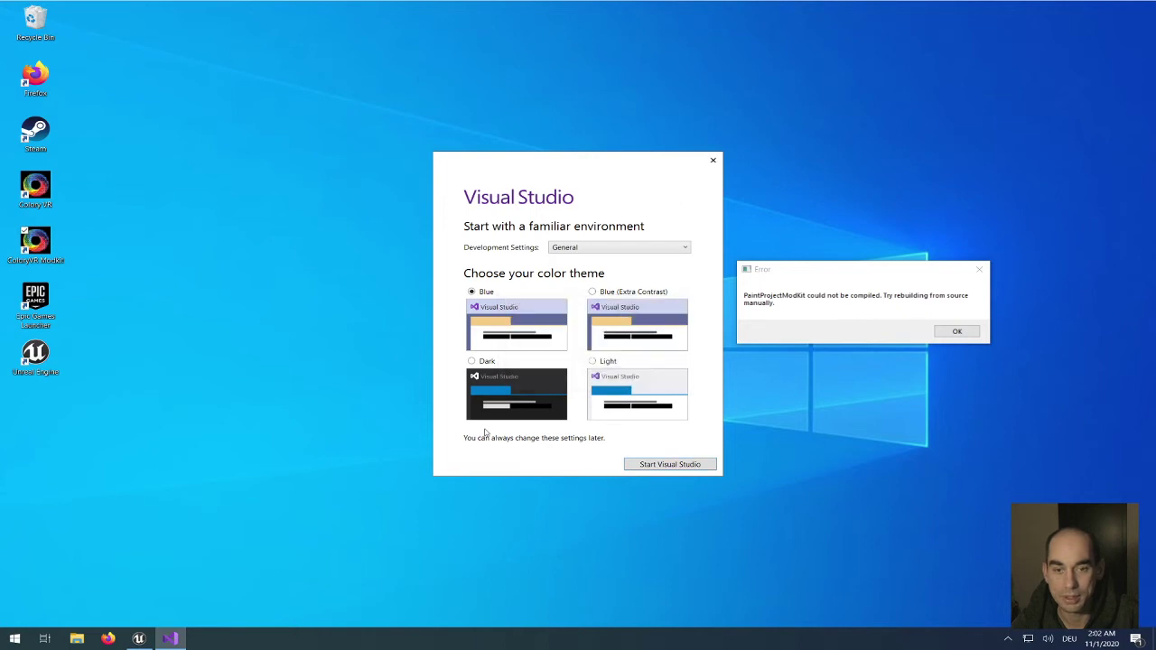
pyautogui.click(18, 639)
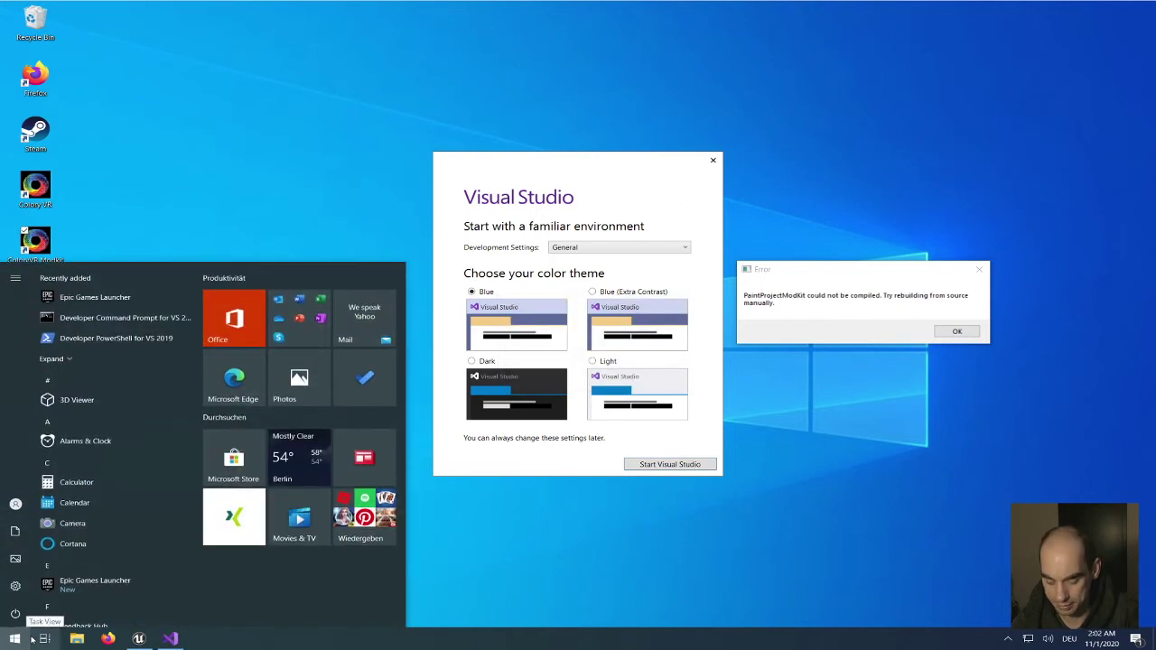
pyautogui.write('visual')
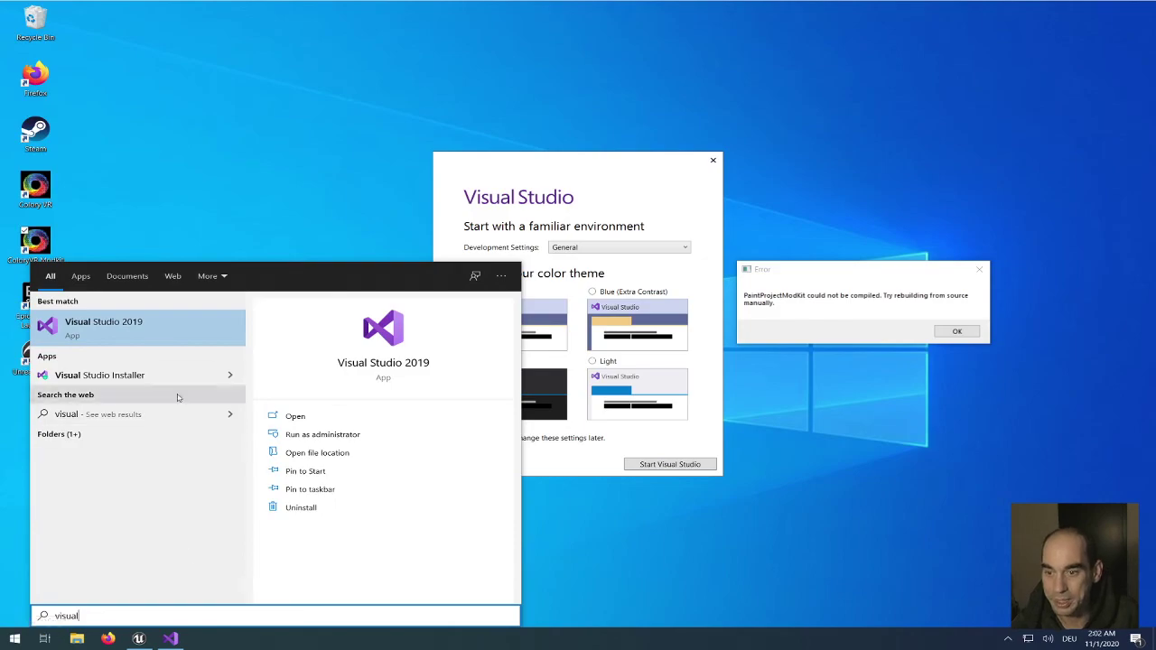
# Launch Visual Studio Installer as administrator, dismiss the firewall alert, and exit Visual Studio's first-run setup
pyautogui.click(94, 378)
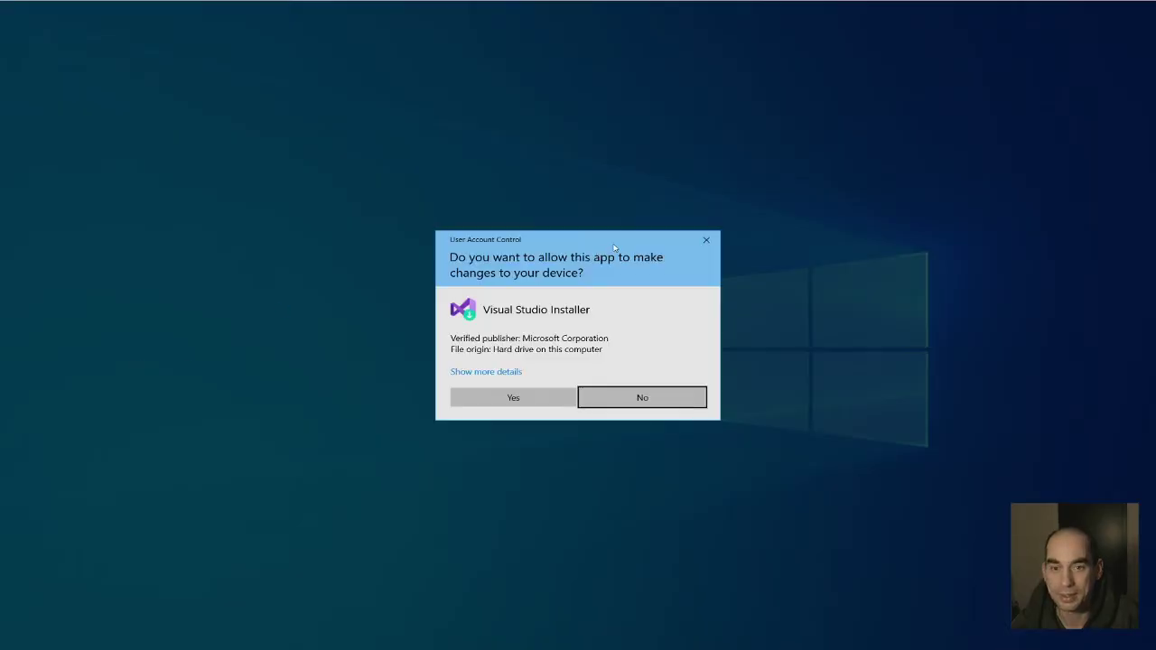
pyautogui.click(542, 397)
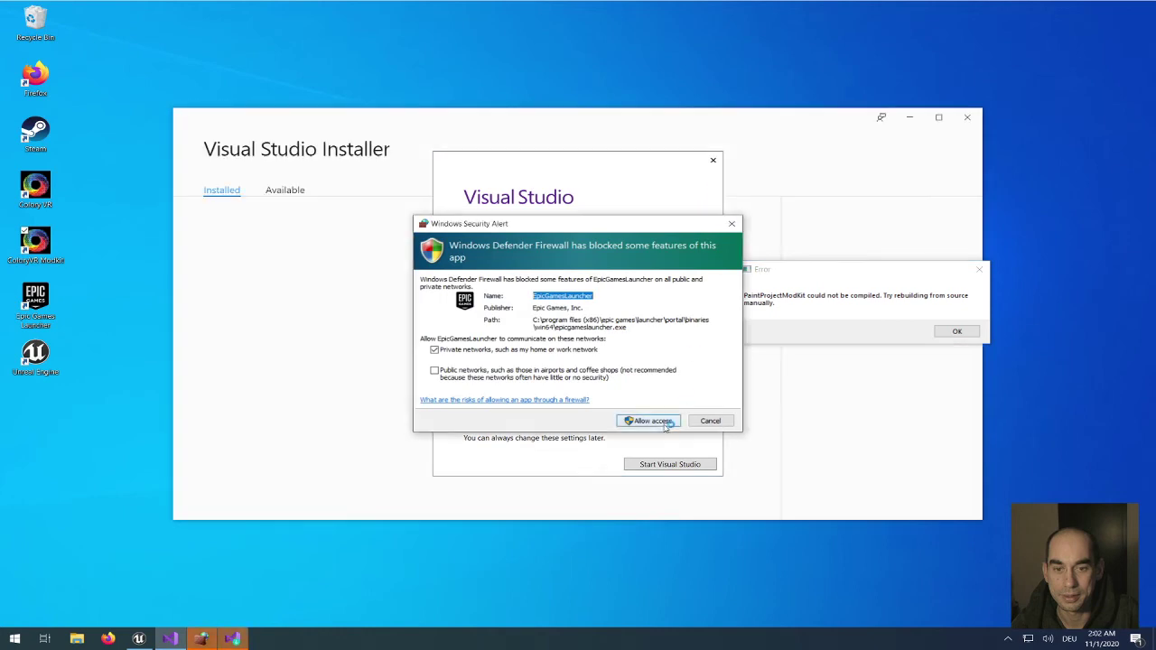
pyautogui.press('Escape')
pyautogui.press('Escape')
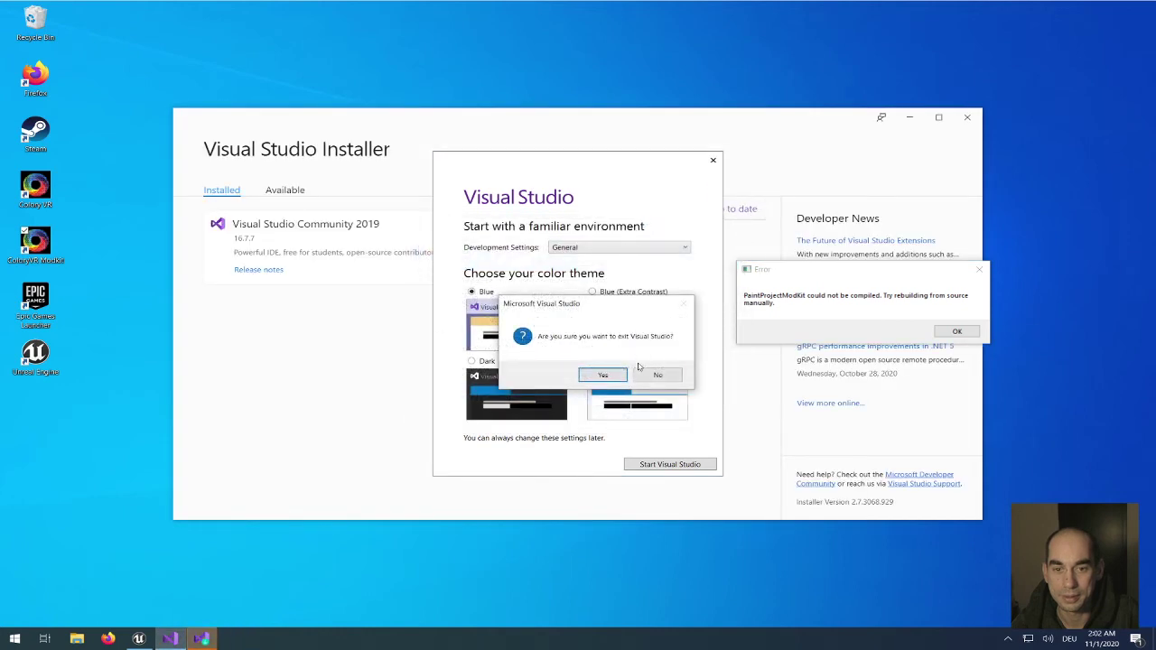
pyautogui.click(603, 376)
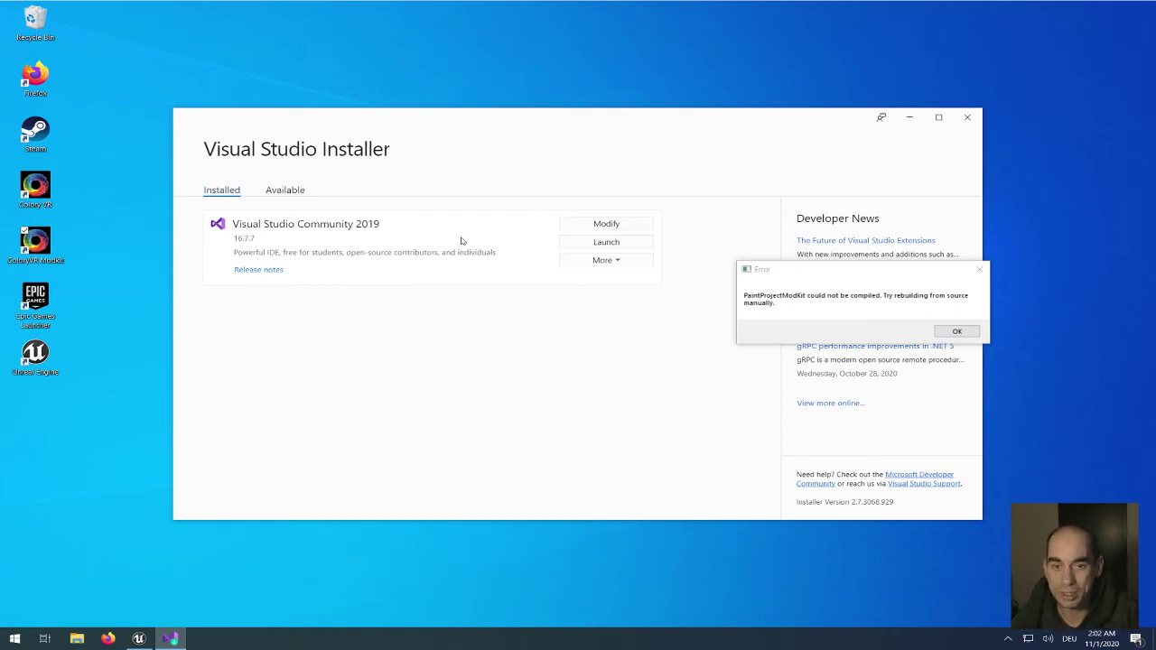
# Add the Desktop development with C++ workload to Visual Studio Community 2019 and apply the modification
pyautogui.click(571, 228)
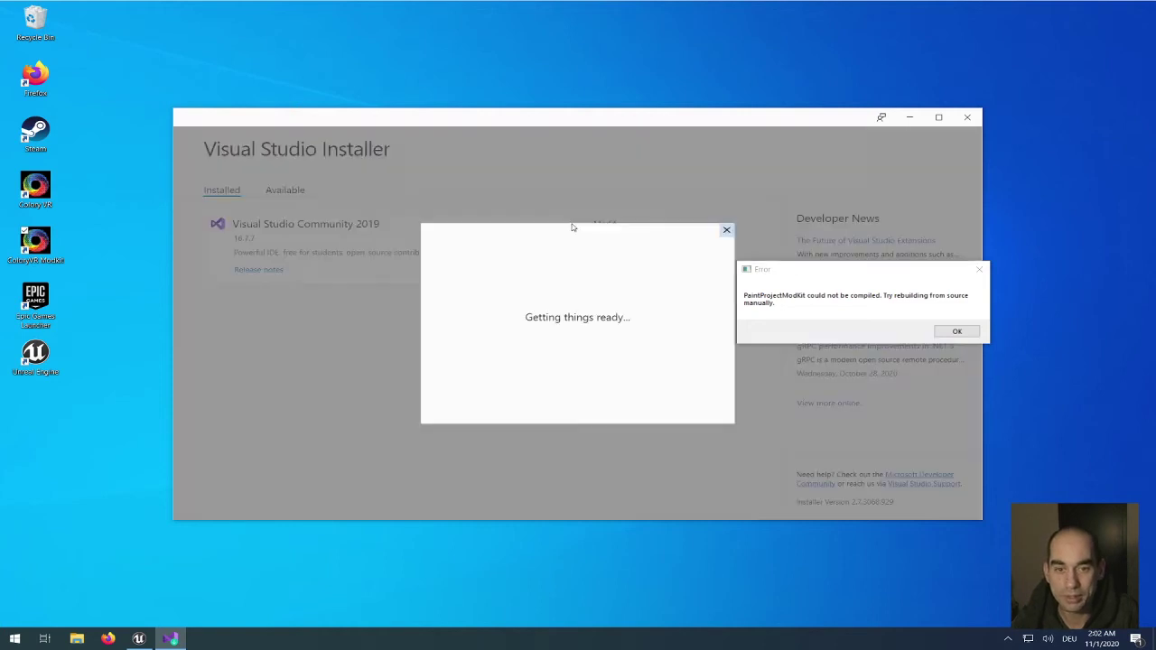
pyautogui.click(959, 332)
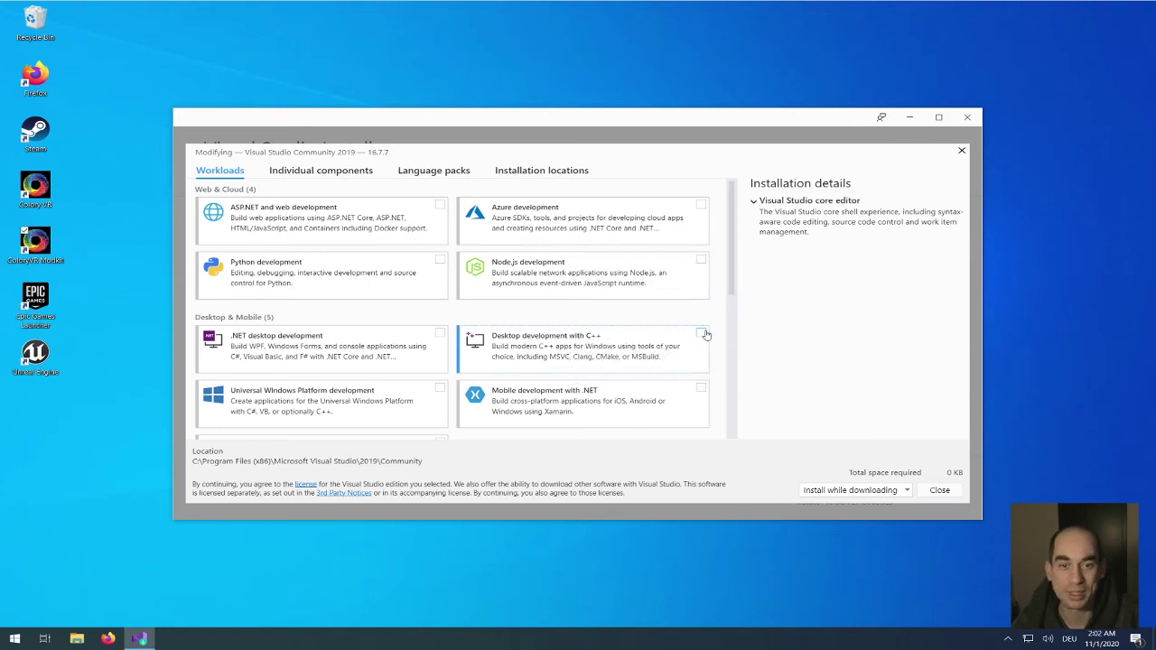
pyautogui.moveTo(650, 115); pyautogui.dragTo(609, 411)
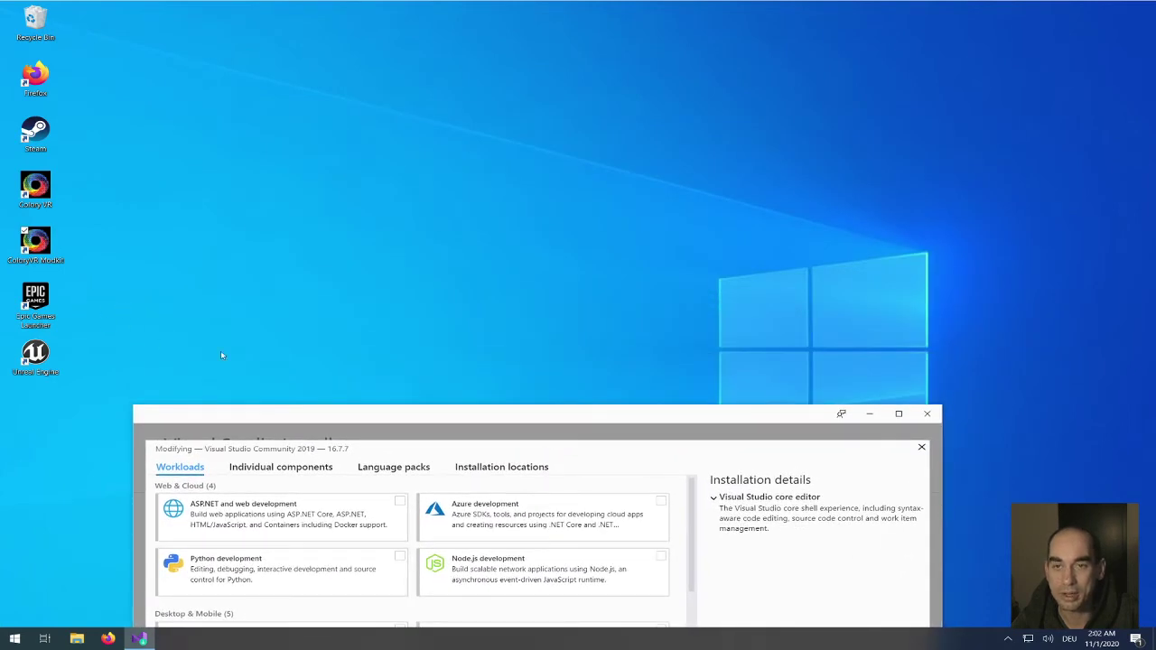
pyautogui.moveTo(488, 425); pyautogui.dragTo(503, 78)
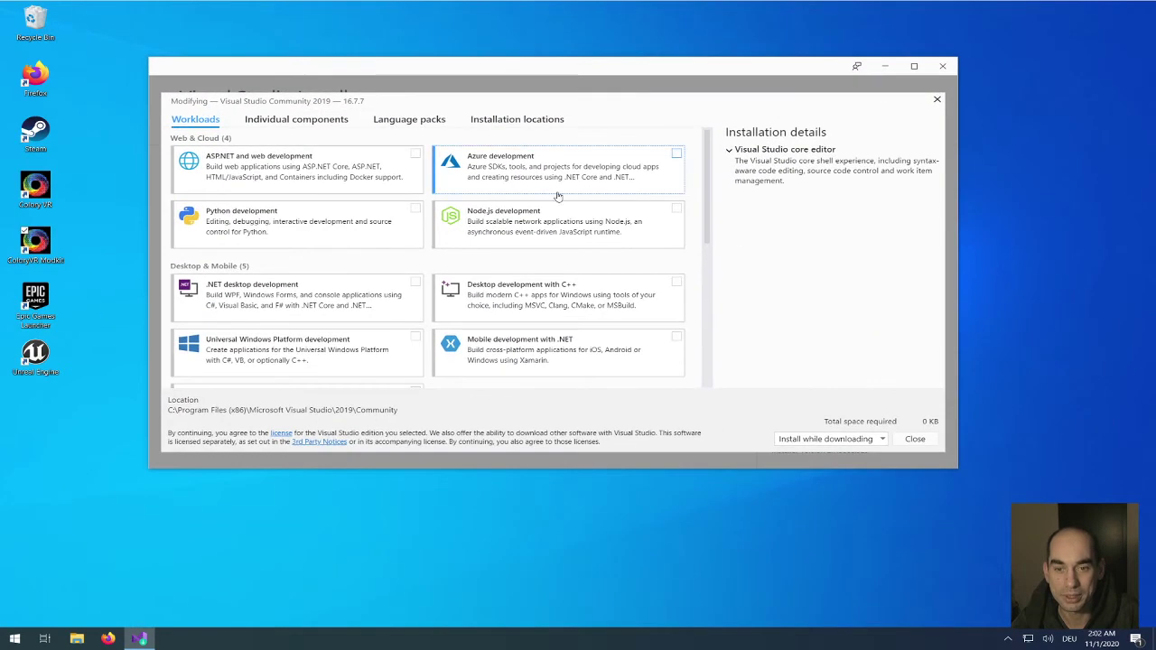
pyautogui.click(676, 285)
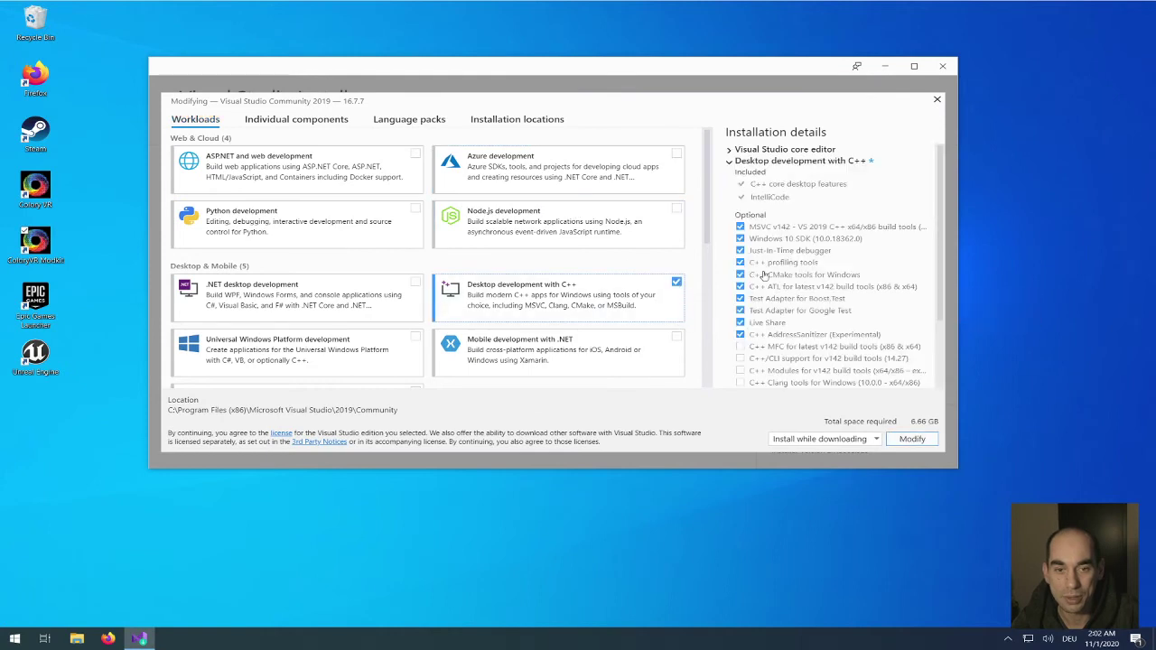
pyautogui.click(929, 442)
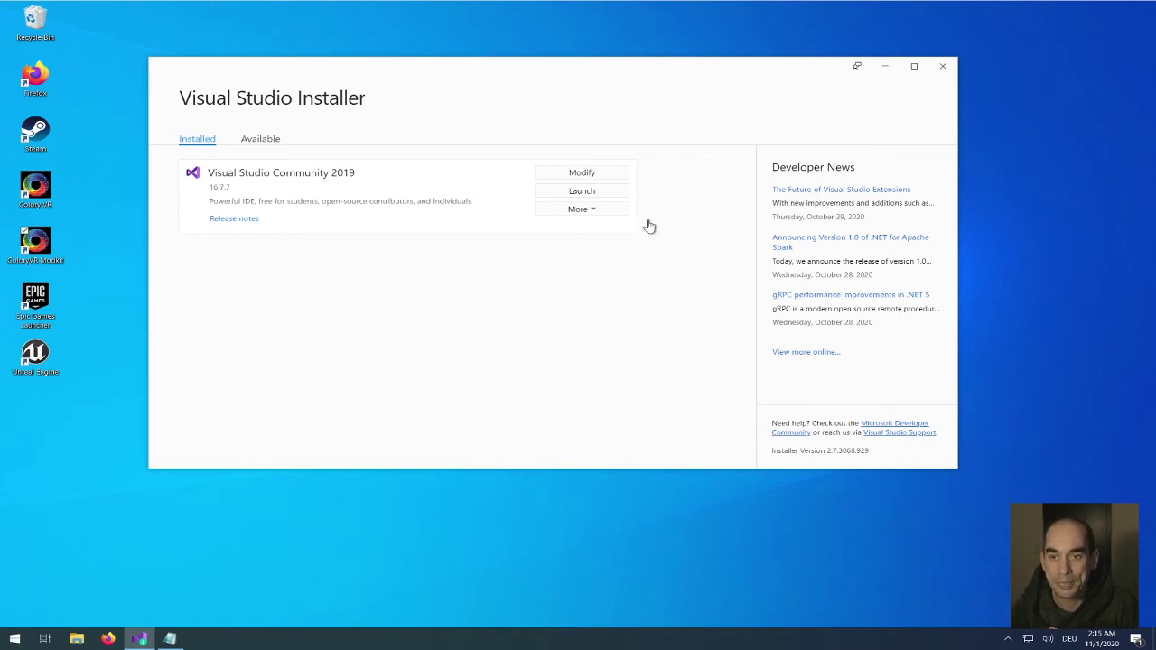
# Close the installer, review the checklist's Visual Studio, Unreal Engine 4.23.1 and double-check steps, then close Notepad
pyautogui.click(942, 66)
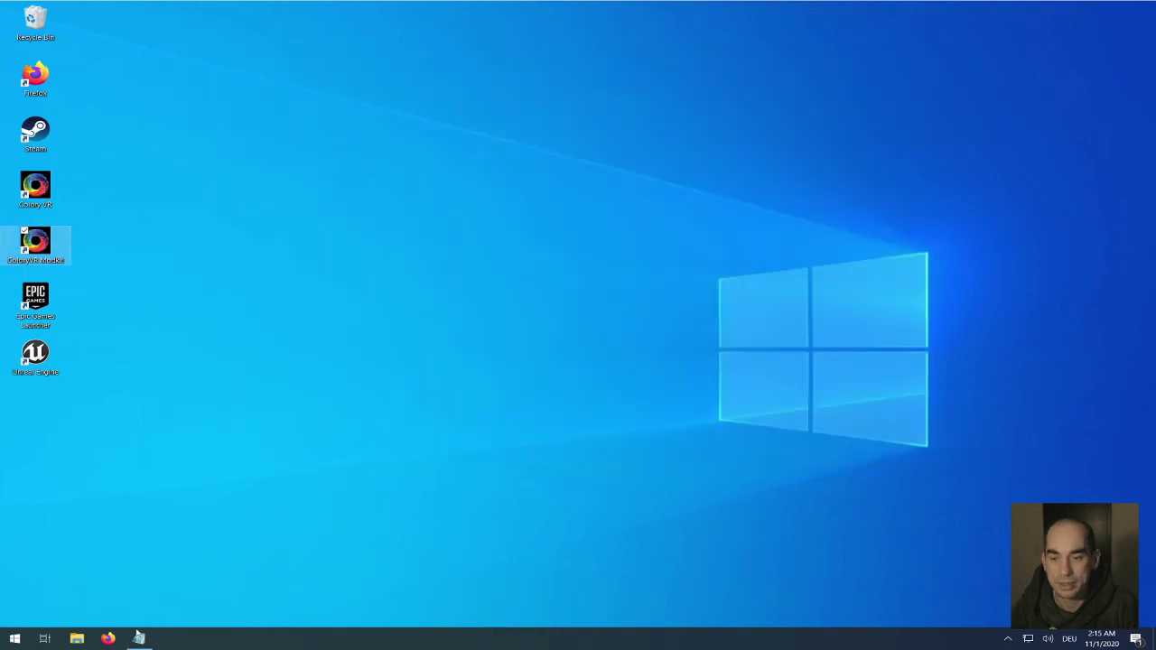
pyautogui.click(138, 639)
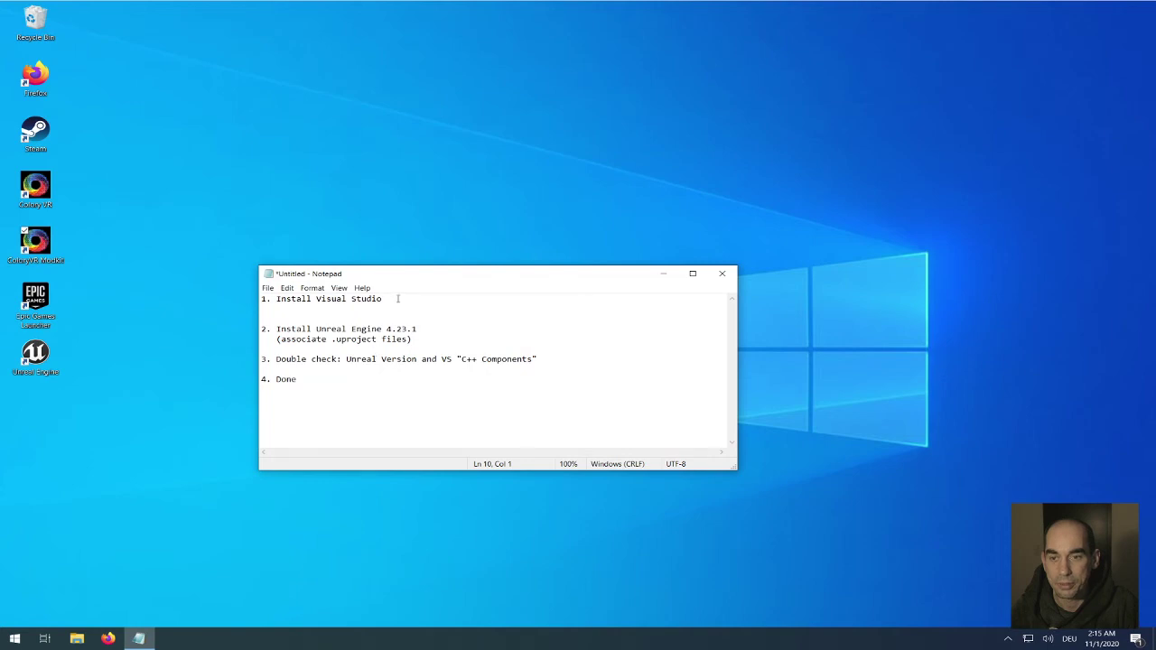
pyautogui.moveTo(398, 298); pyautogui.dragTo(262, 299)
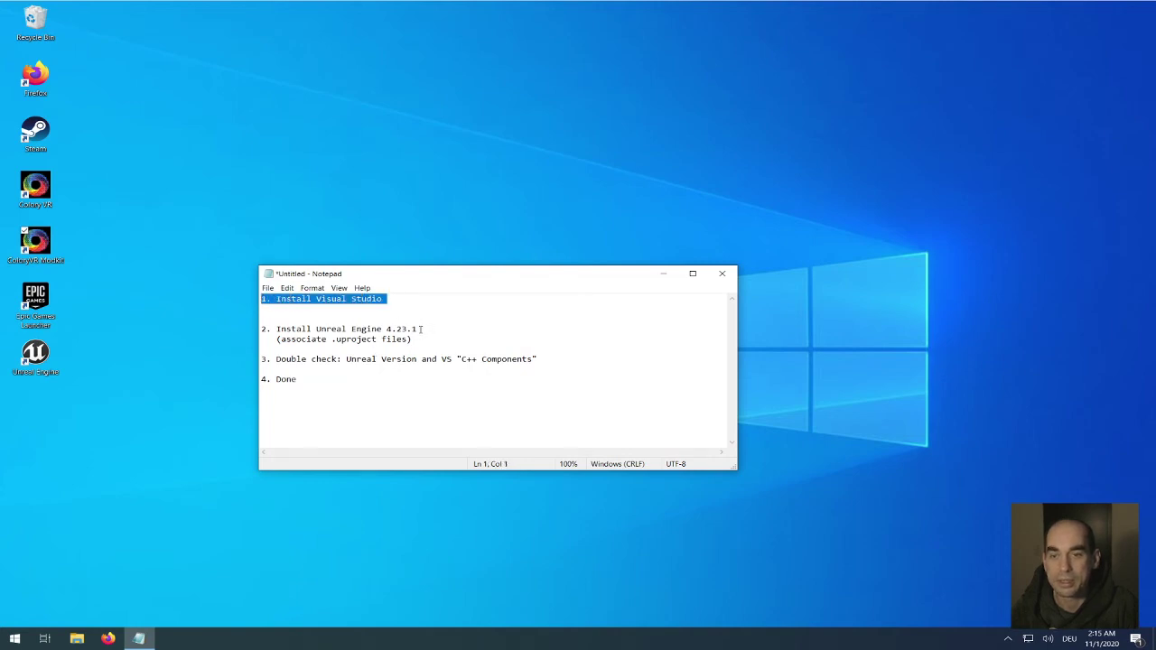
pyautogui.moveTo(420, 329)
pyautogui.mouseDown()
pyautogui.moveTo(260, 329)
pyautogui.moveTo(410, 339)
pyautogui.mouseUp()
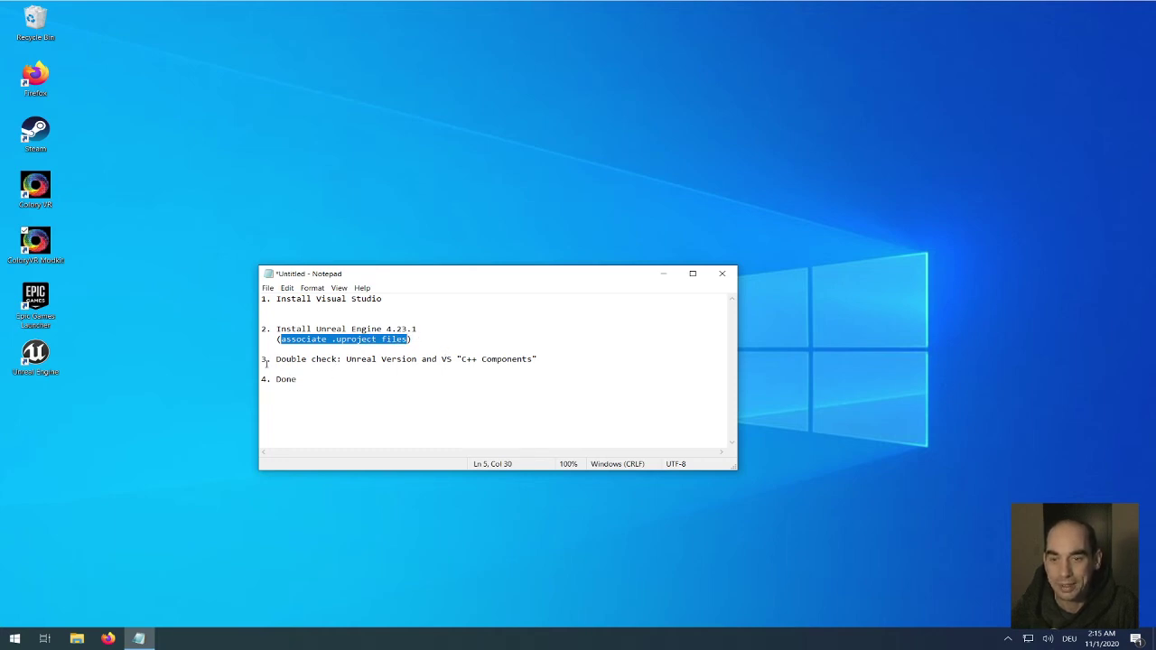
pyautogui.moveTo(262, 359); pyautogui.dragTo(533, 359)
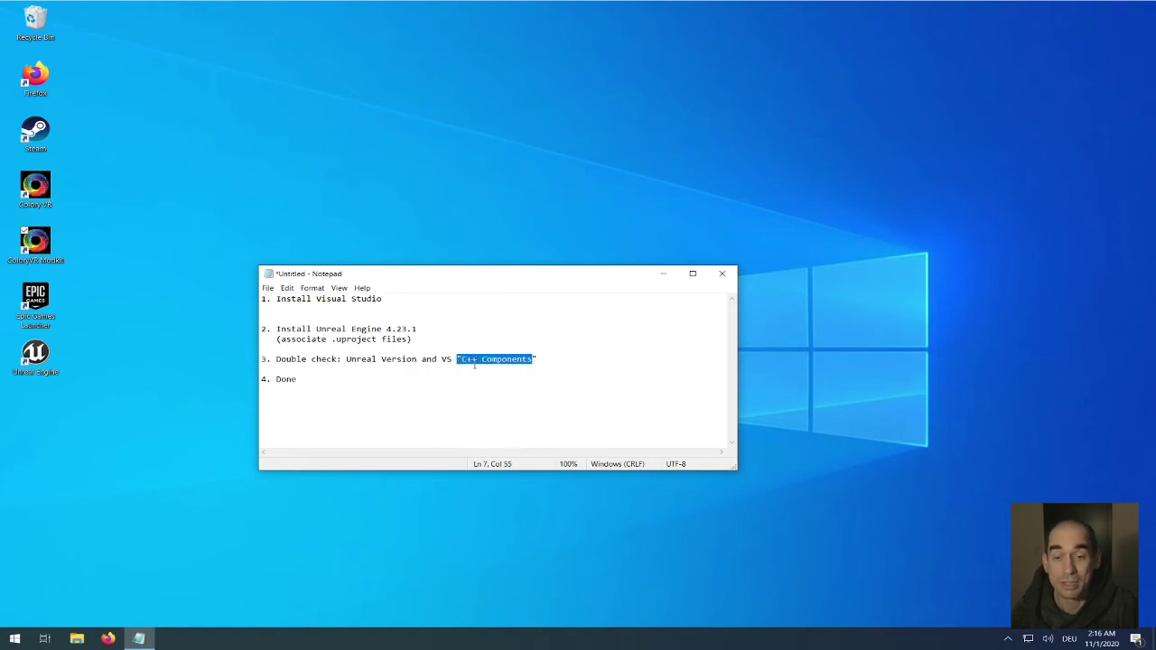
pyautogui.click(309, 382)
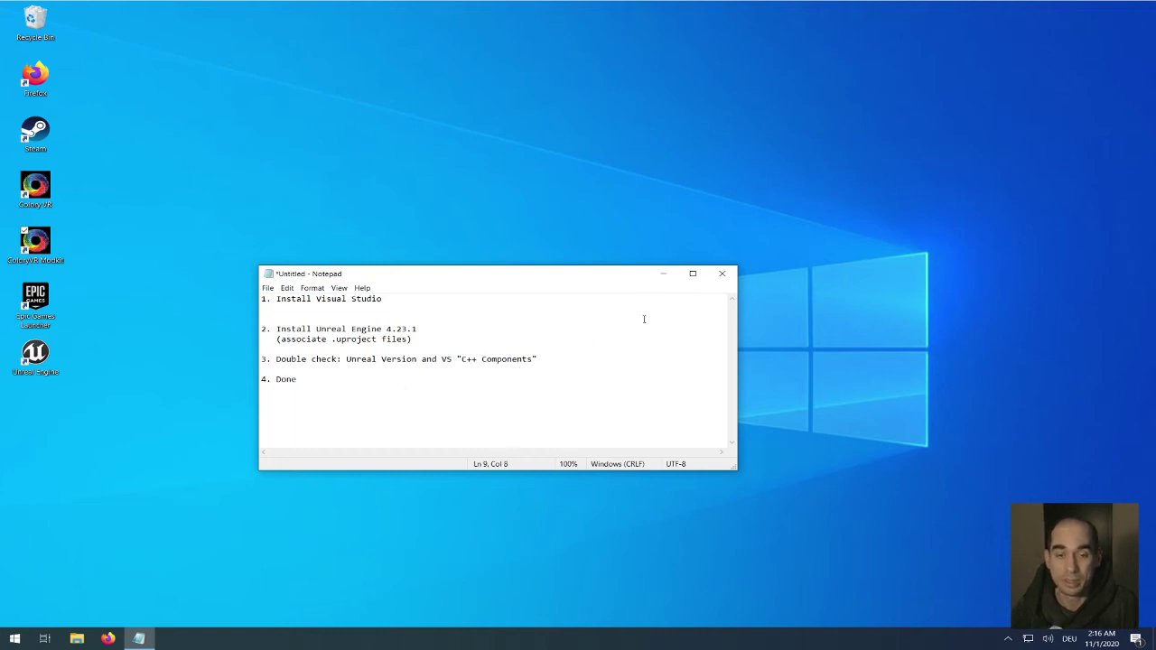
pyautogui.click(723, 277)
# Discard the checklist, launch ColoryVR ModKit from the desktop and rebuild its missing PaintProjectModKit modules
pyautogui.click(615, 321)
pyautogui.doubleClick(40, 244)
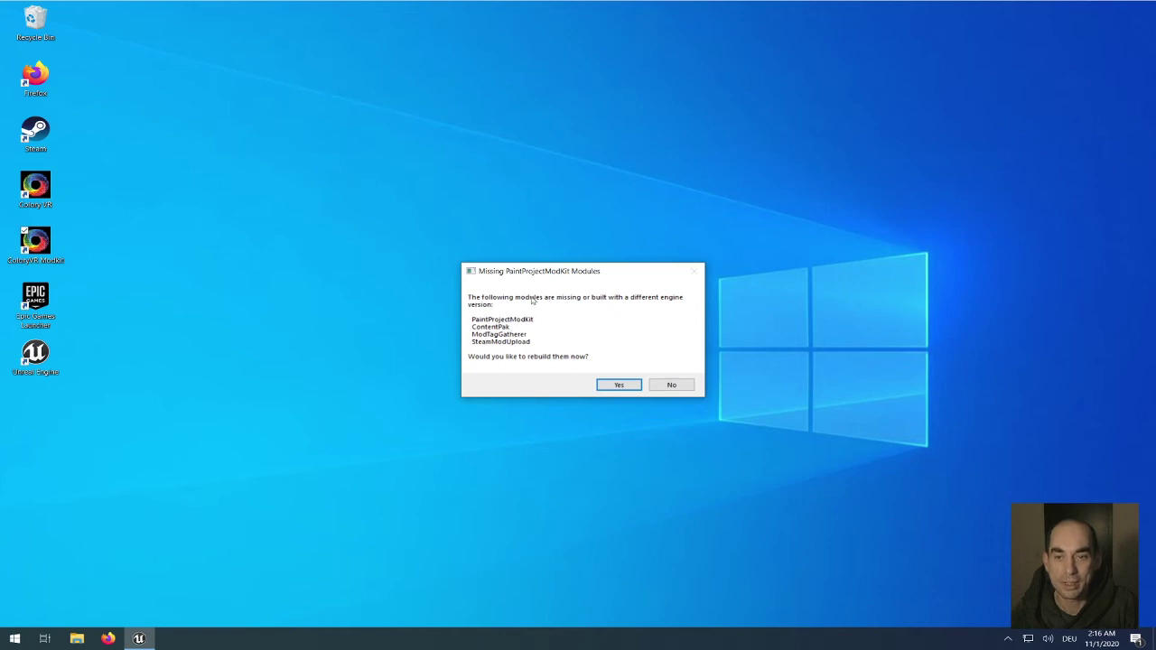
pyautogui.click(608, 387)
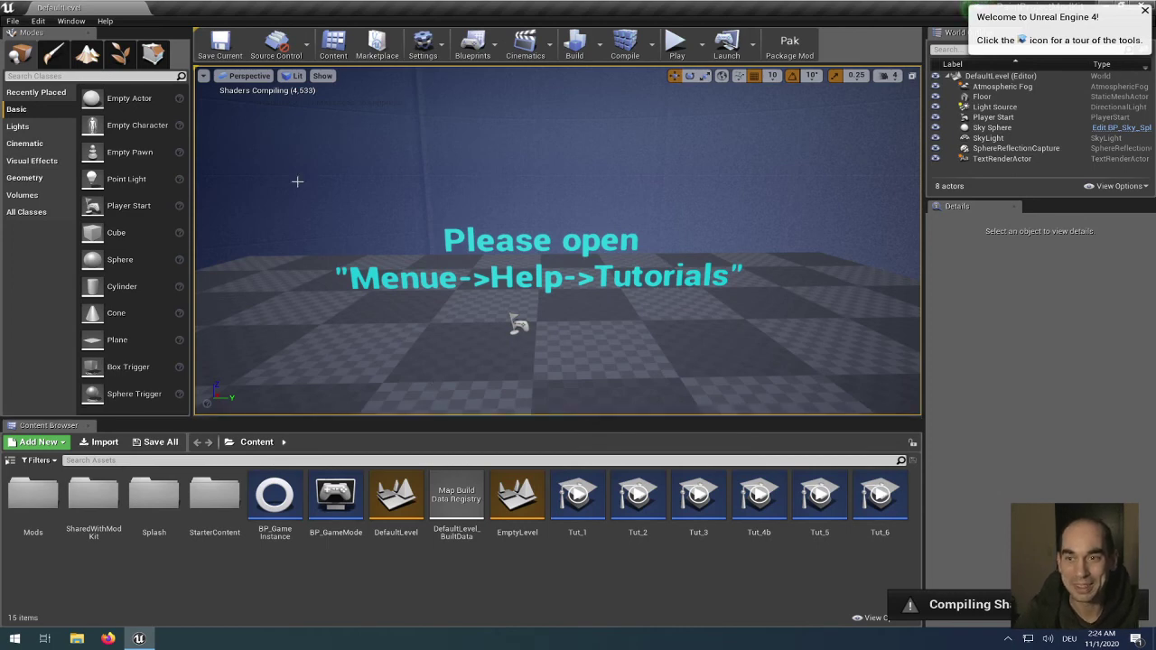
# Open Help > Tutorials to list the ModKit guides
pyautogui.click(106, 20)
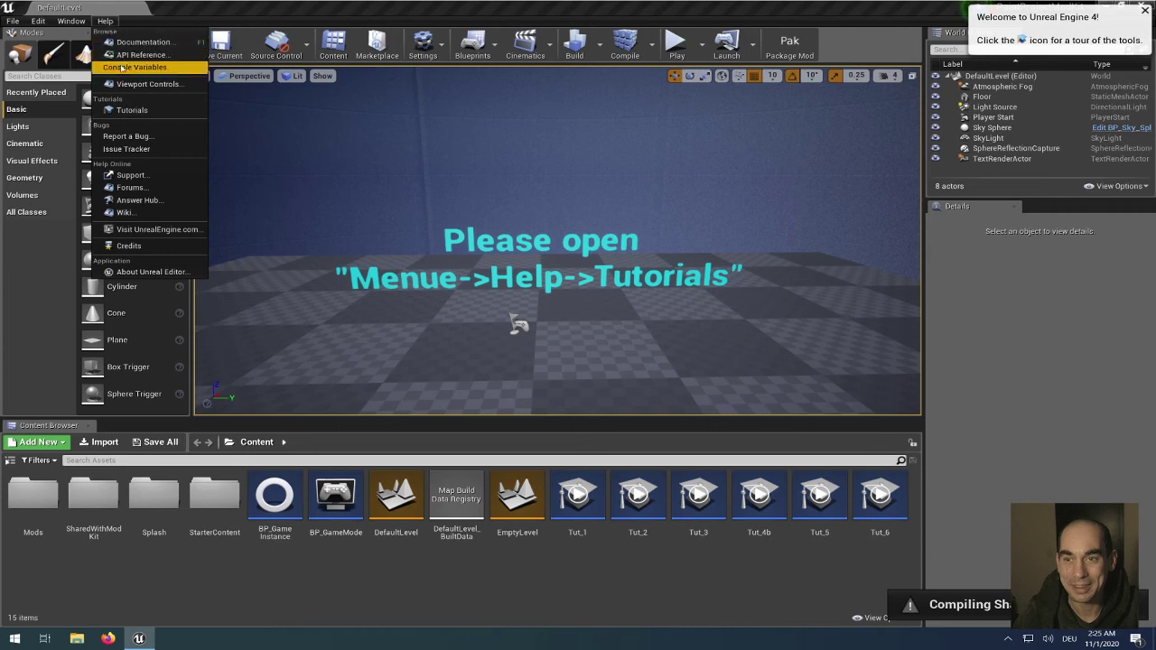
pyautogui.click(131, 112)
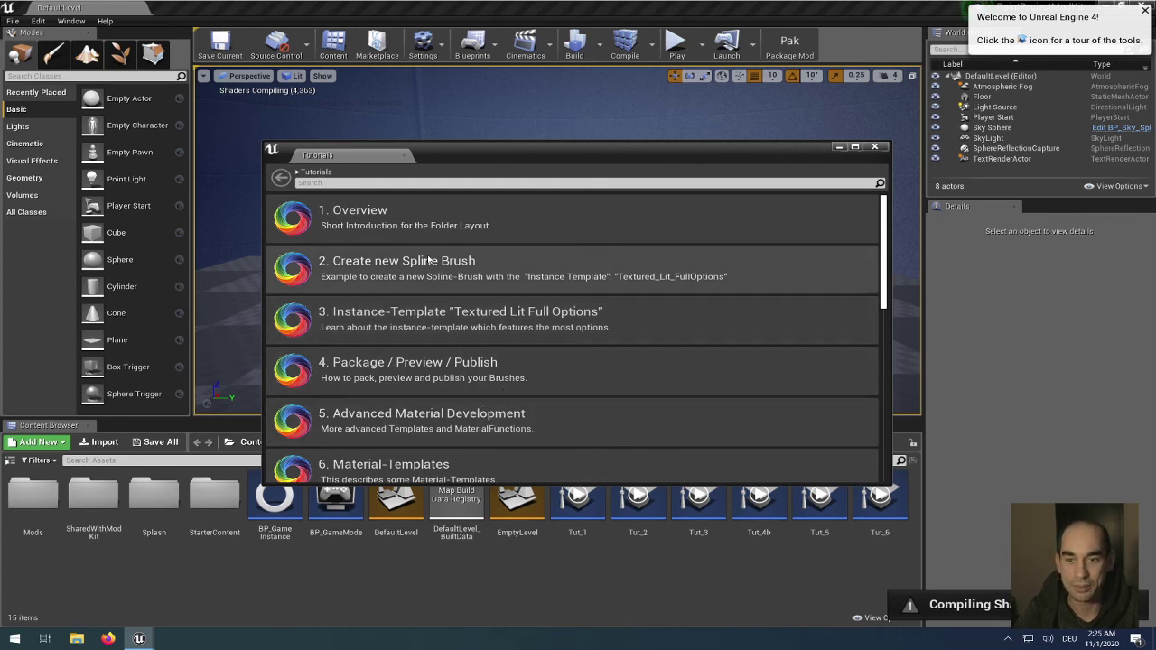
# Start the '1. Overview' tutorial and follow it into the Content/Mods folder
pyautogui.click(421, 212)
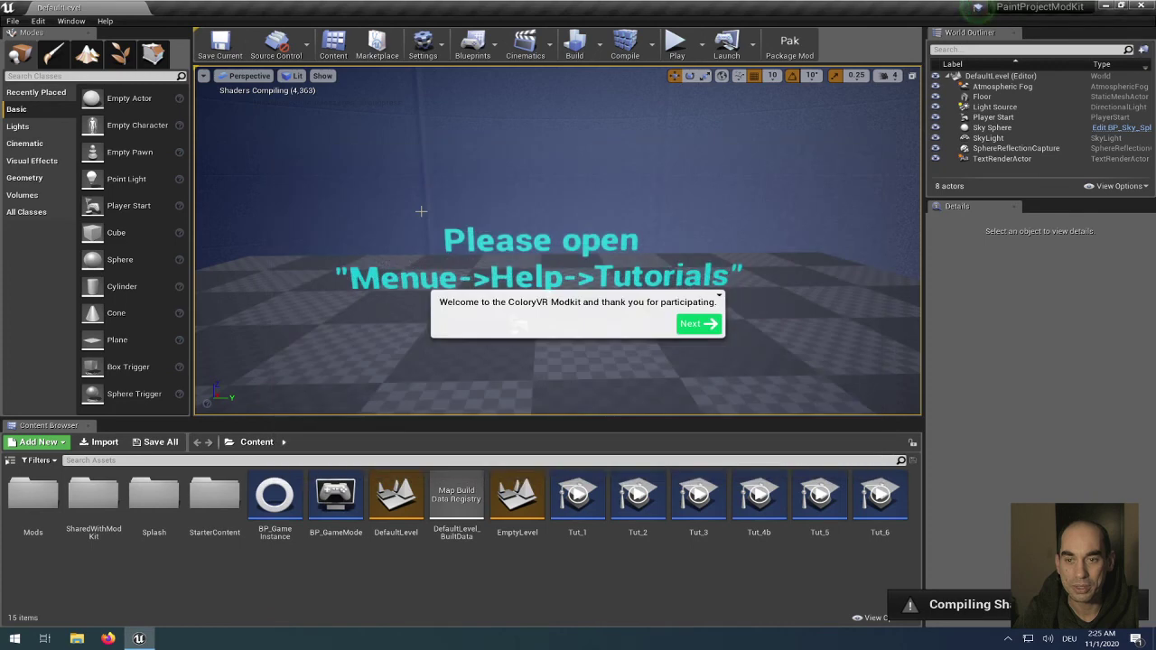
pyautogui.click(702, 326)
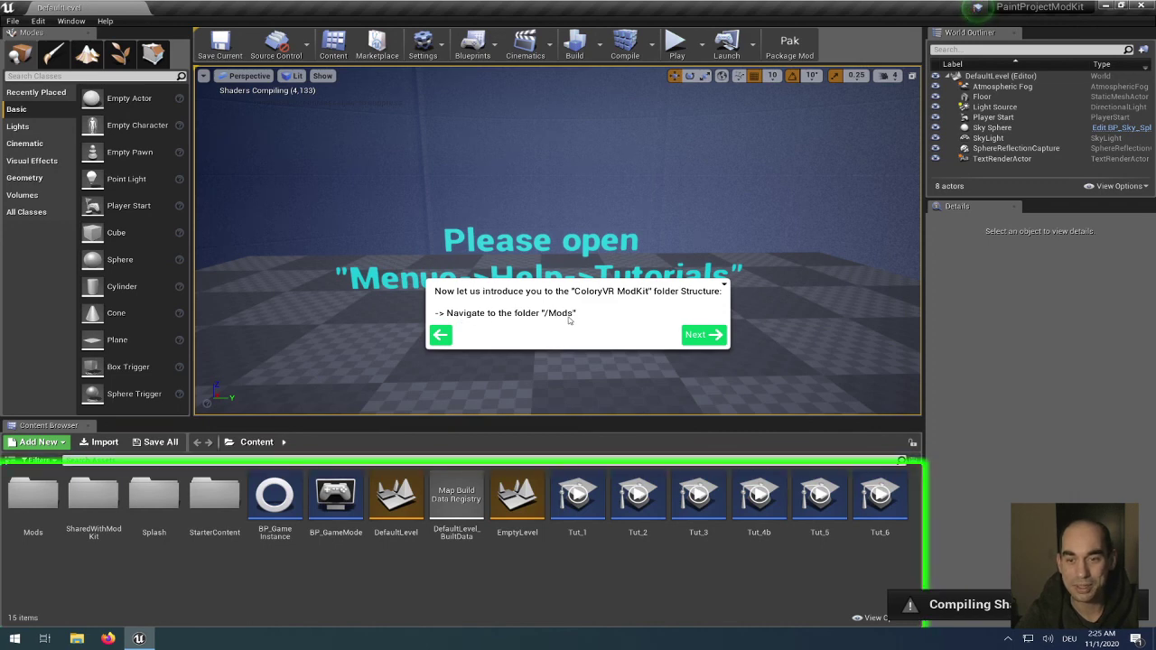
pyautogui.doubleClick(60, 499)
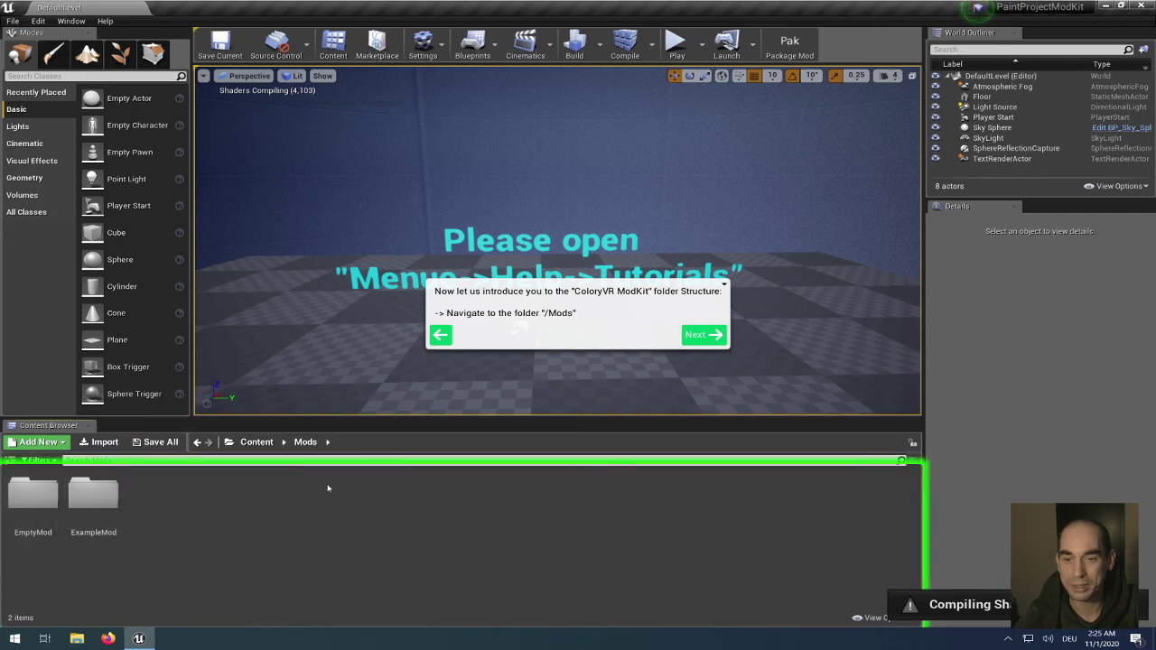
pyautogui.click(703, 335)
# Finish the Overview tutorial and select the Mods folder in the Content Browser folder tree
pyautogui.click(517, 325)
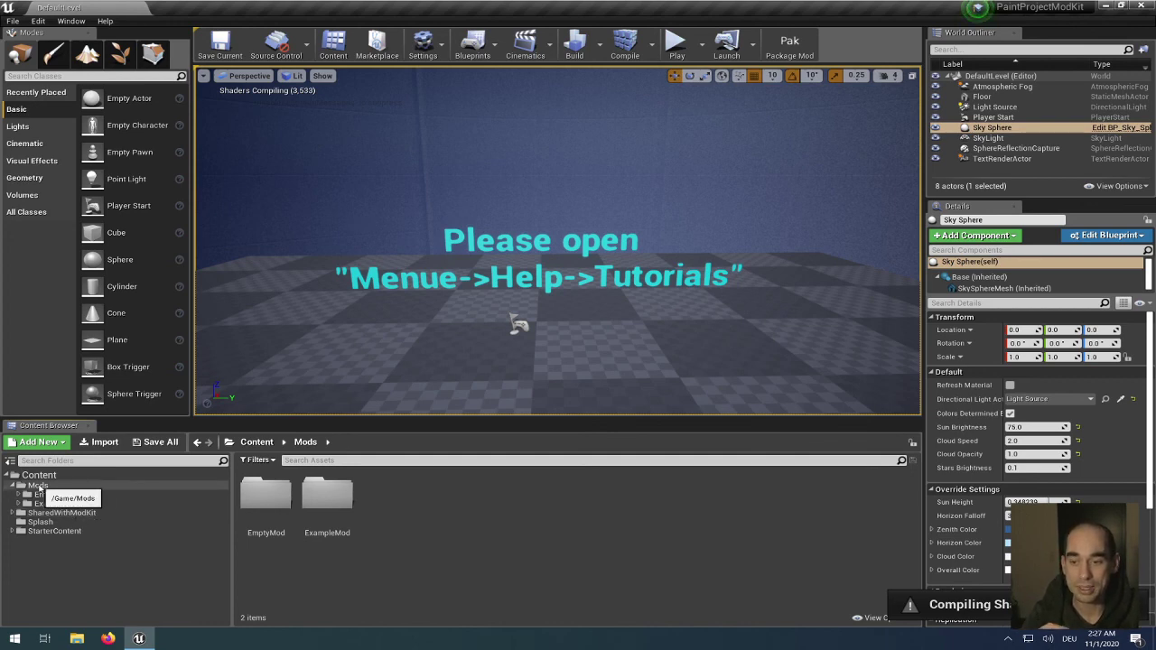
pyautogui.click(49, 486)
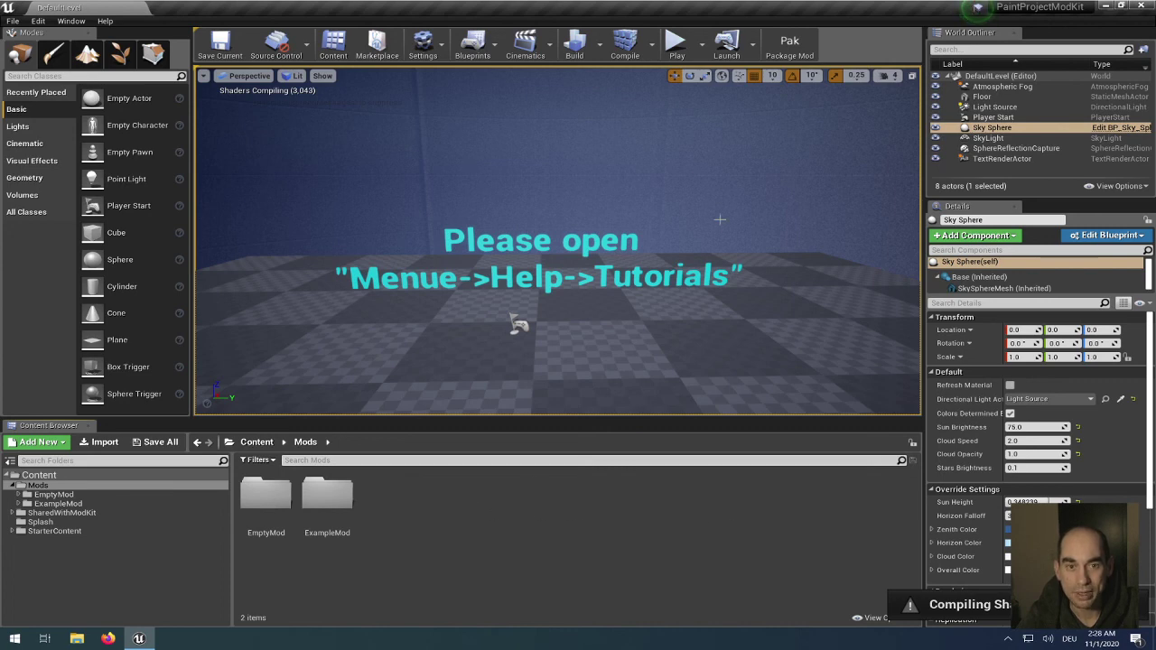
# In the Pak (Package Mod) window, choose Mods/ExampleMod and start Cook and Package
pyautogui.click(789, 43)
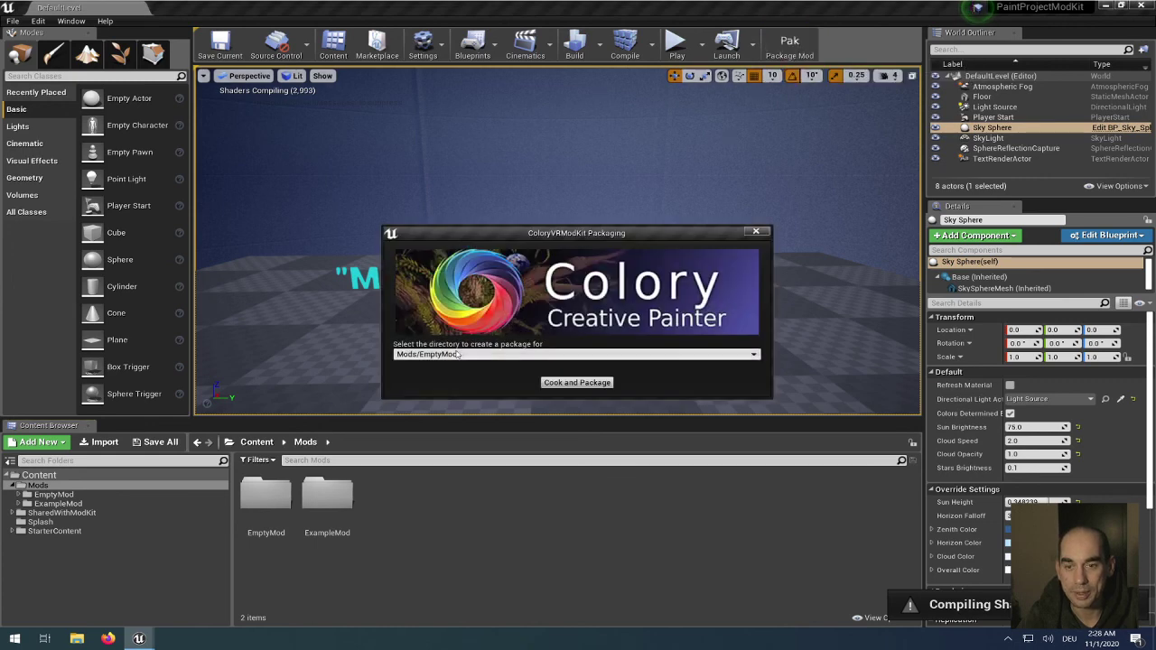
pyautogui.click(755, 232)
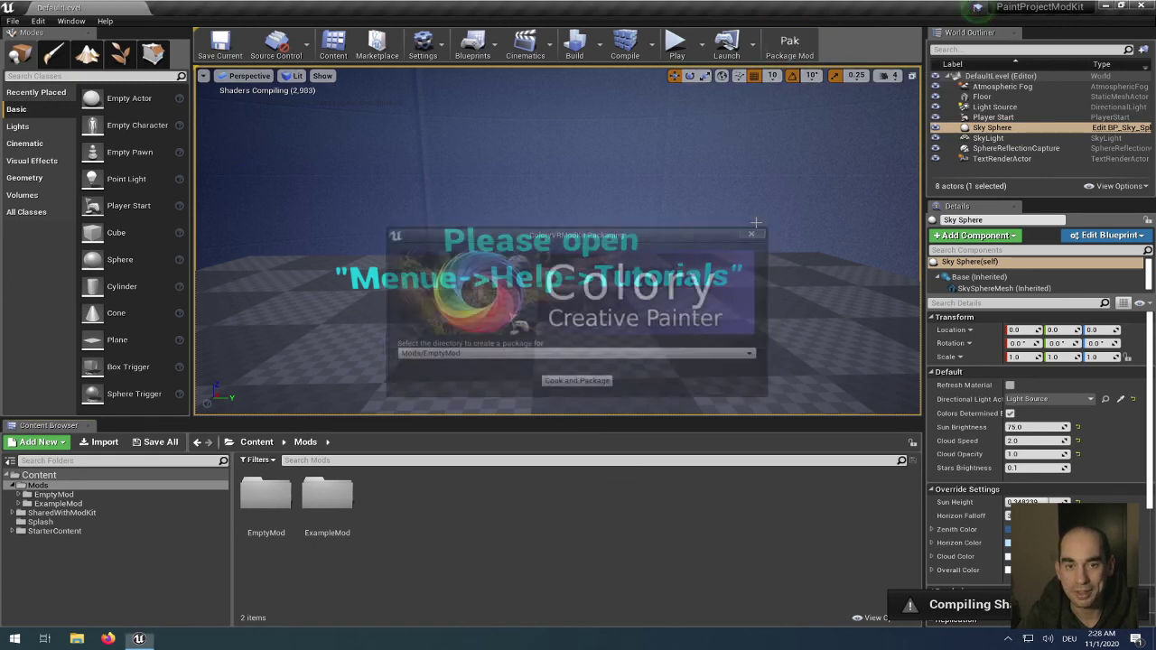
pyautogui.click(788, 54)
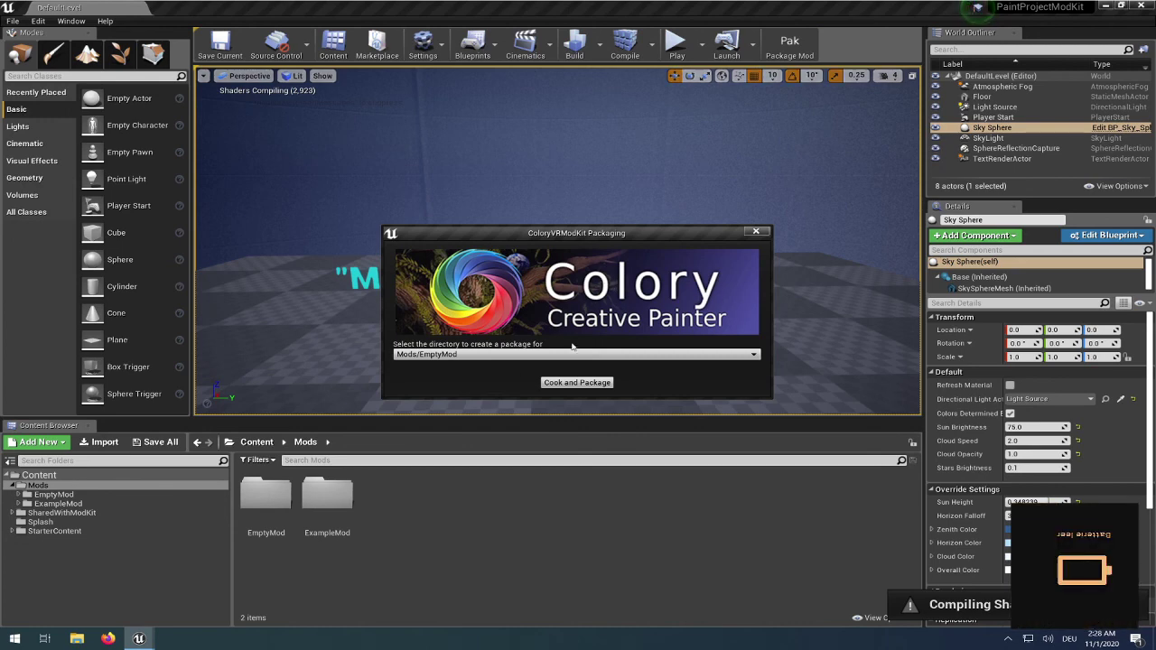
pyautogui.click(493, 355)
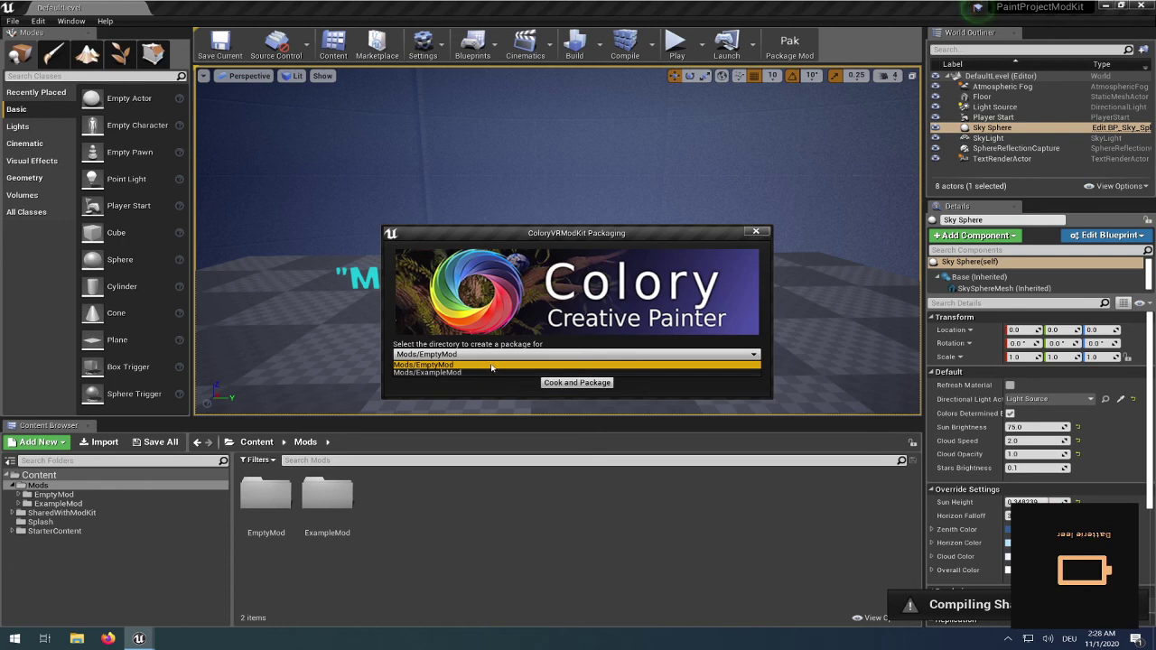
pyautogui.click(446, 373)
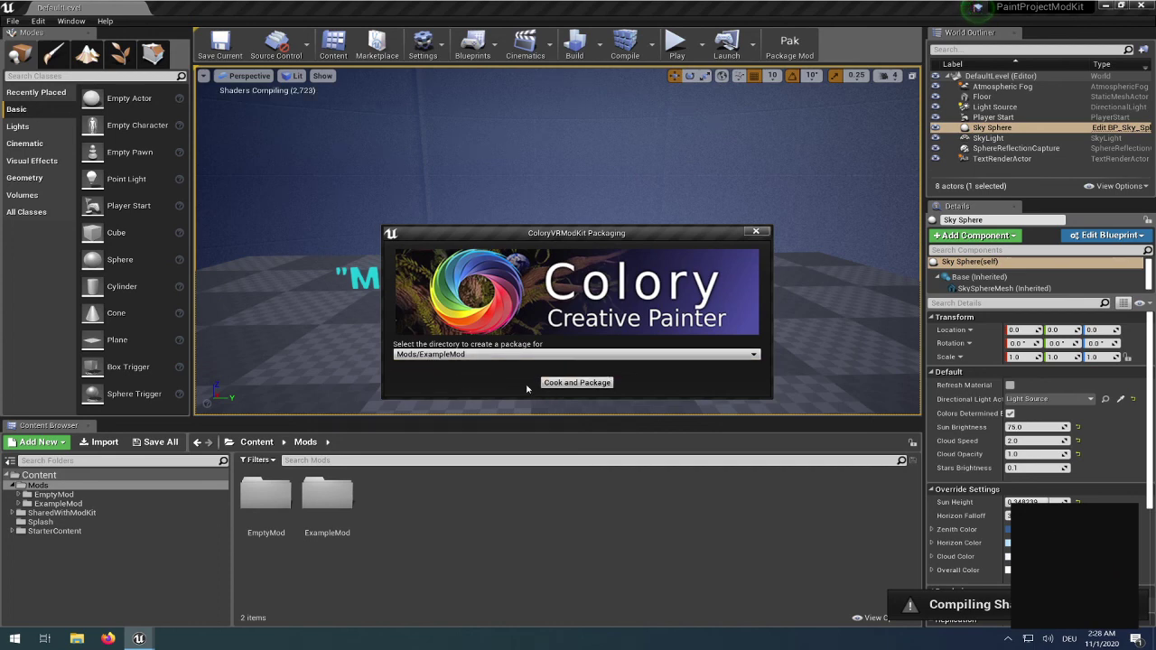
pyautogui.click(574, 382)
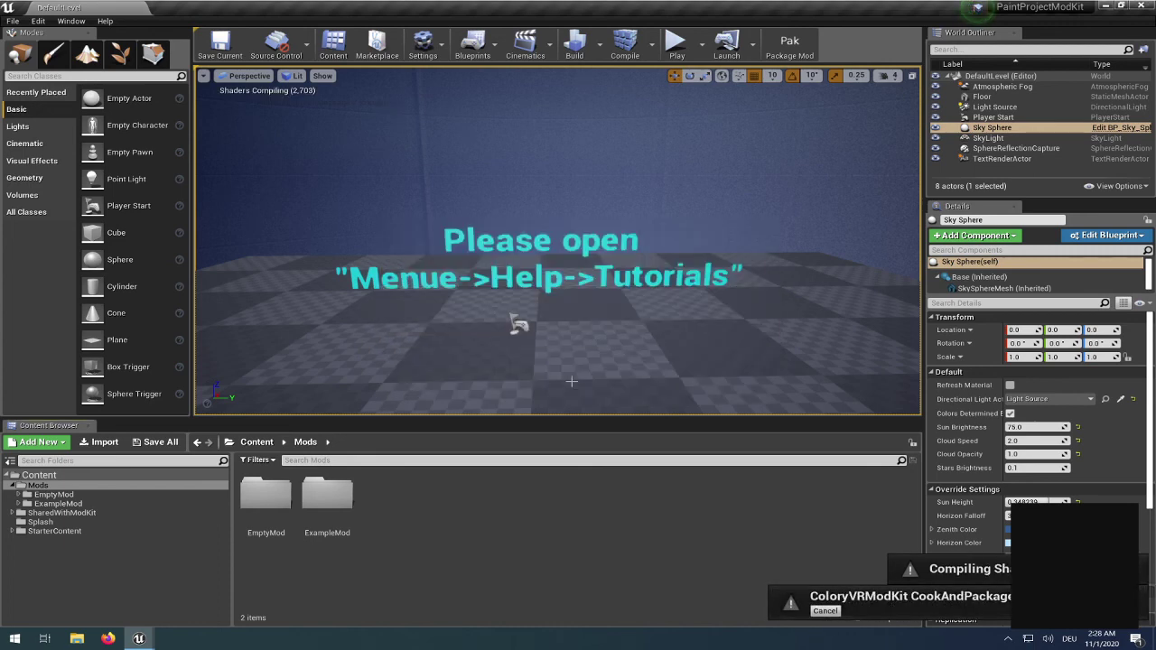